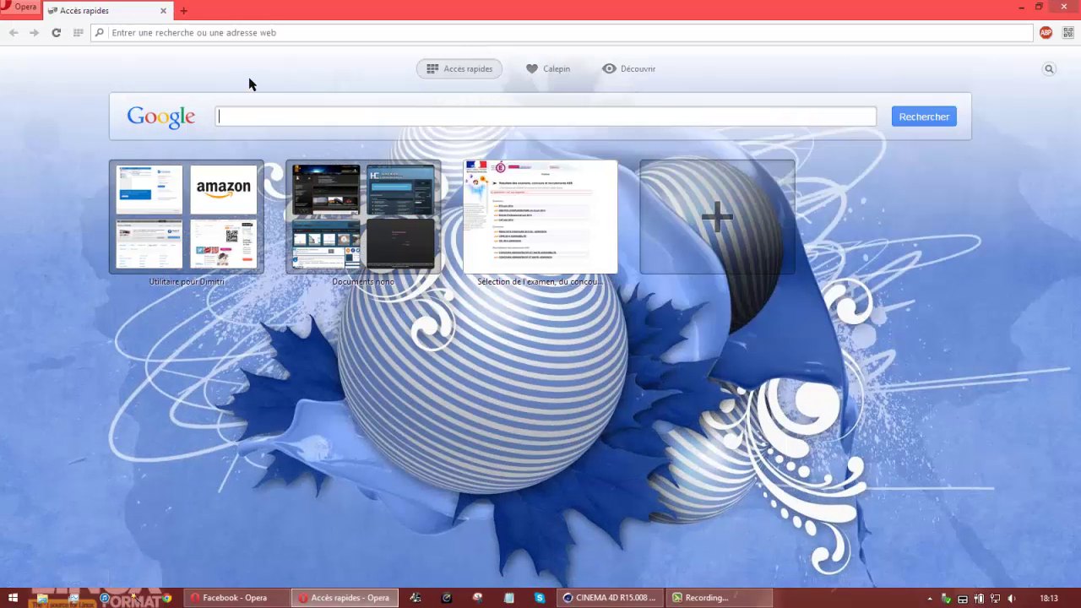
Step: Search Google for "wallpaper minecraft"
text(wallpaper)
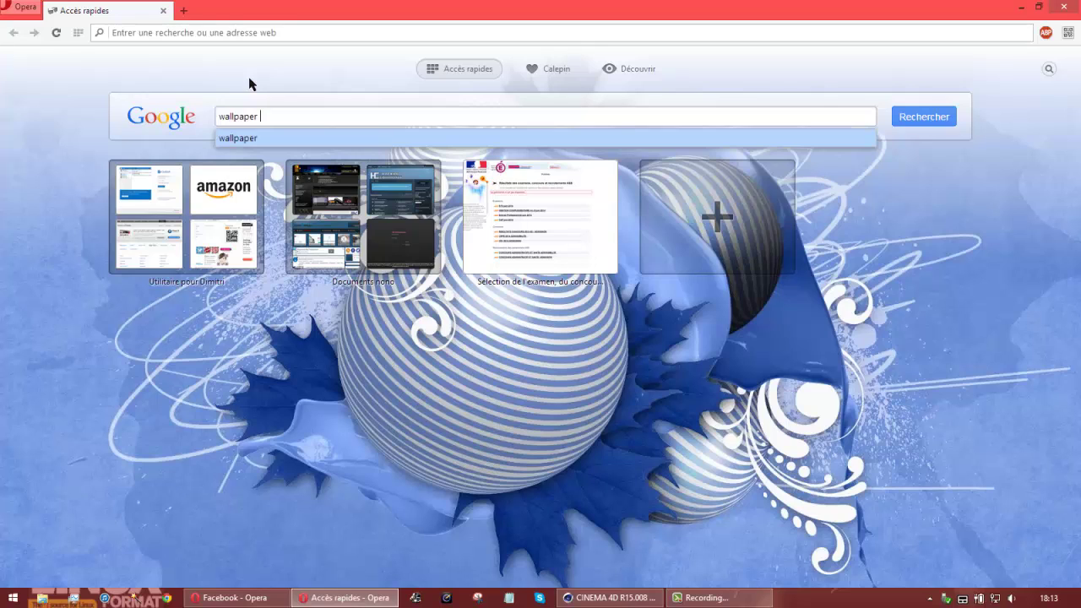
key(Return)
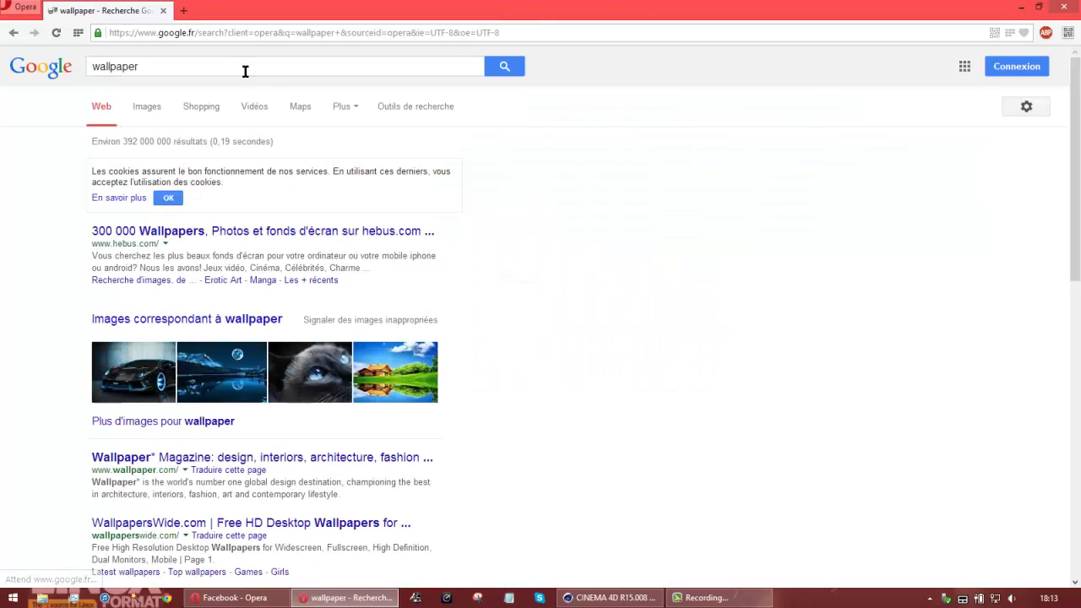
click(245, 71)
text(min)
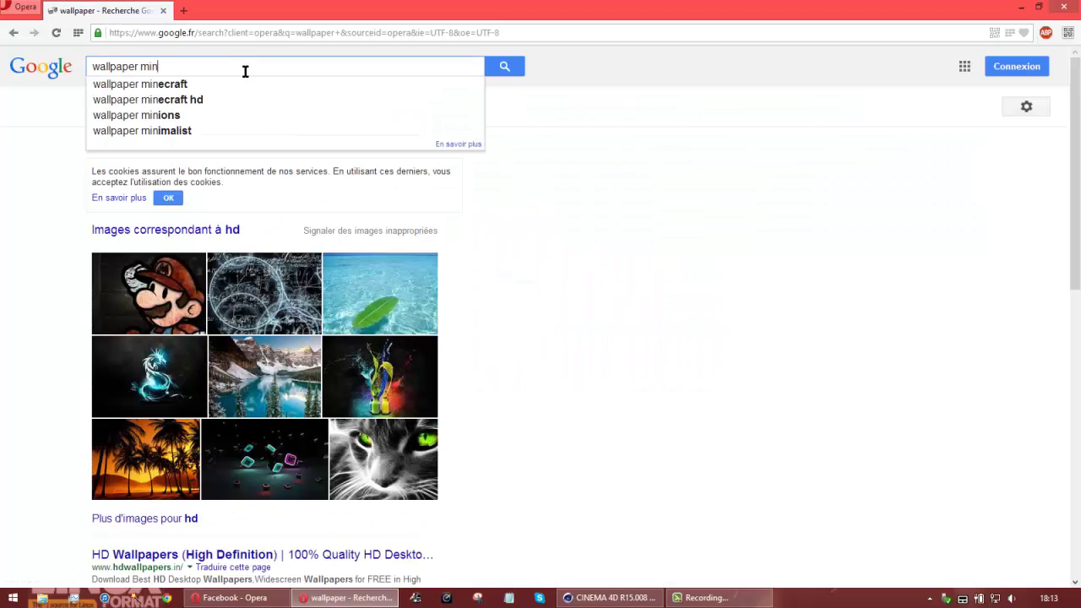
text(ecraft)
key(Return)
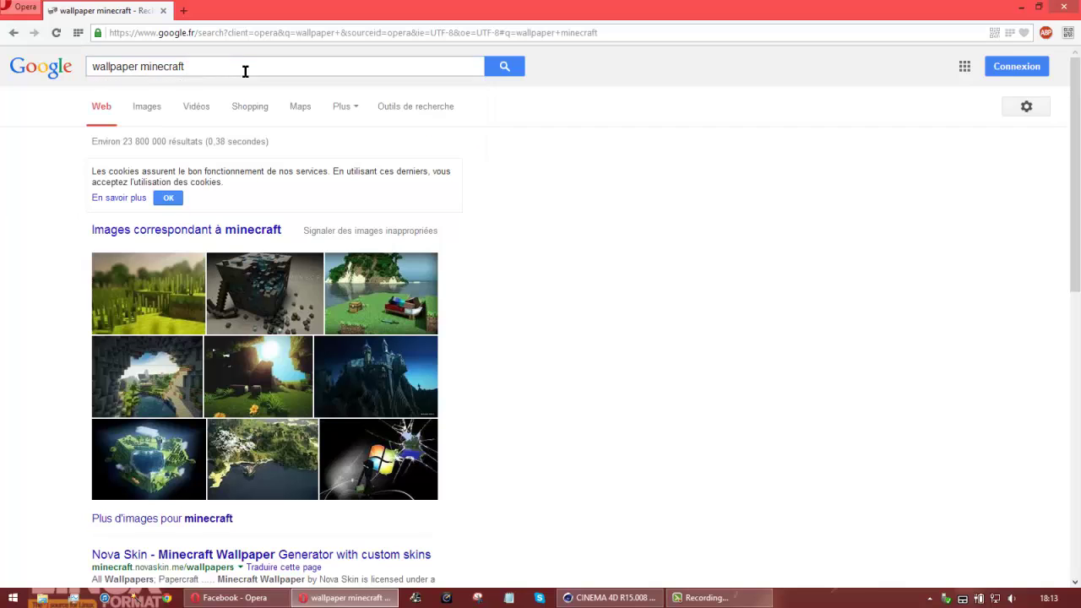
click(384, 291)
click(891, 139)
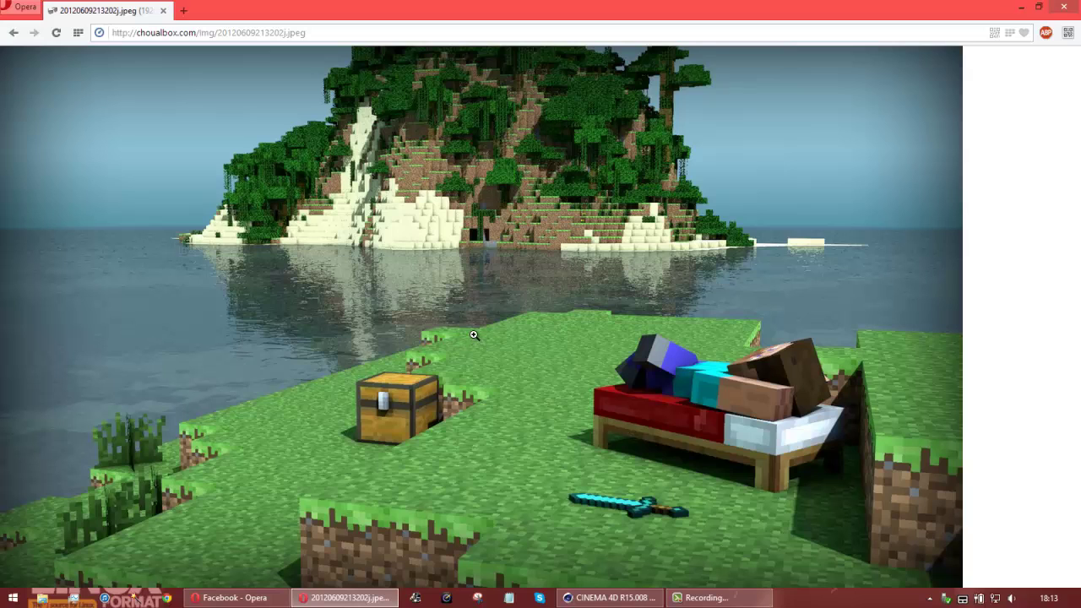
right_click(376, 305)
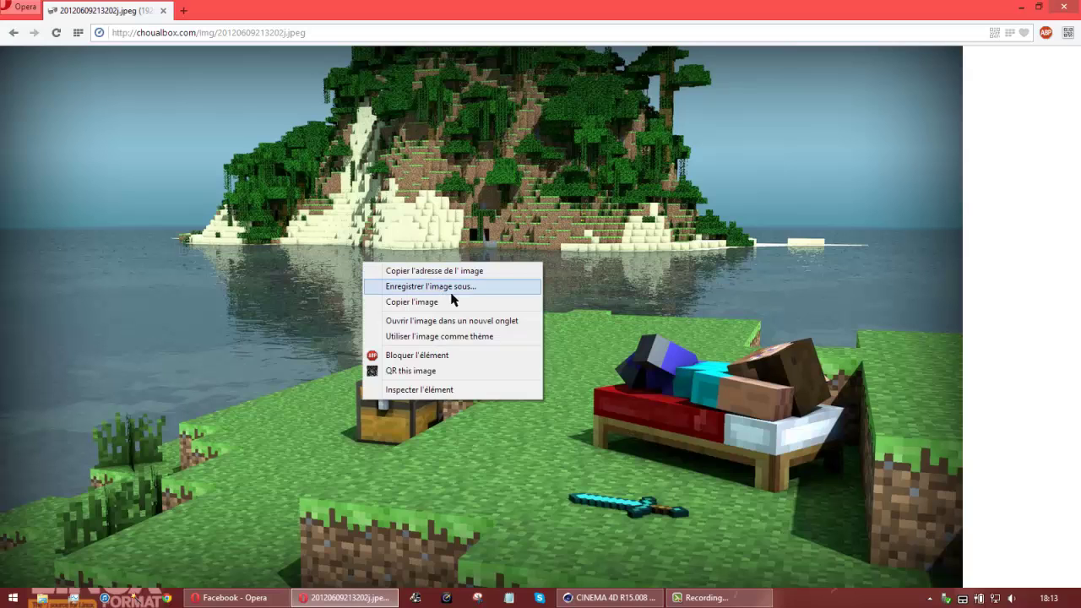
click(451, 295)
drag(313, 20, 516, 129)
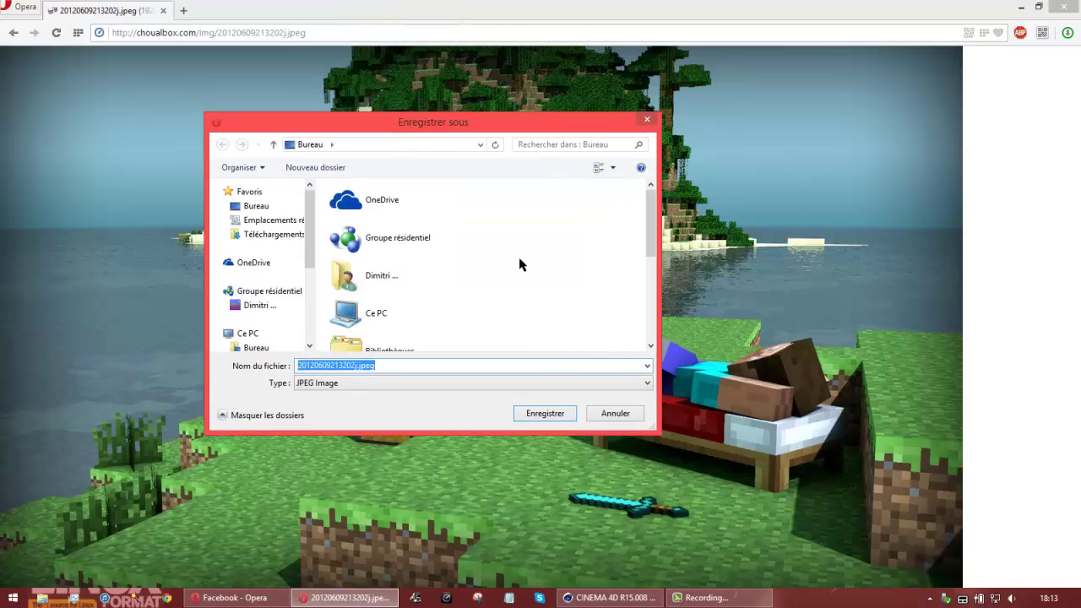
click(544, 411)
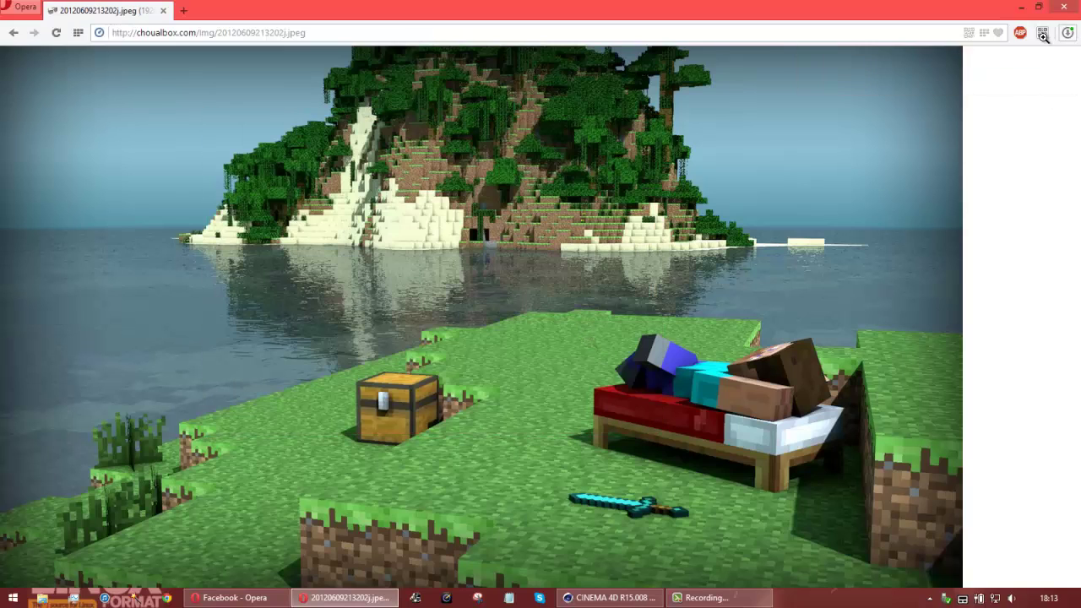
Step: Check the downloaded image in the browser, then close that window and minimize CINEMA 4D to reach the desktop
click(1066, 33)
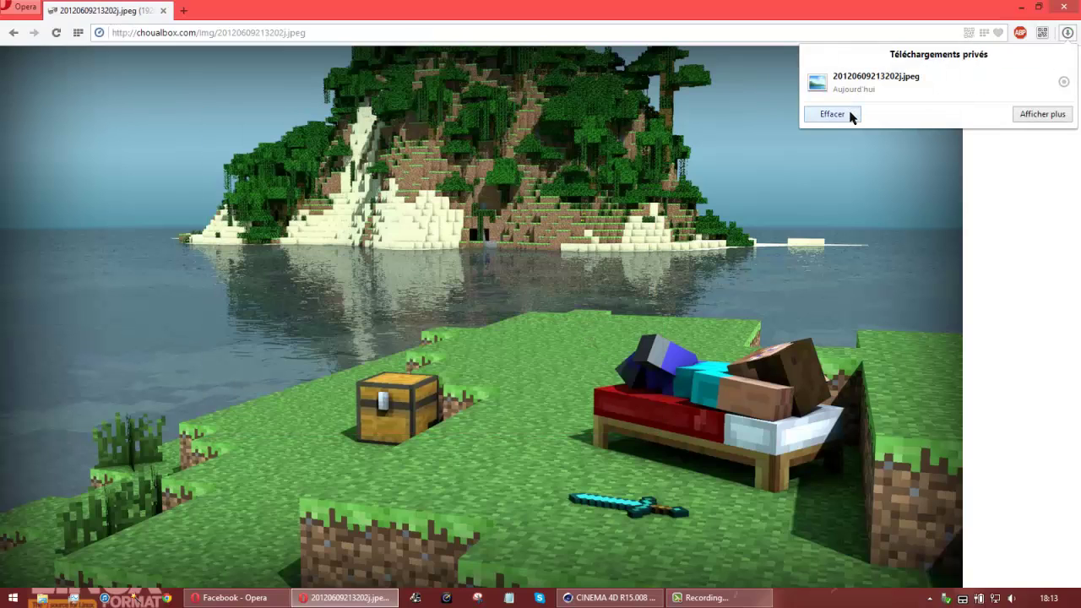
click(1058, 9)
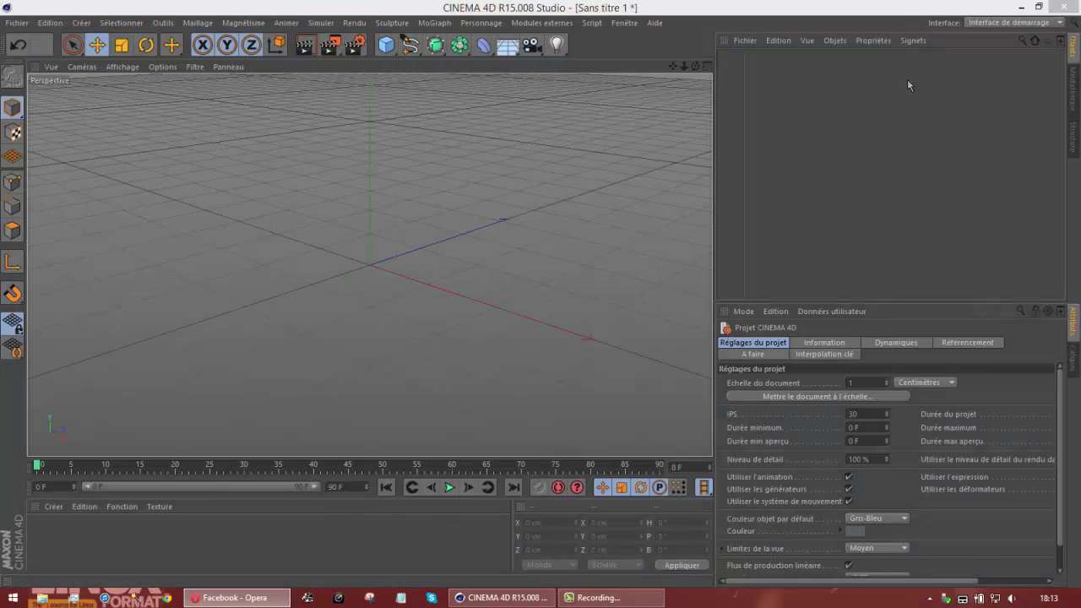
click(1018, 6)
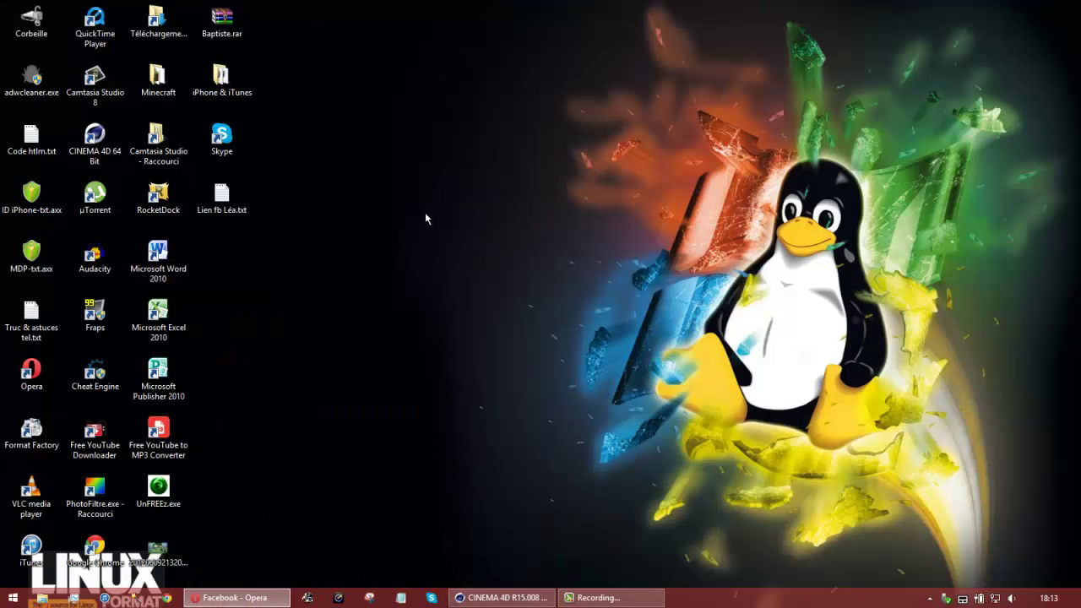
Step: Open the Wallpaper folder in Images and view the example pictures with 3D text through test0004.jpg
click(44, 598)
double_click(477, 97)
double_click(292, 101)
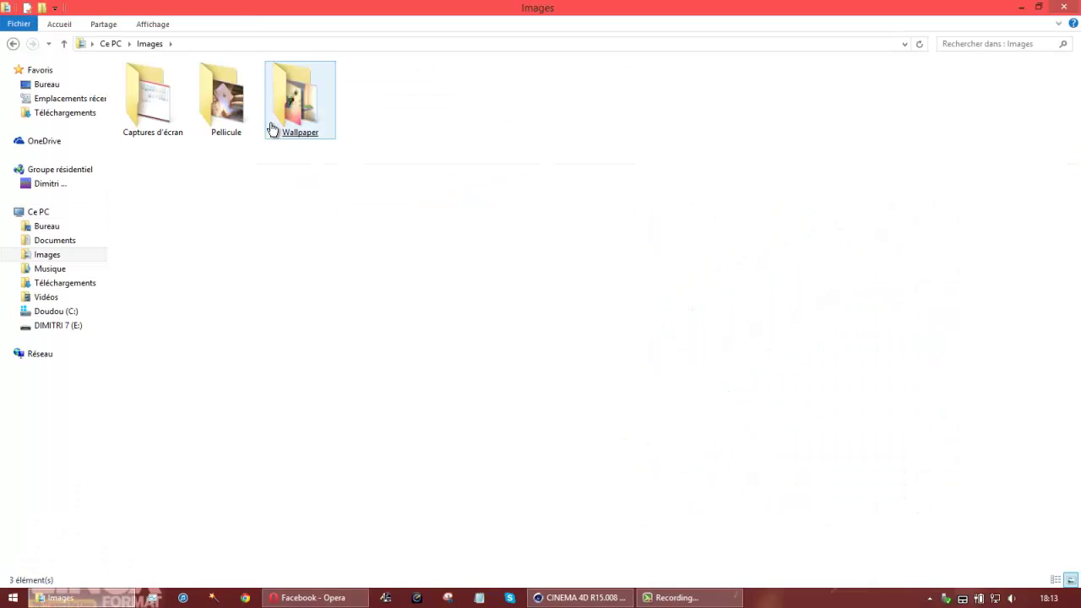
double_click(172, 122)
key(Right)
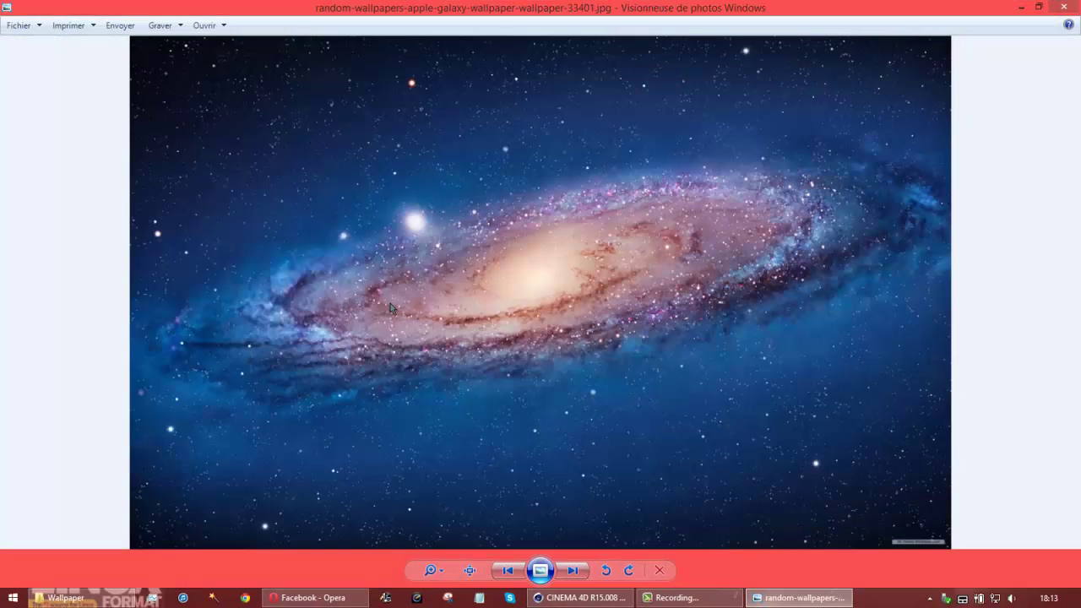
key(Right)
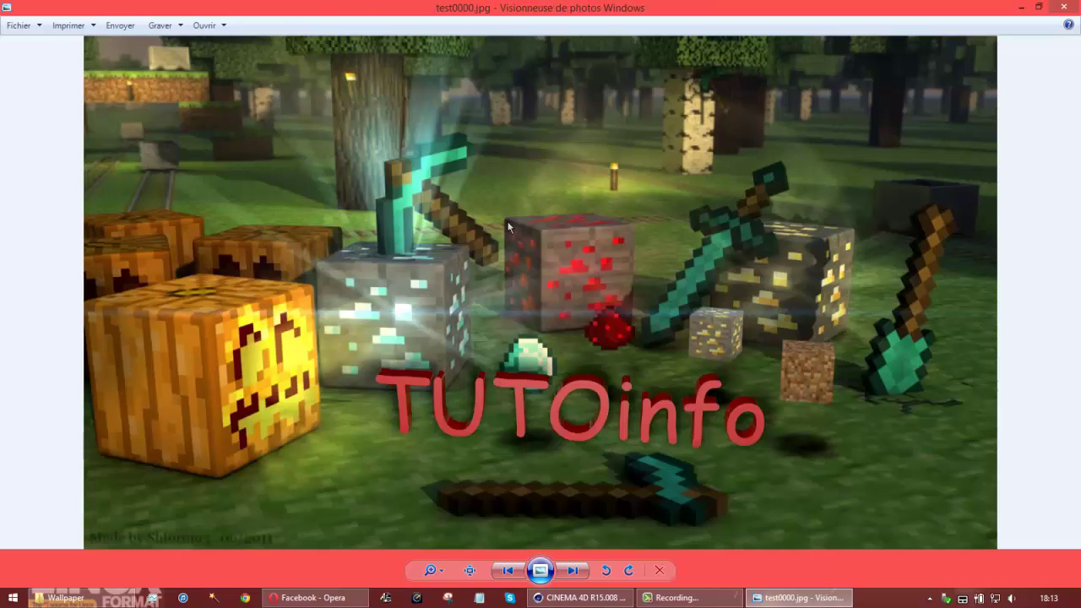
key(Right)
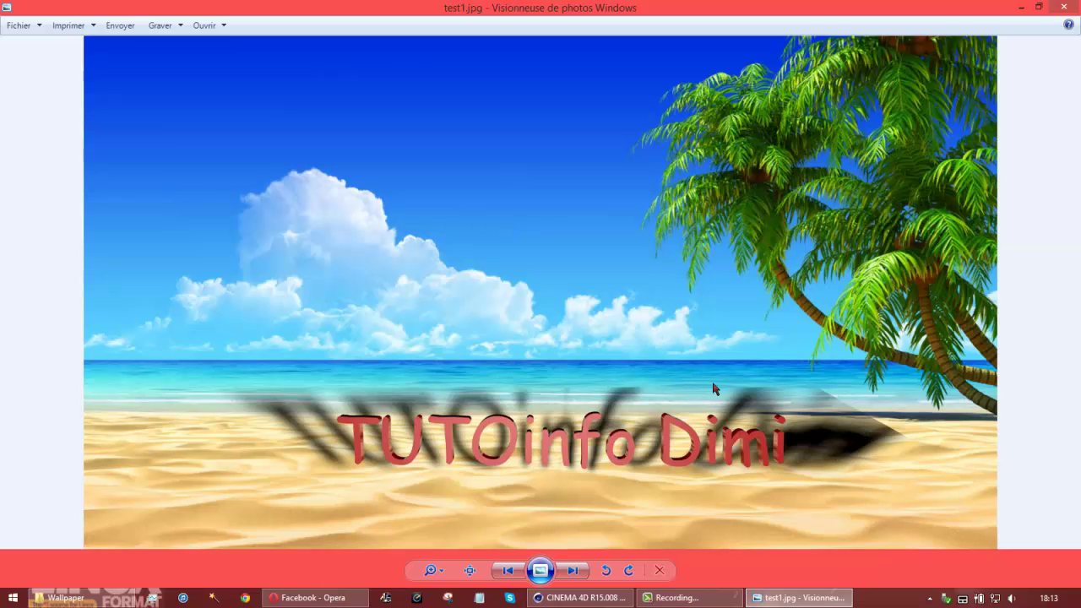
key(Right)
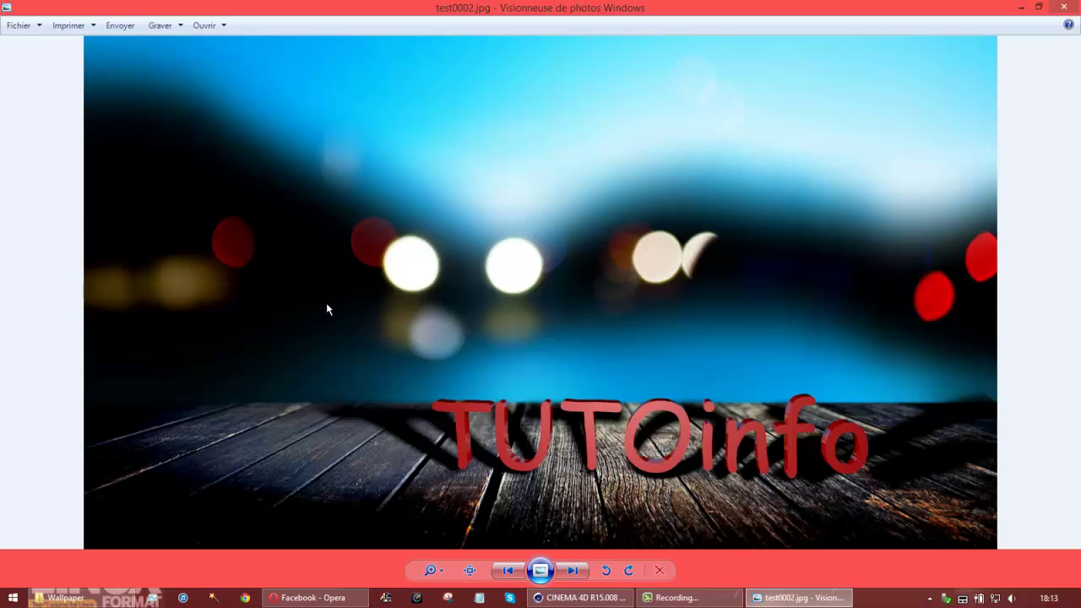
key(Right)
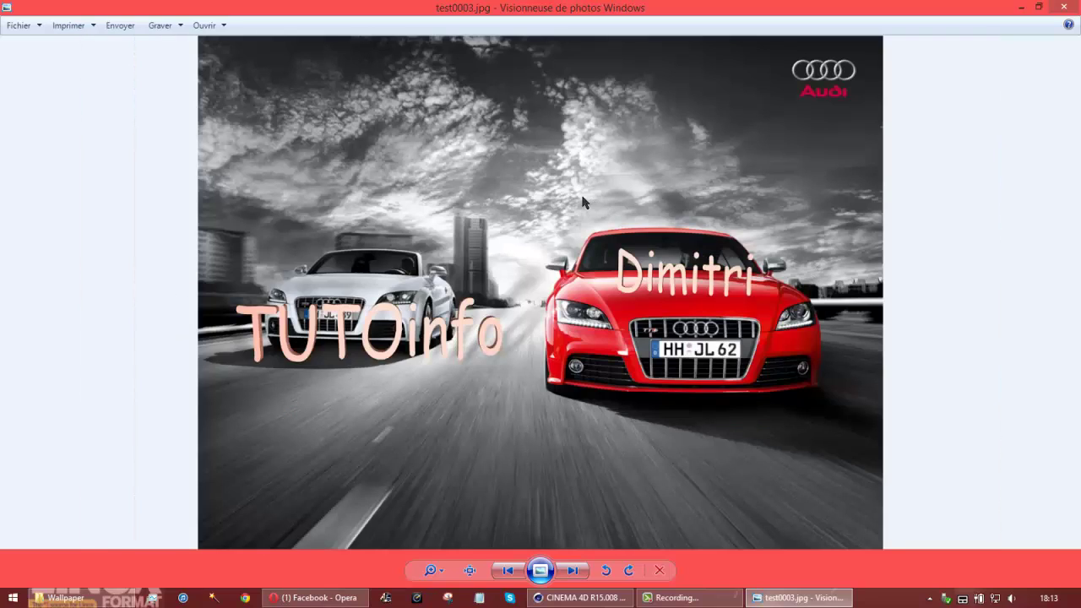
key(Right)
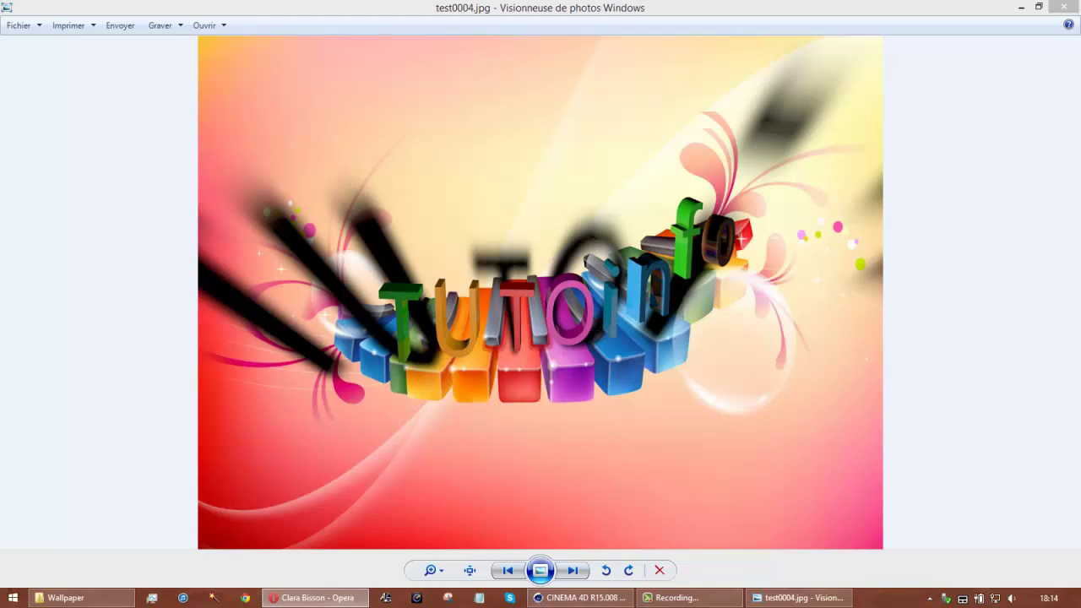
click(680, 10)
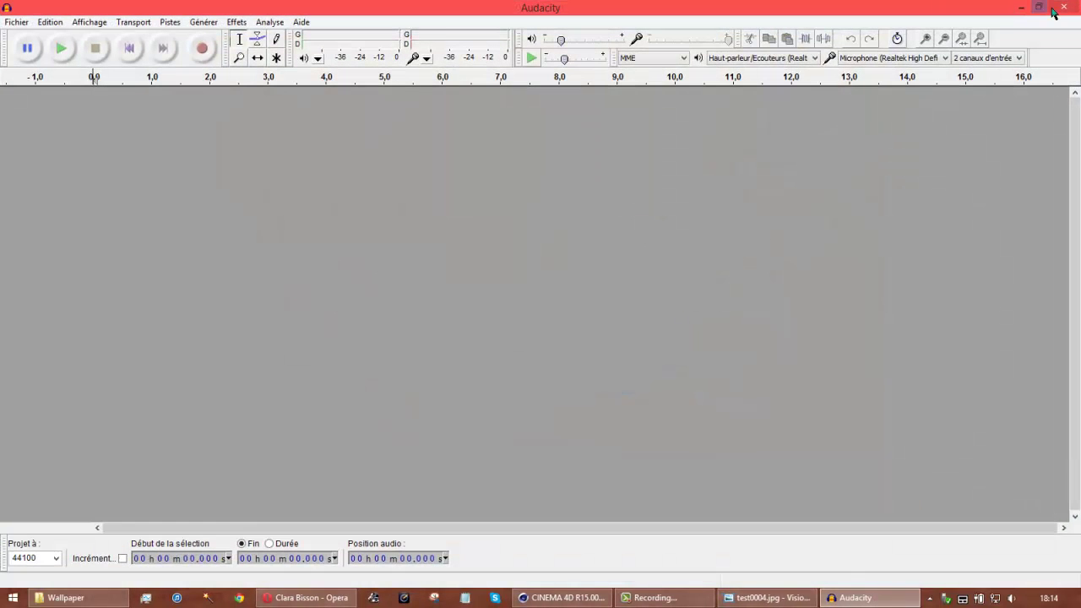
click(1062, 7)
click(672, 597)
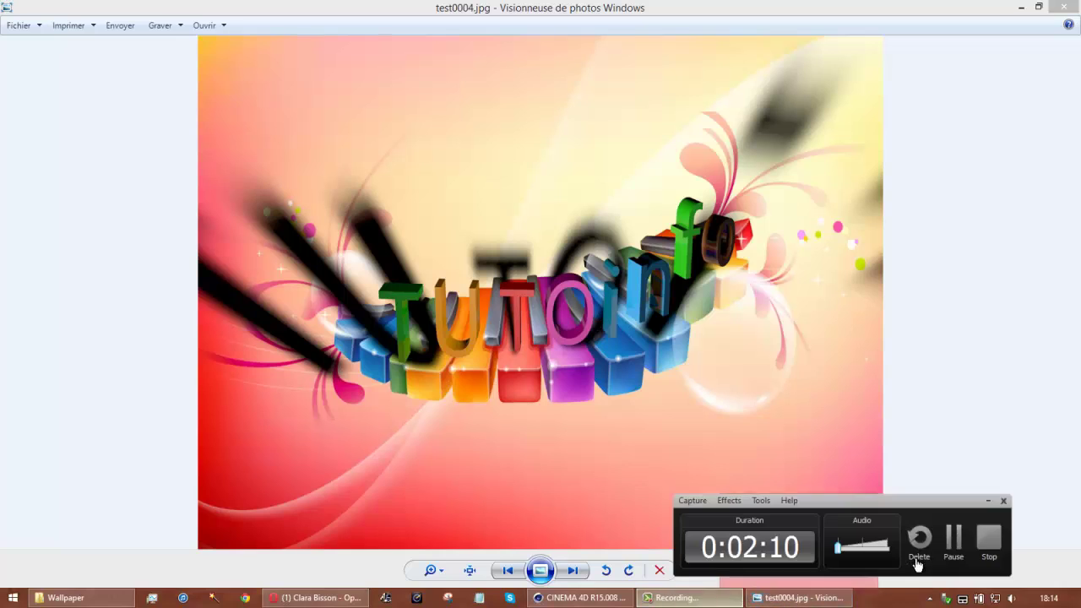
click(988, 501)
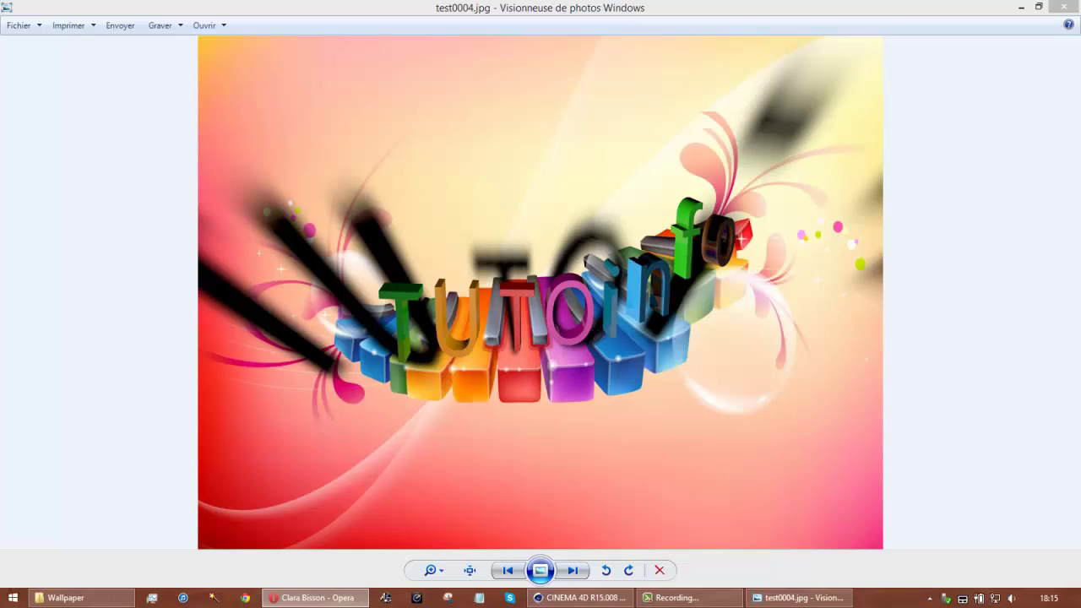
Step: View the example picture test0005.jpg, then close the photo viewer and the Wallpaper folder
click(445, 12)
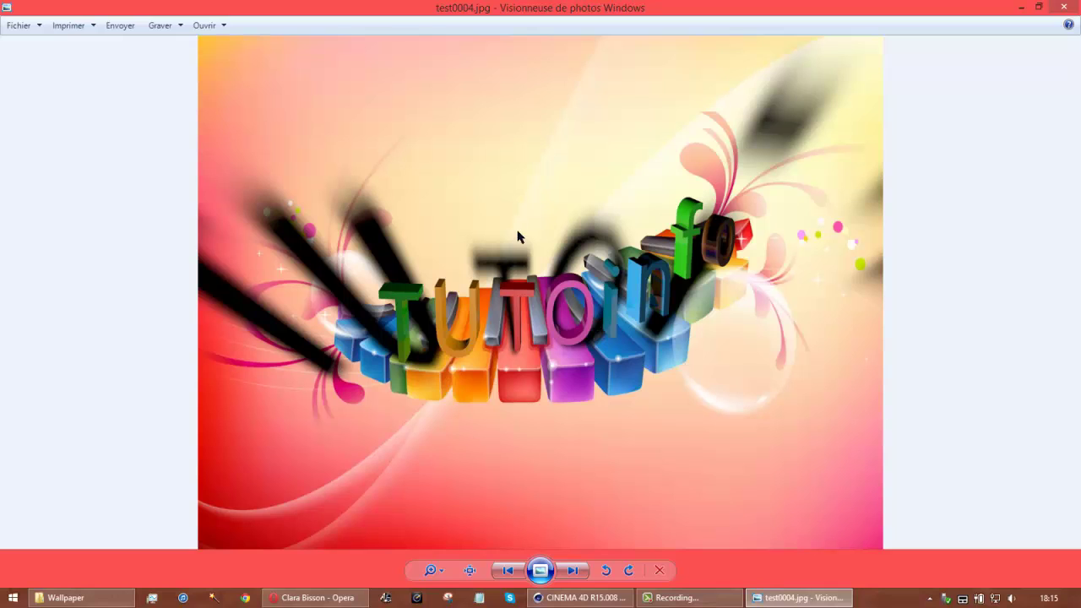
click(572, 570)
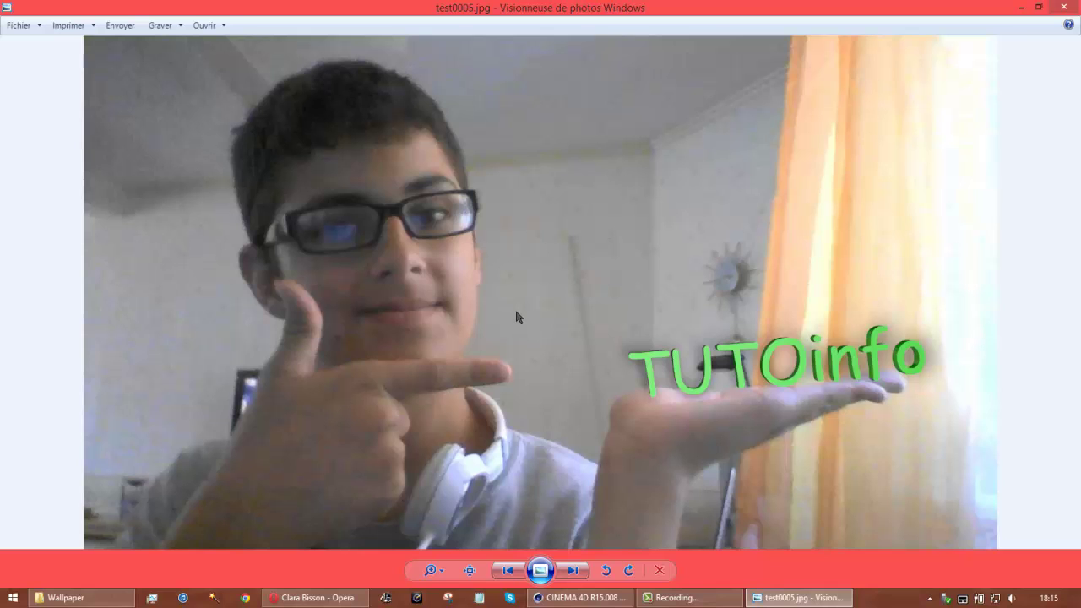
scroll(513, 313, down, 1)
scroll(514, 313, up, 1)
click(1064, 7)
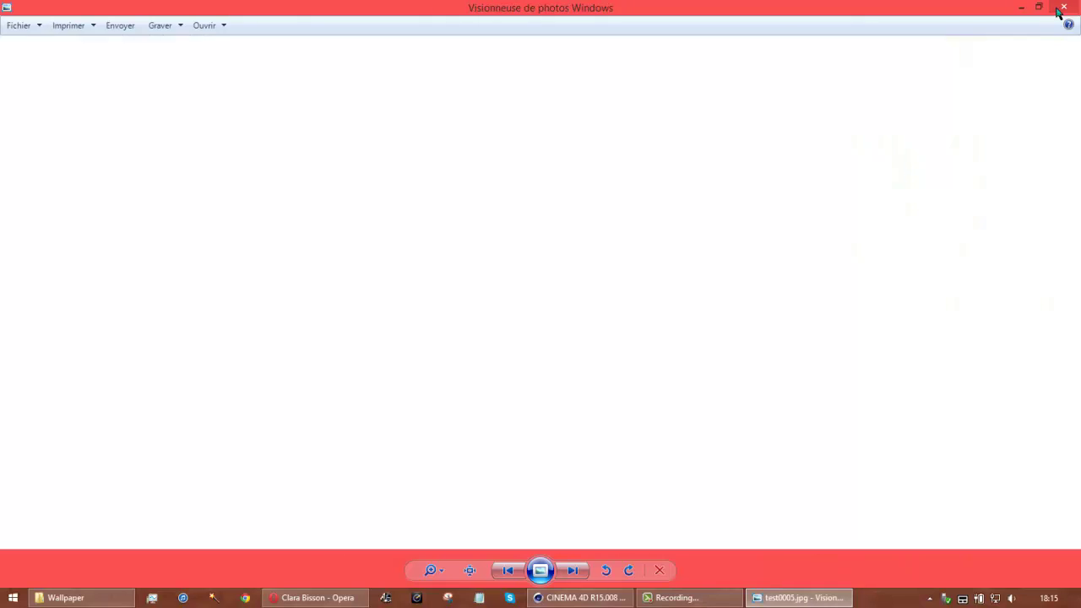
click(1066, 7)
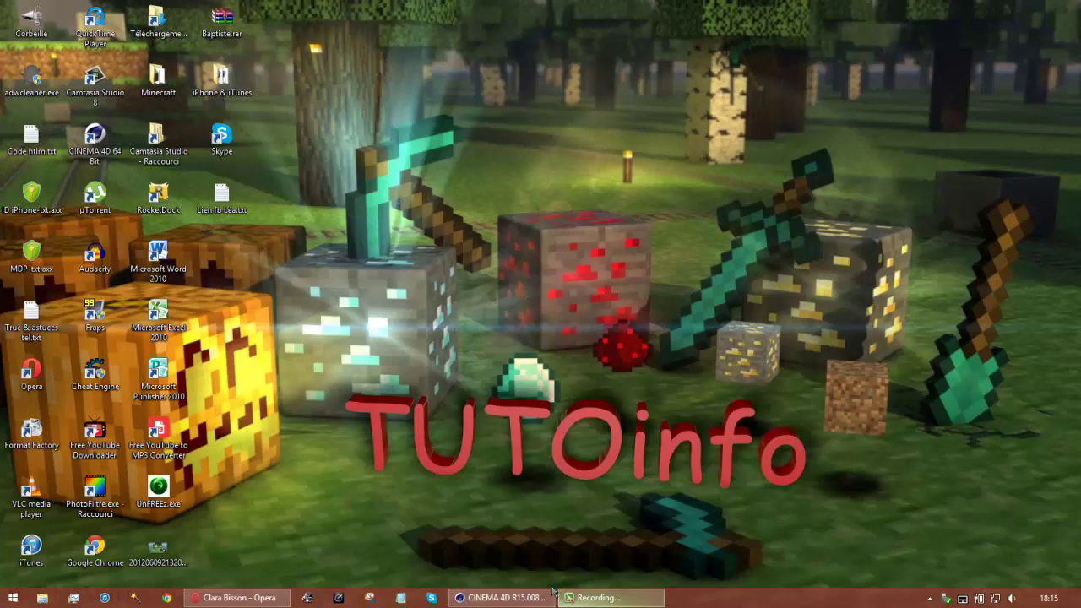
Step: Switch to CINEMA 4D, create a new material and open it for editing
click(500, 597)
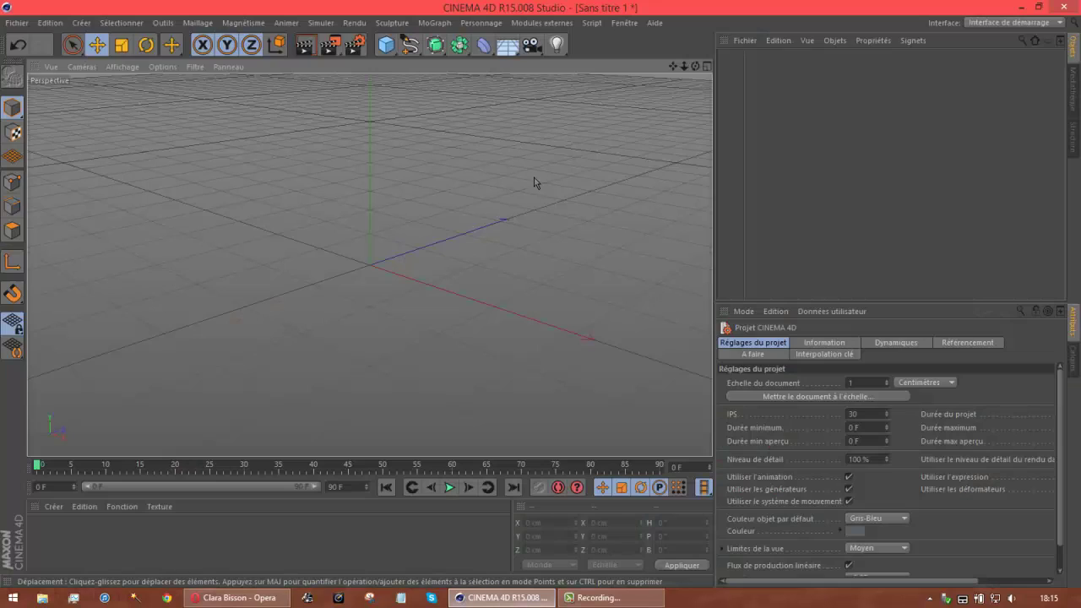
double_click(150, 548)
double_click(42, 530)
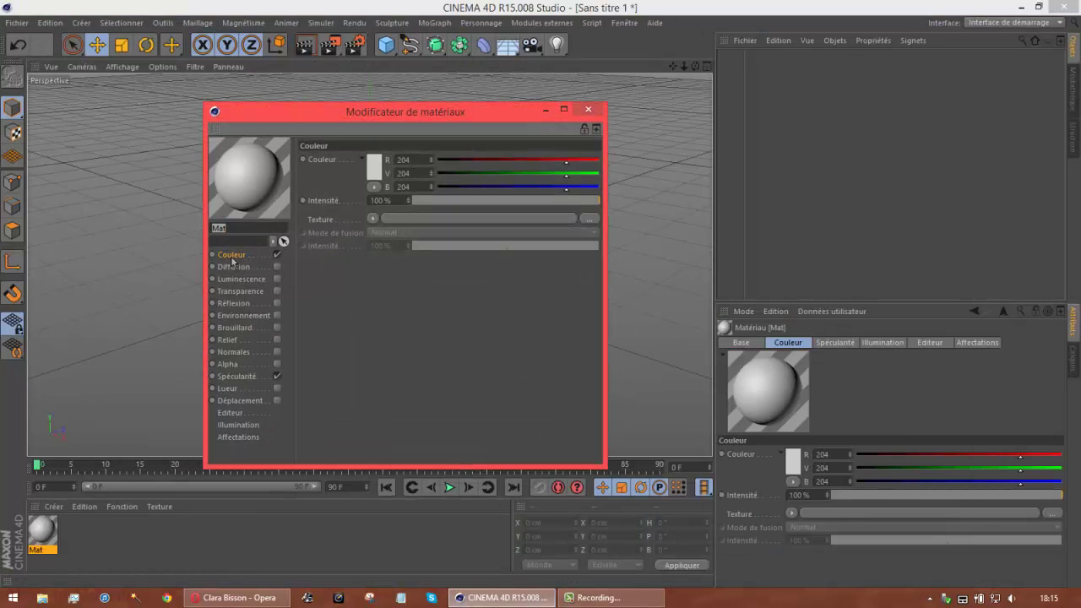
click(376, 221)
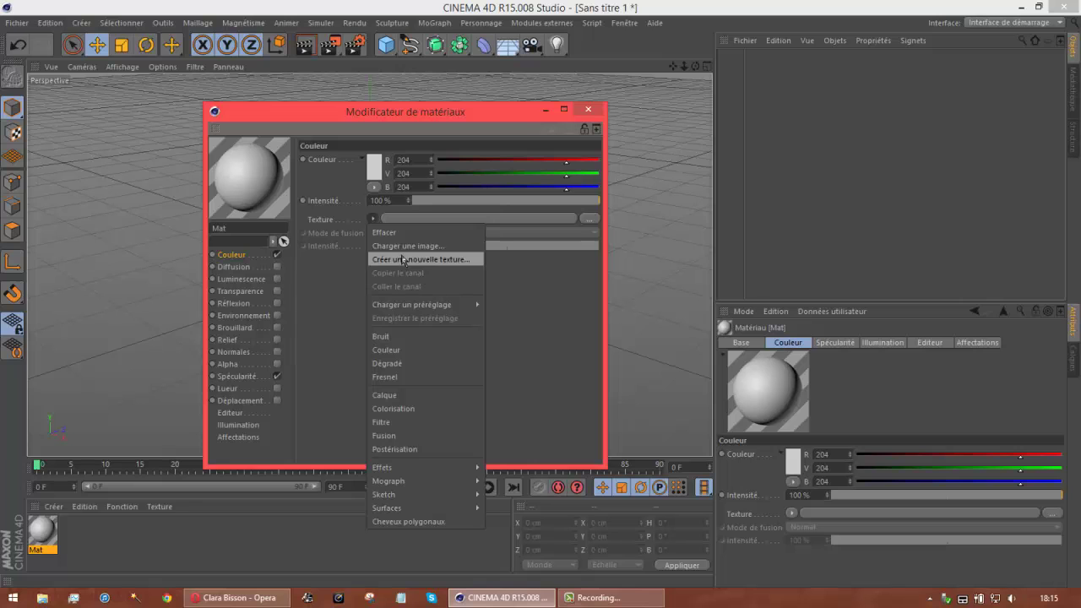
click(414, 258)
drag(739, 221, 742, 307)
click(397, 282)
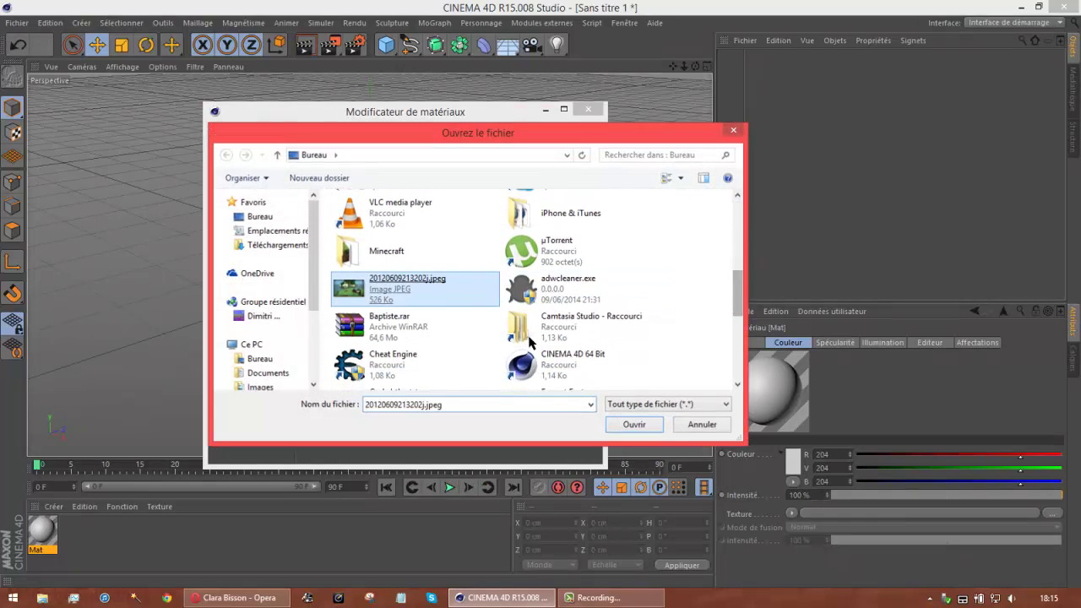
click(634, 424)
key(Return)
click(588, 109)
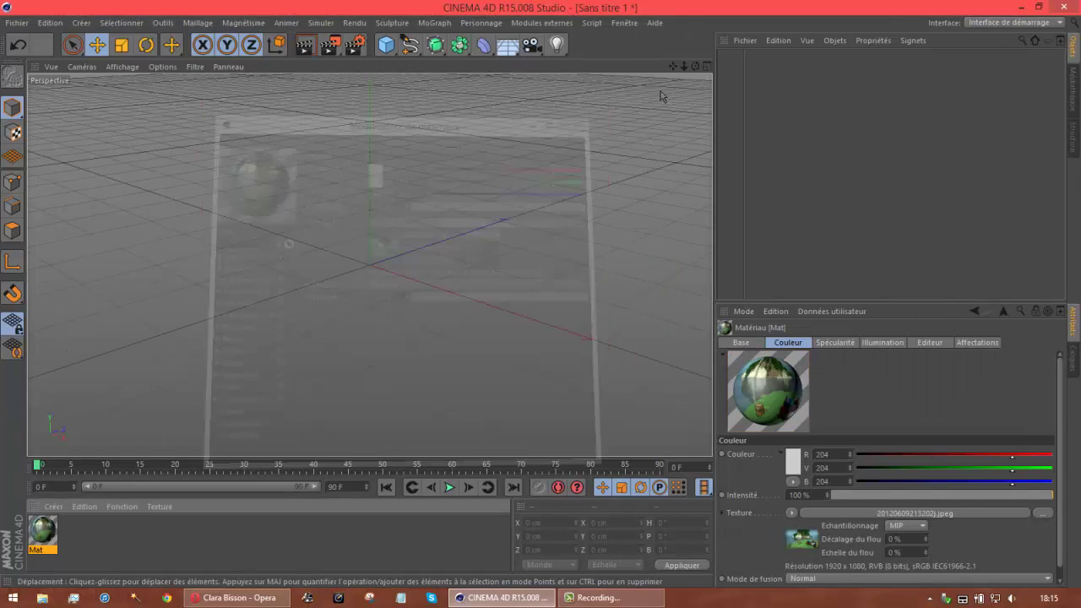
Step: Add a Background object (Arrière plan) to the scene and apply the wallpaper material to it
drag(508, 46, 583, 161)
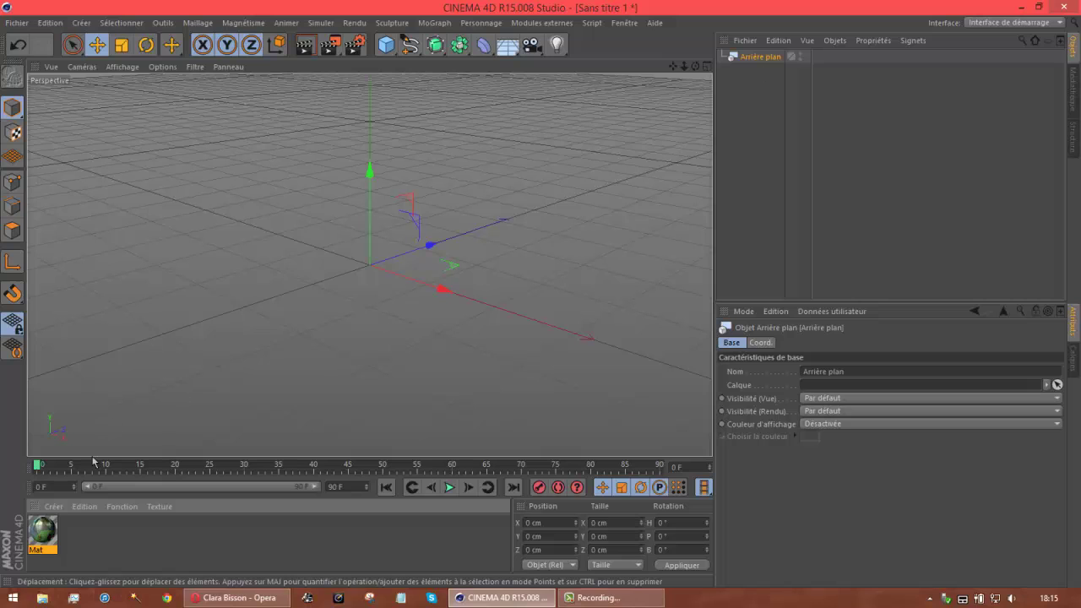
drag(43, 530, 742, 62)
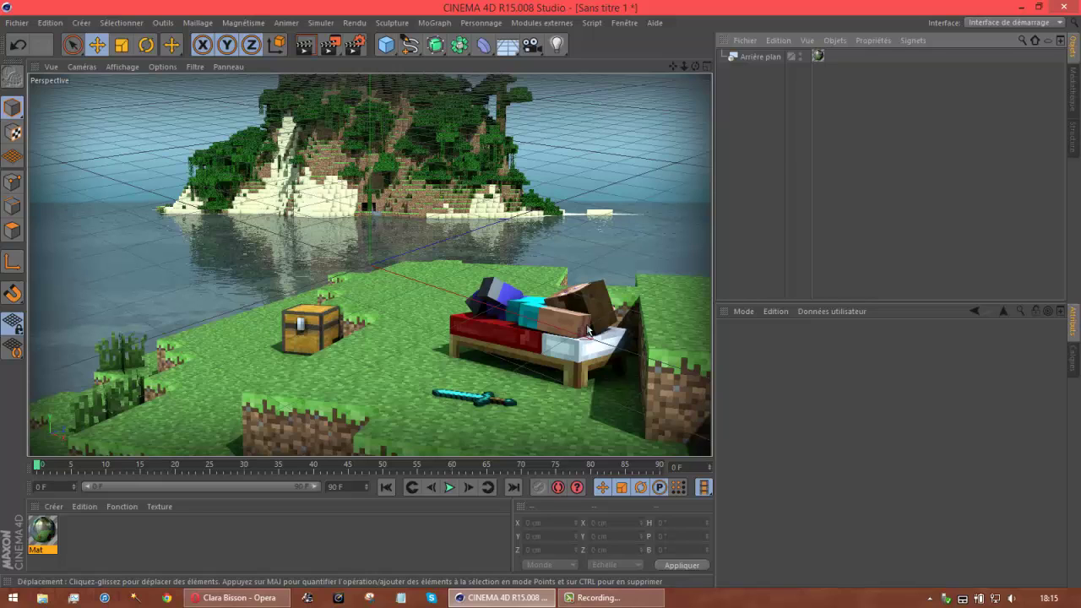
Step: Add a MoText object (MoTexte) reading TUTOinfo and set its depth to 50 cm
click(434, 23)
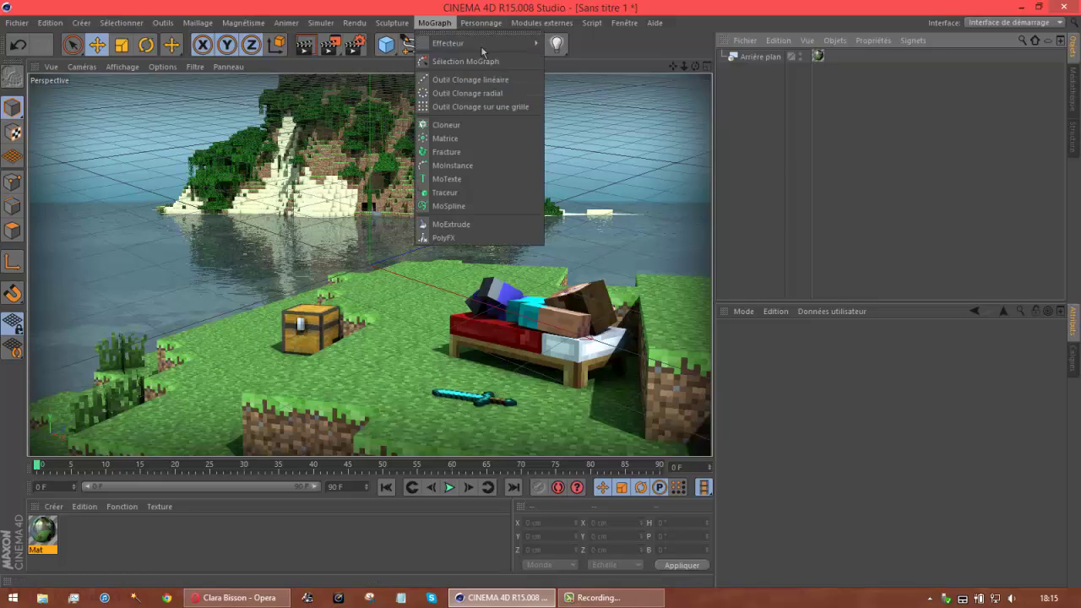
click(462, 183)
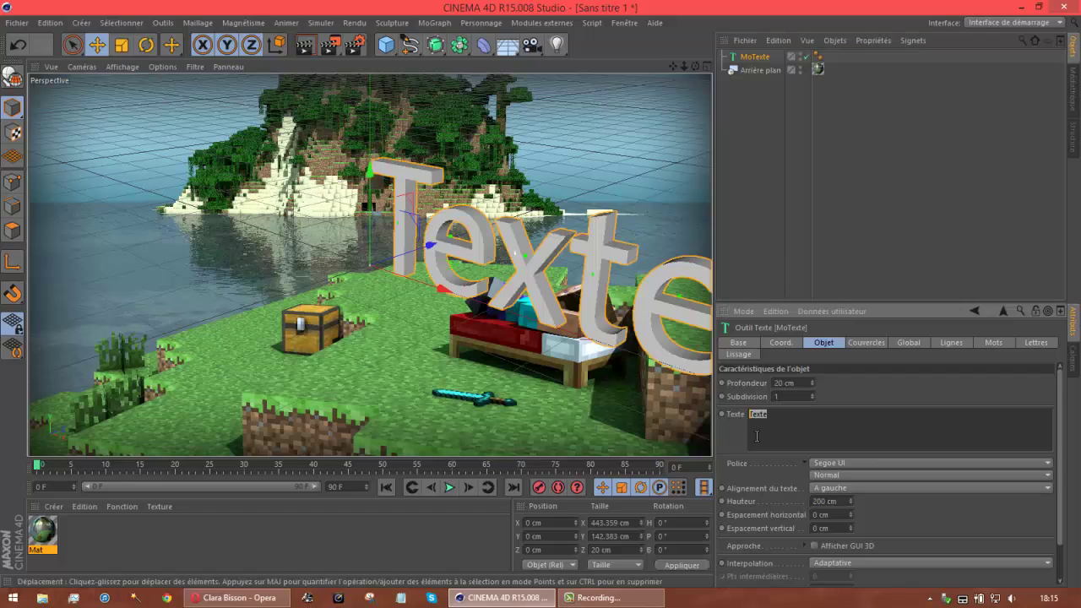
text(TUTOinf)
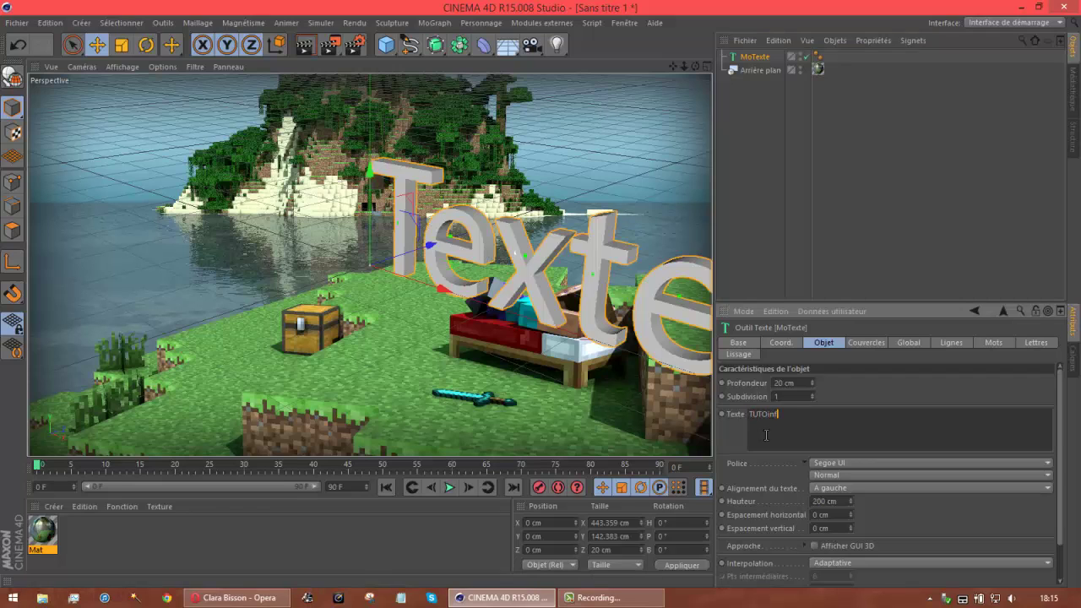
text(o)
click(860, 397)
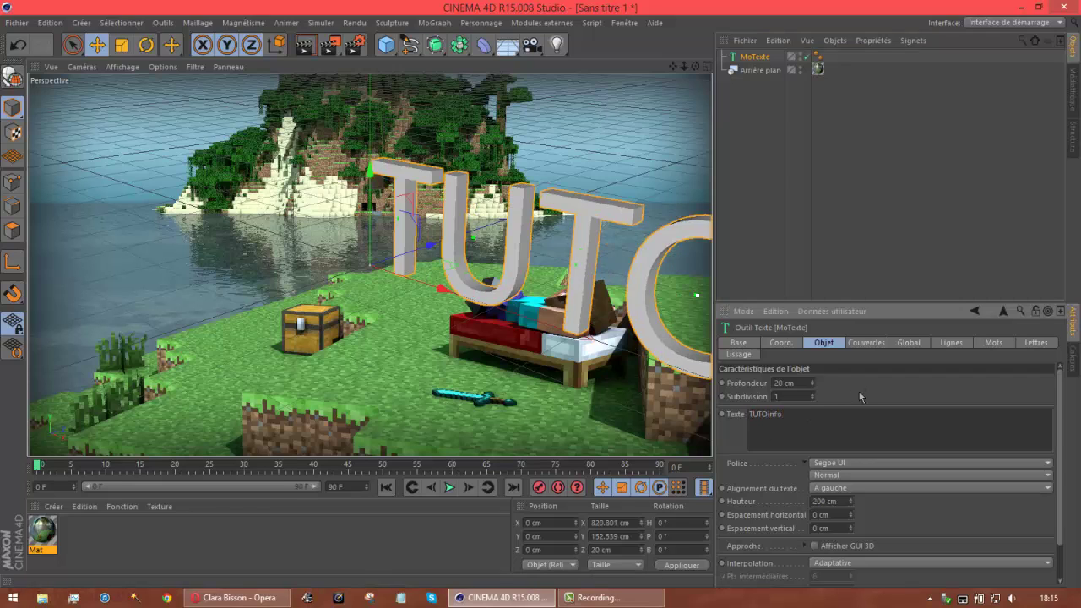
double_click(805, 381)
text(50)
key(Return)
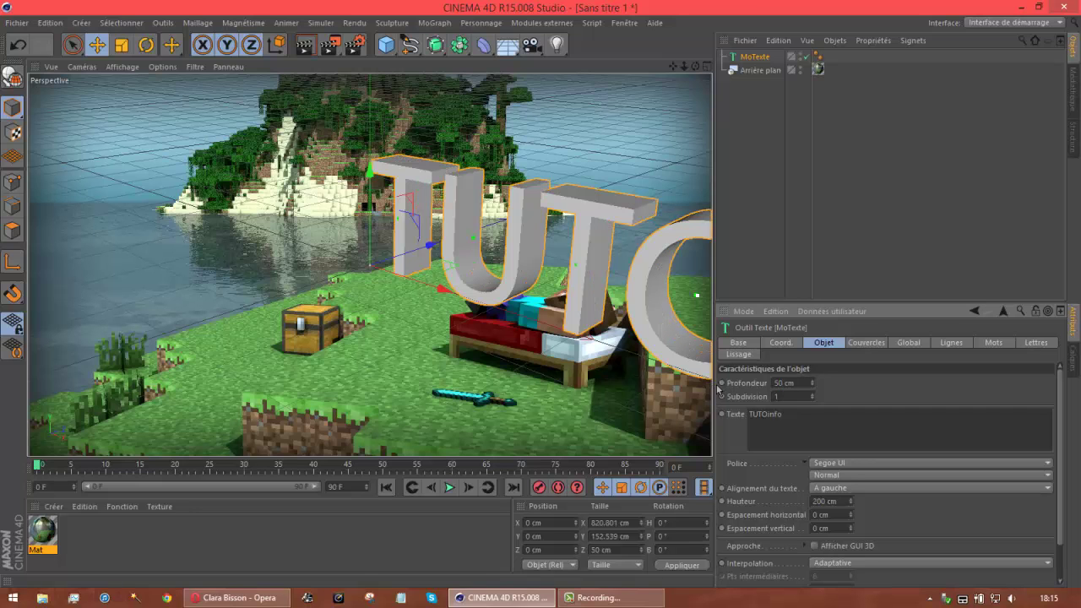
Step: Move the text along X to about -452 cm and rotate it to face the camera, about 44.7° heading and -8.1° pitch
drag(456, 297, 235, 270)
key(r)
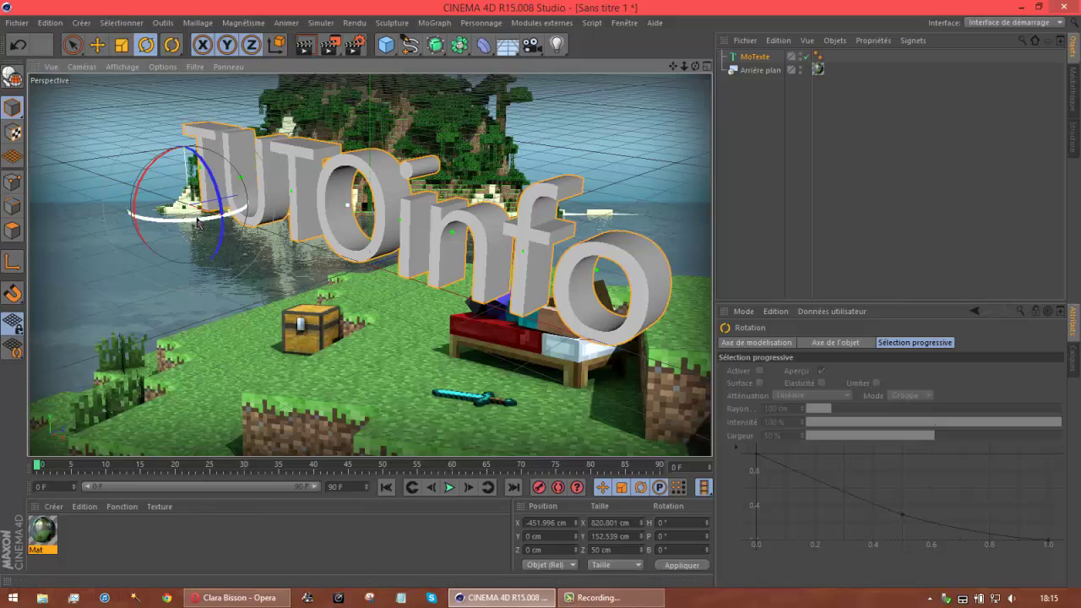
mouse_move(221, 224)
mouse_down()
mouse_move(179, 171)
mouse_move(228, 211)
mouse_up()
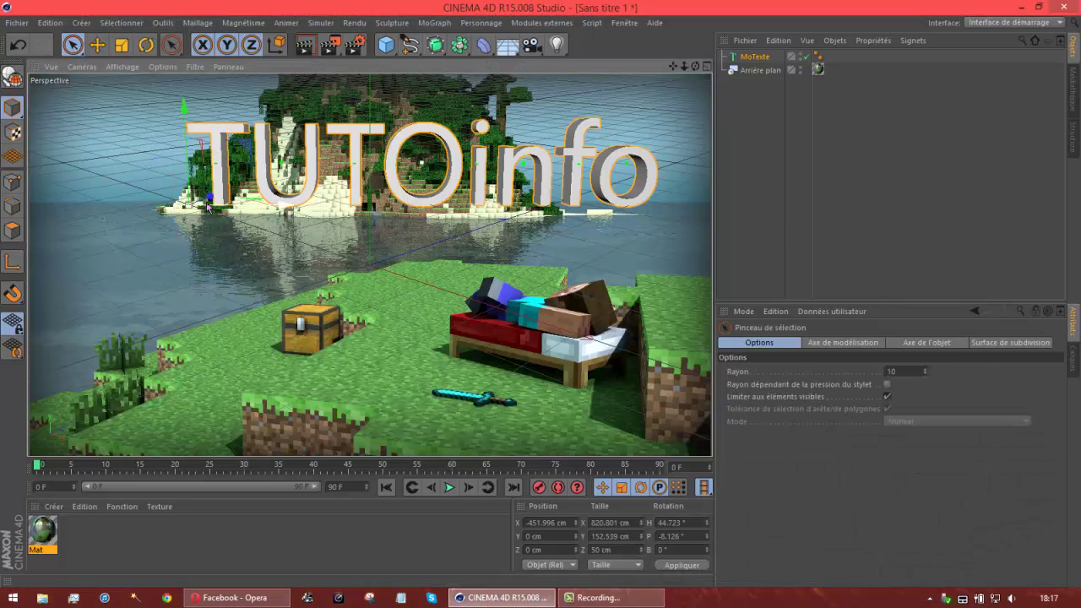
Step: Move the text farther back and down so it sits just above the chest, at about X -2077, Y -1072, Z 1510 cm
drag(212, 197, 337, 272)
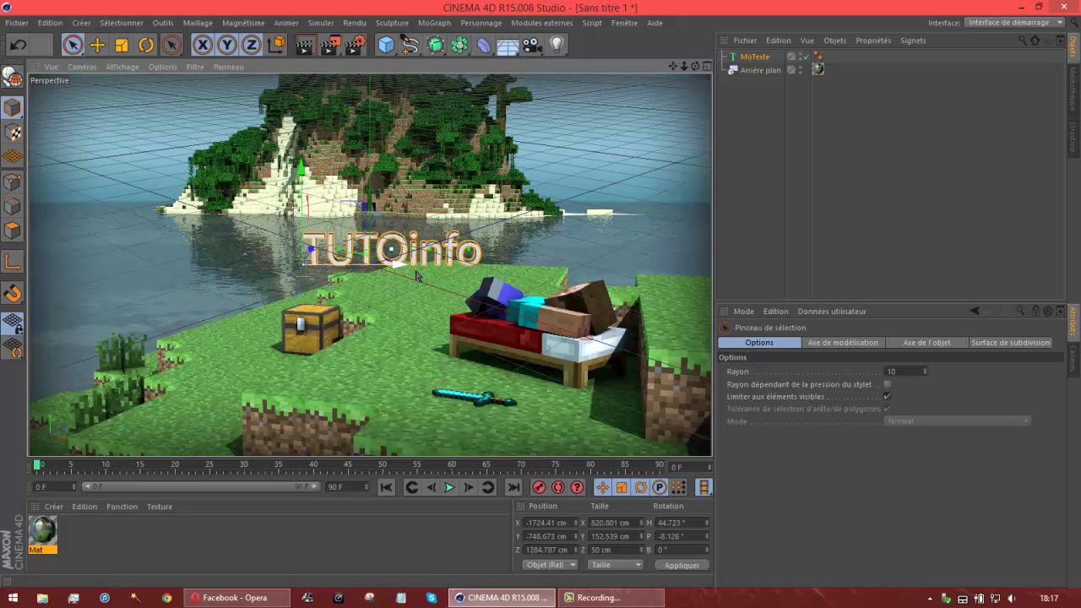
drag(421, 277, 394, 259)
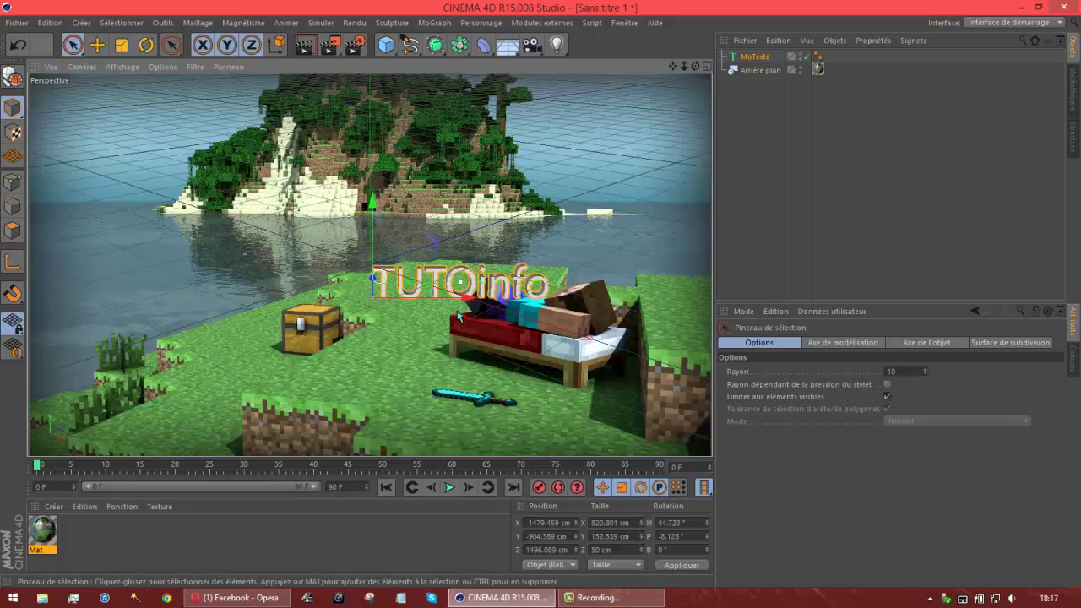
drag(477, 306, 311, 268)
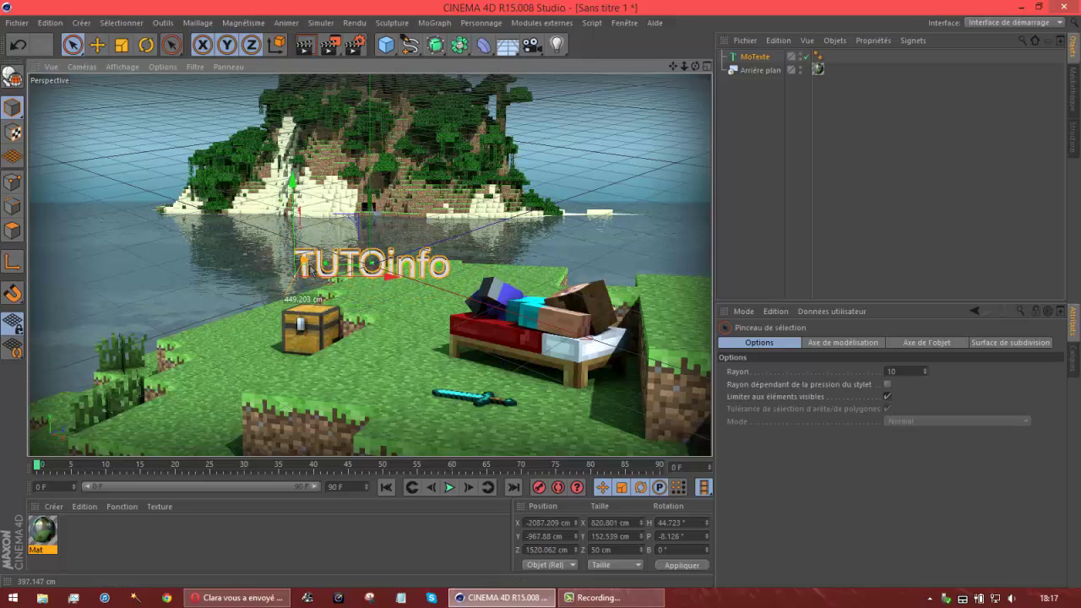
drag(293, 185, 293, 204)
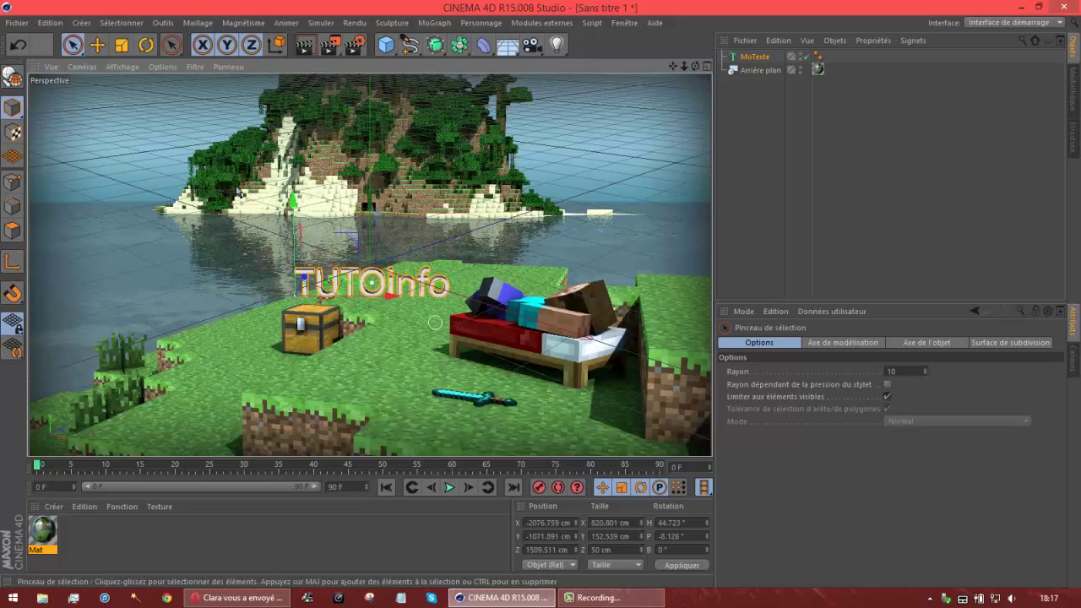
Step: Adjust the tilt of the TUTOinfo text to a pitch of about -9.7°
click(147, 44)
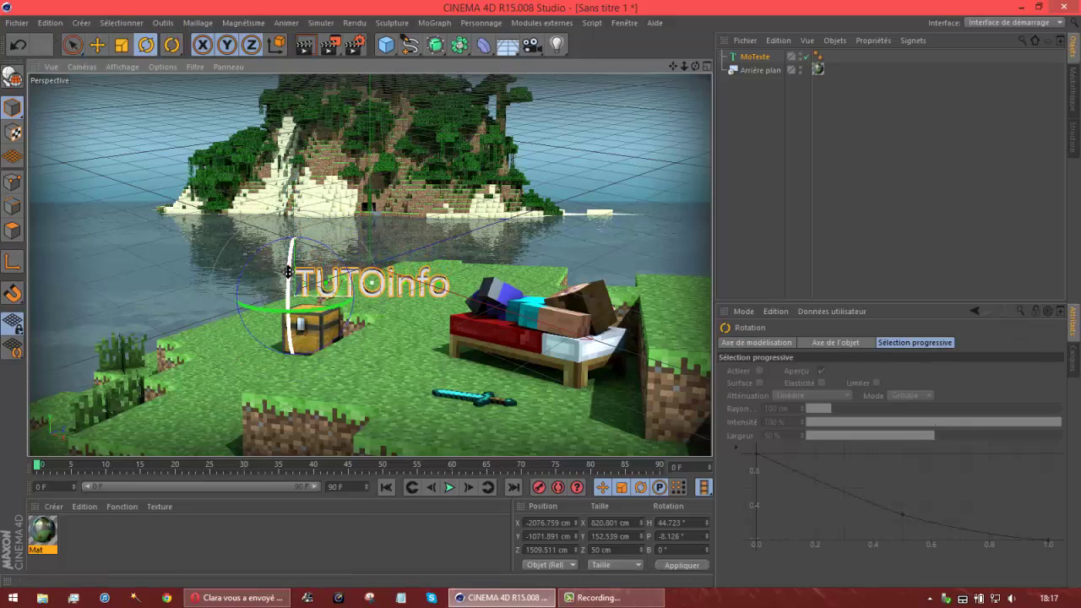
drag(288, 271, 288, 252)
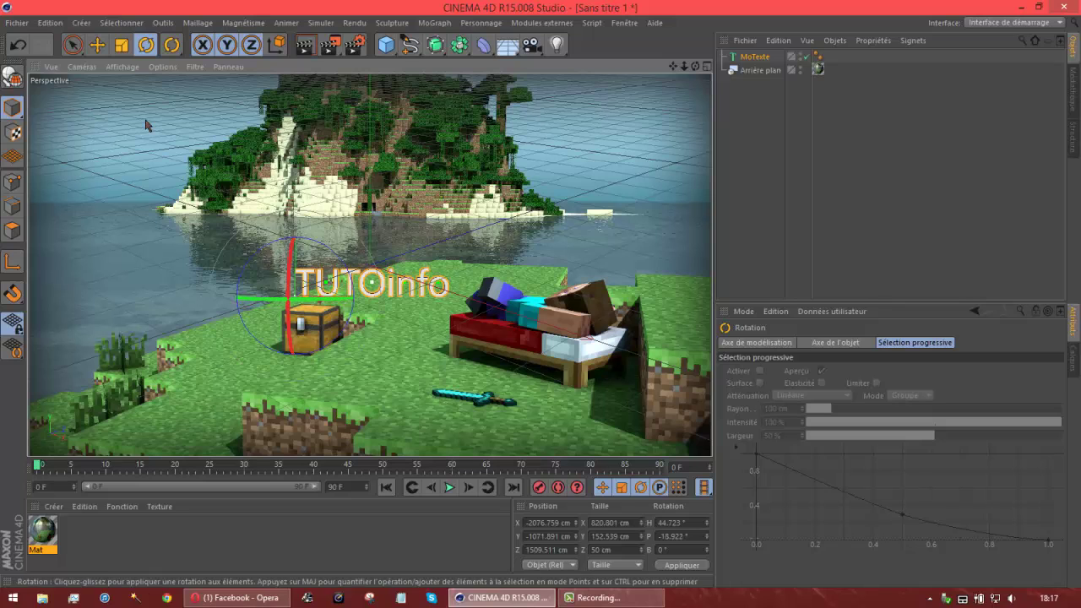
click(73, 44)
key(r)
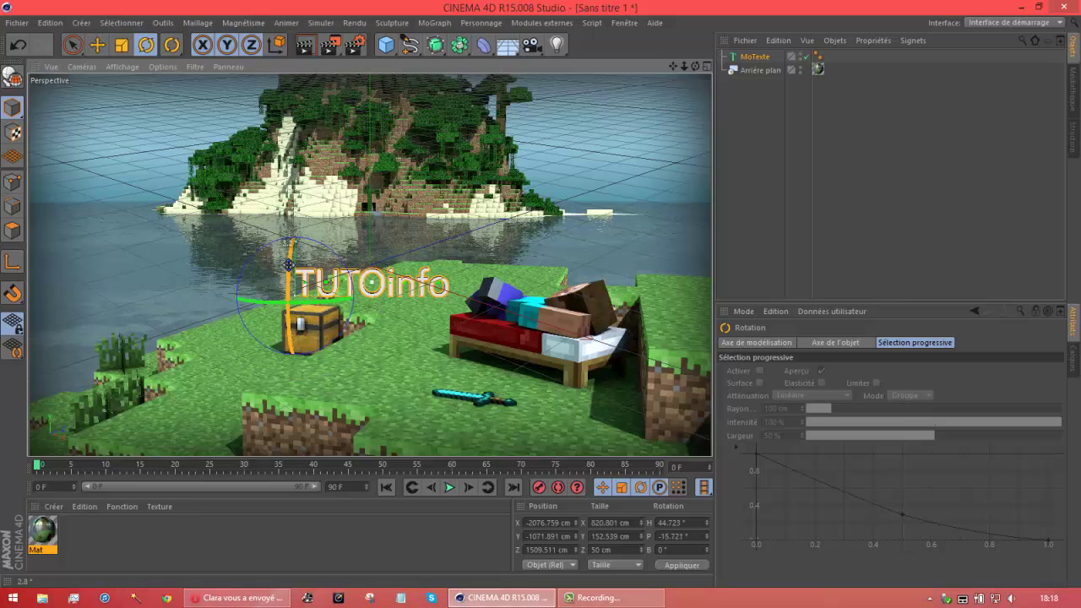
drag(288, 261, 286, 276)
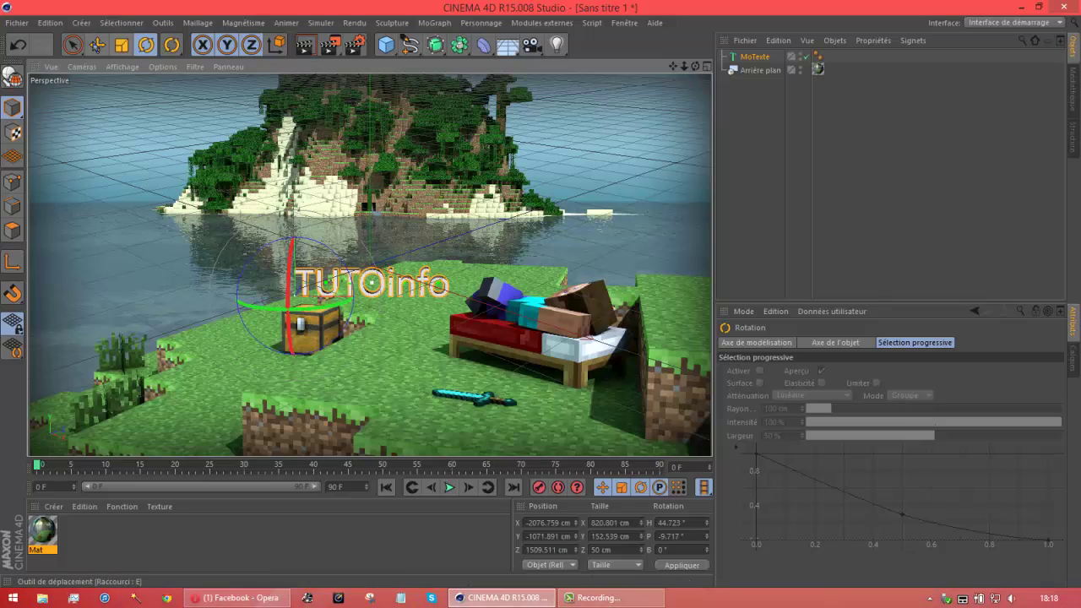
click(73, 45)
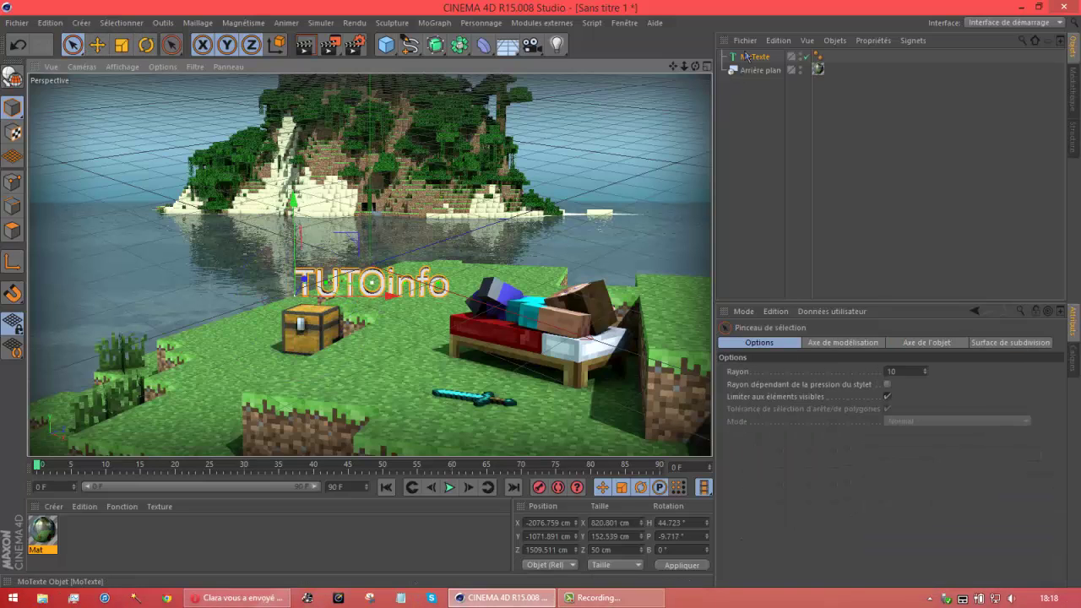
Step: Change the font of the MoTexte object to Comic Sans MS
click(753, 57)
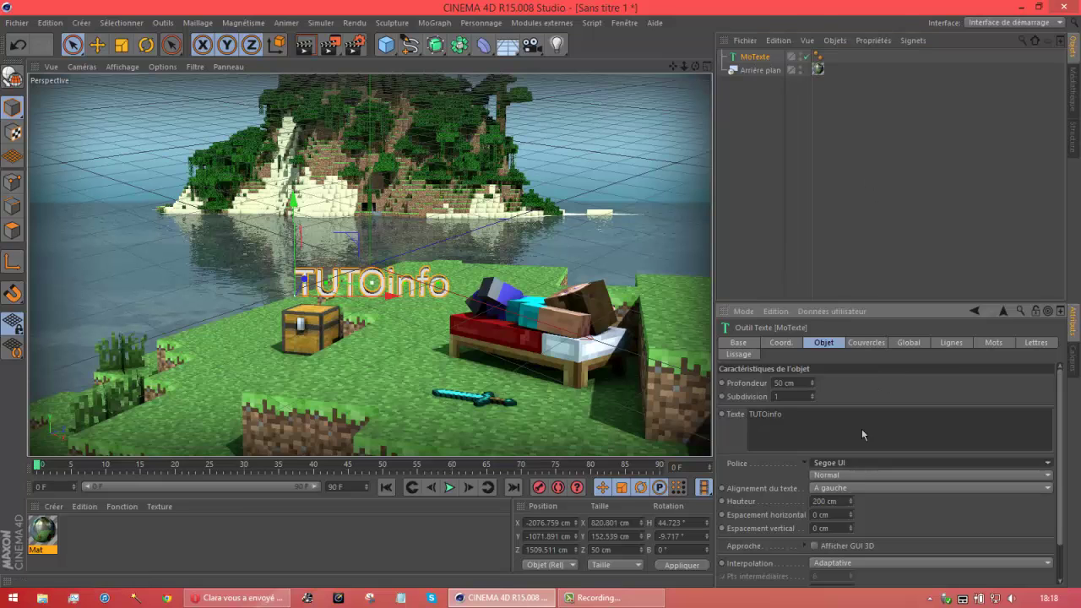
click(858, 462)
scroll(907, 323, up, 15)
scroll(912, 295, up, 10)
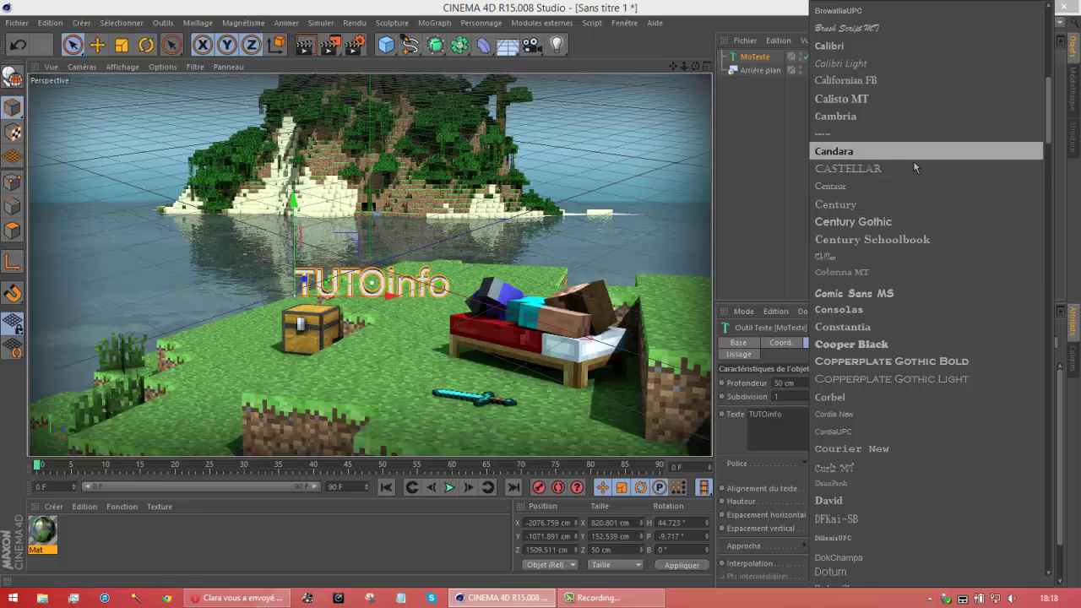
scroll(912, 185, up, 5)
scroll(921, 394, down, 2)
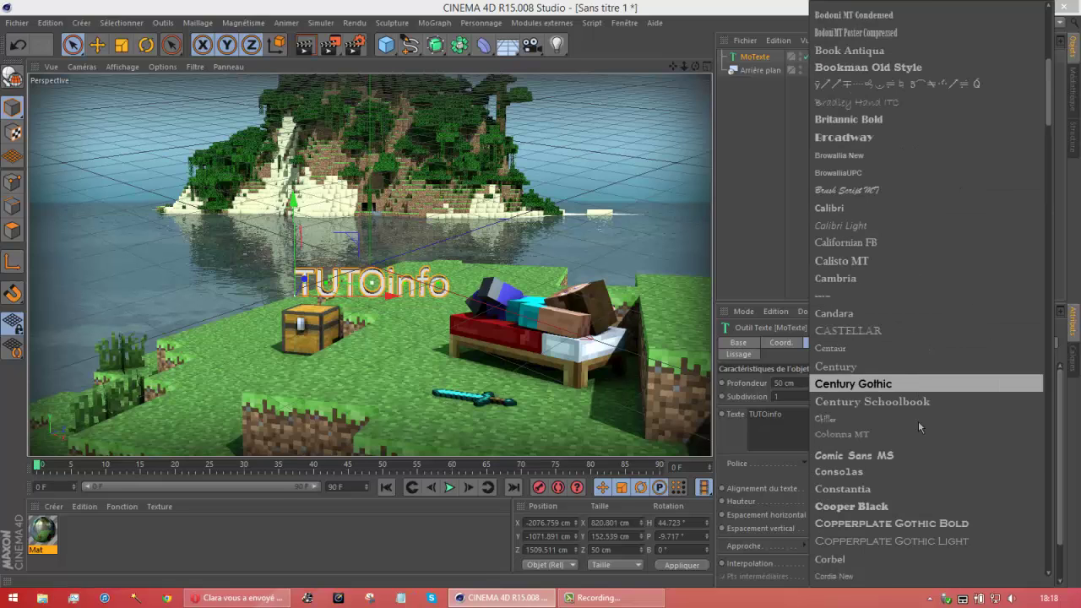
click(920, 457)
Step: Create a second material and set its color to lime green, R 151, V 213, B 17
double_click(267, 552)
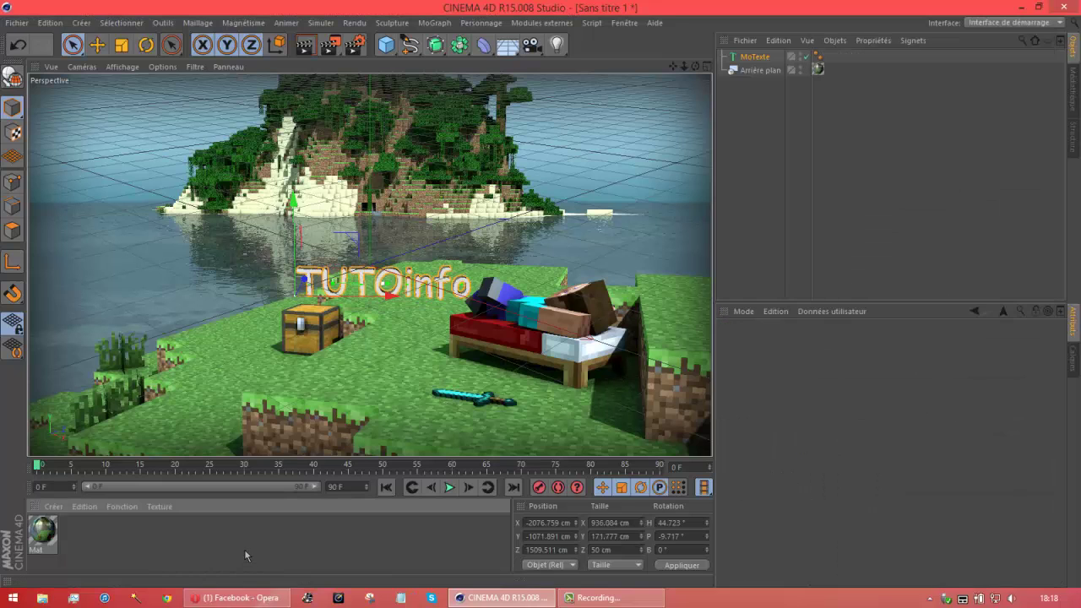
double_click(44, 532)
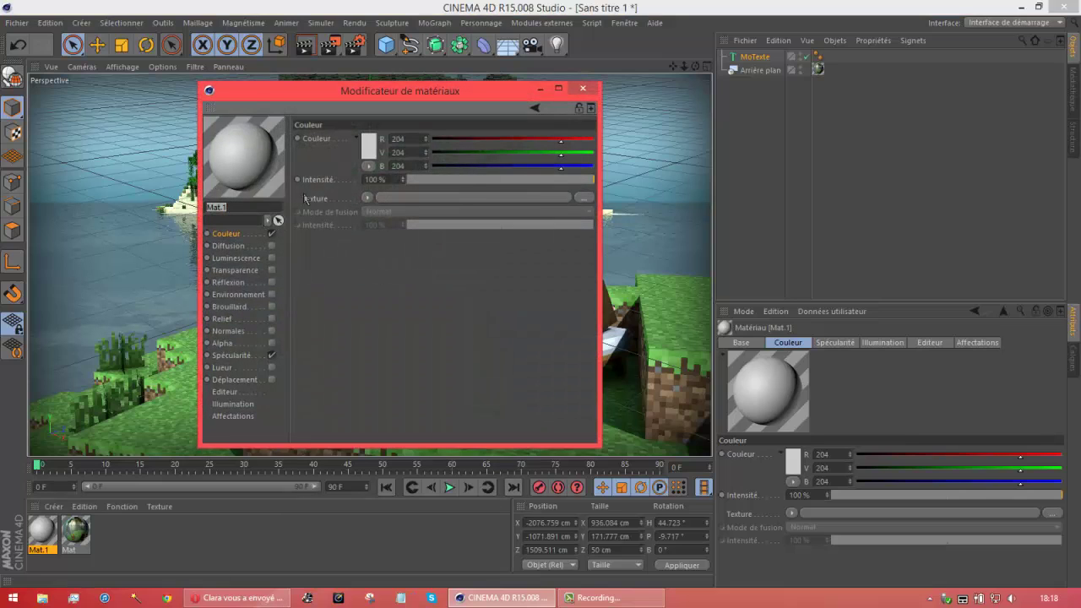
click(368, 145)
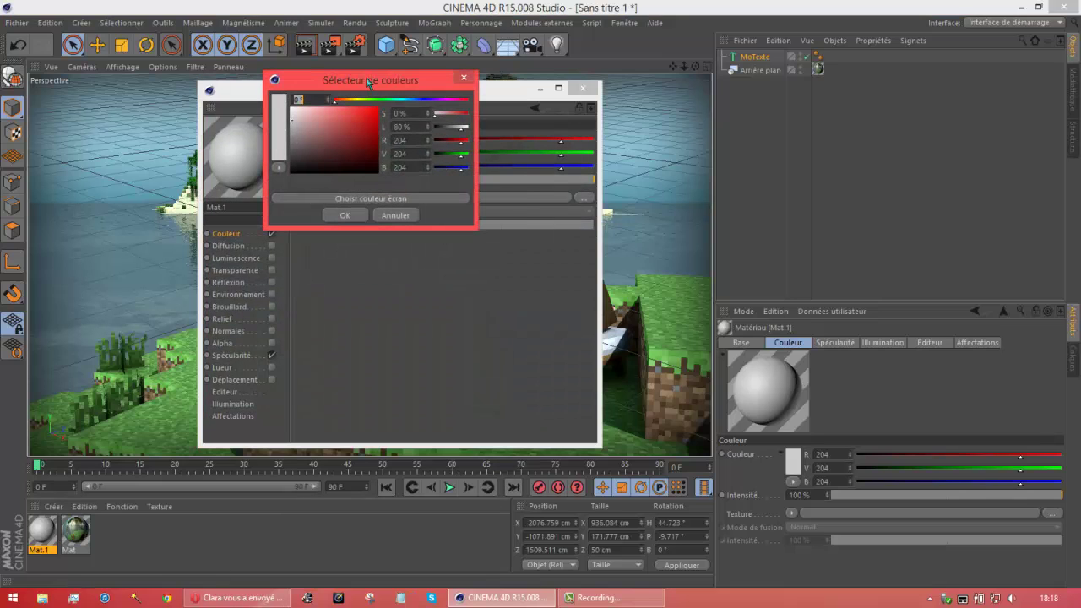
click(368, 100)
drag(363, 128, 368, 122)
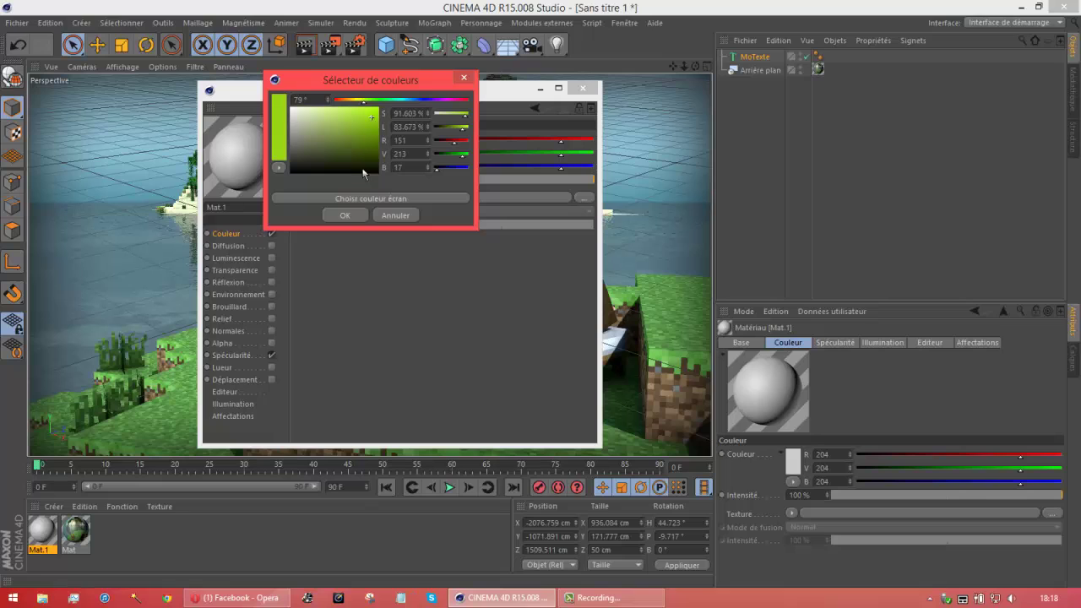
click(348, 215)
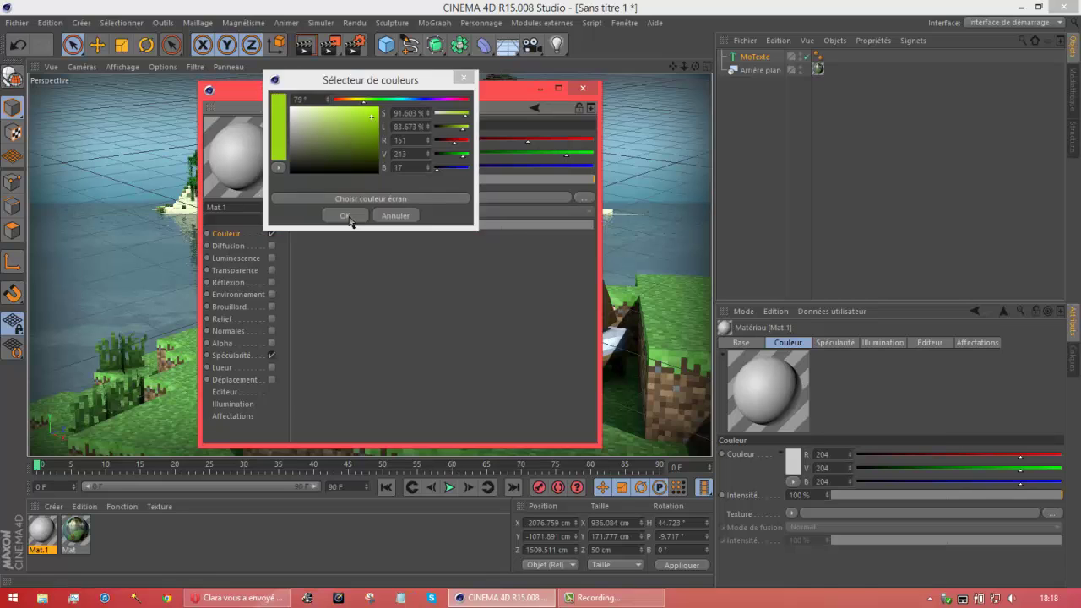
Step: Enable reflection on the green material at 30% intensity and apply the material to the MoTexte object
click(230, 282)
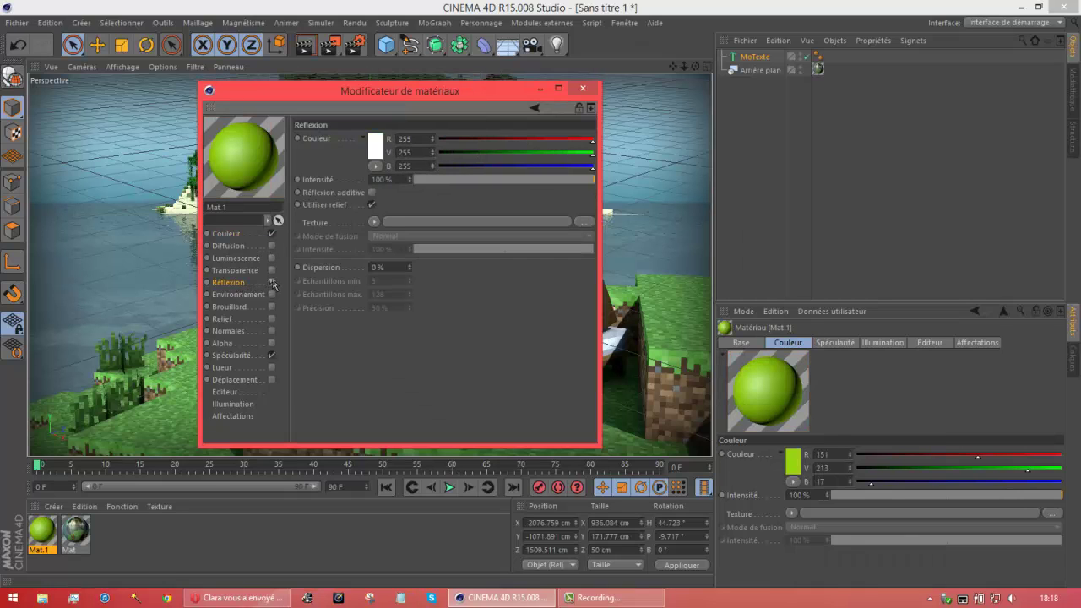
click(271, 282)
click(375, 145)
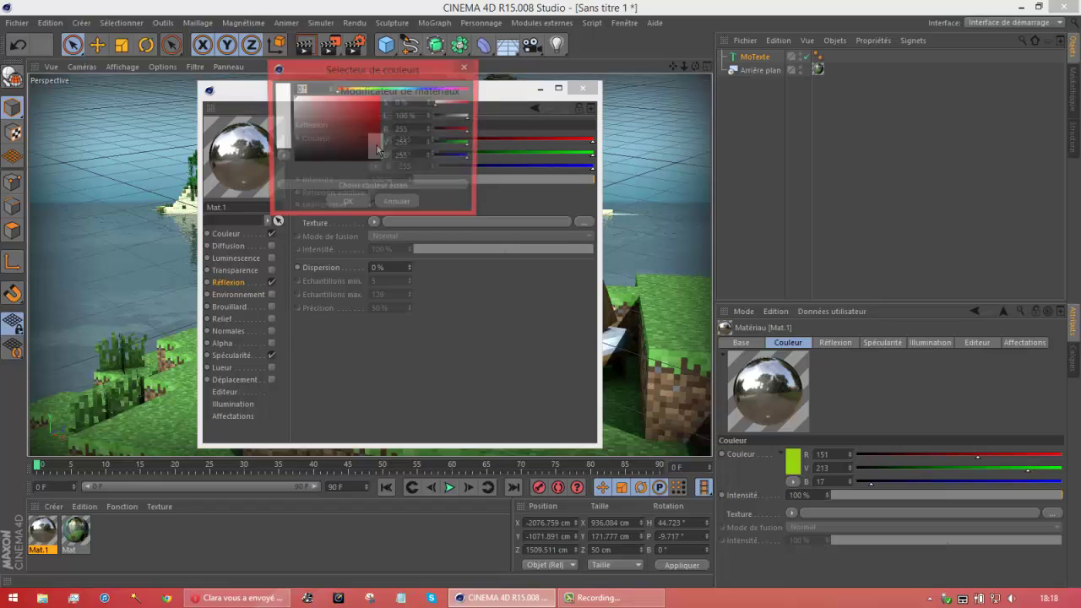
click(390, 204)
key(Return)
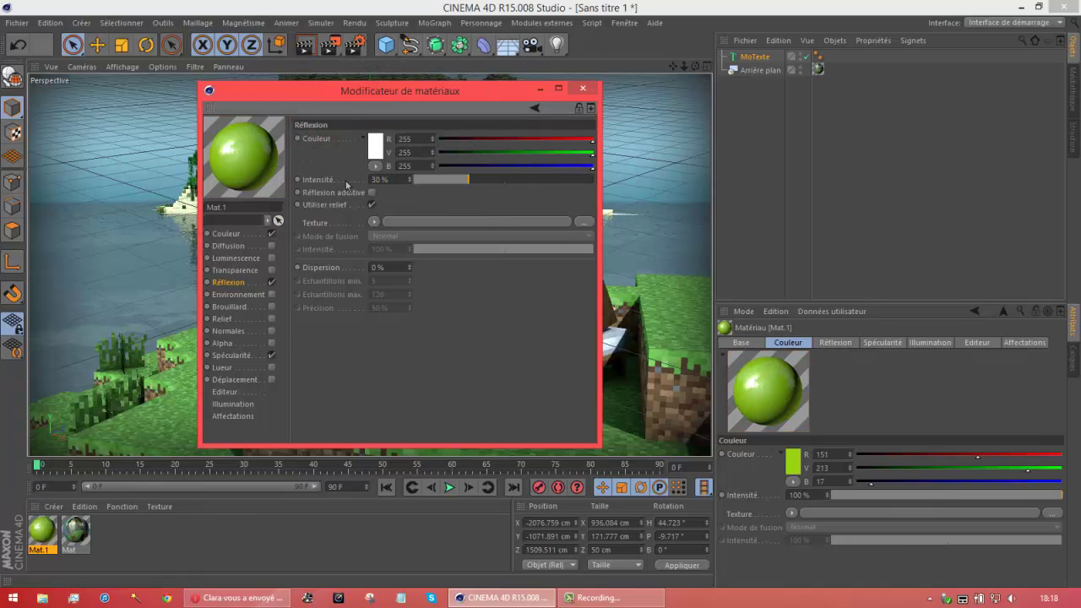
click(582, 88)
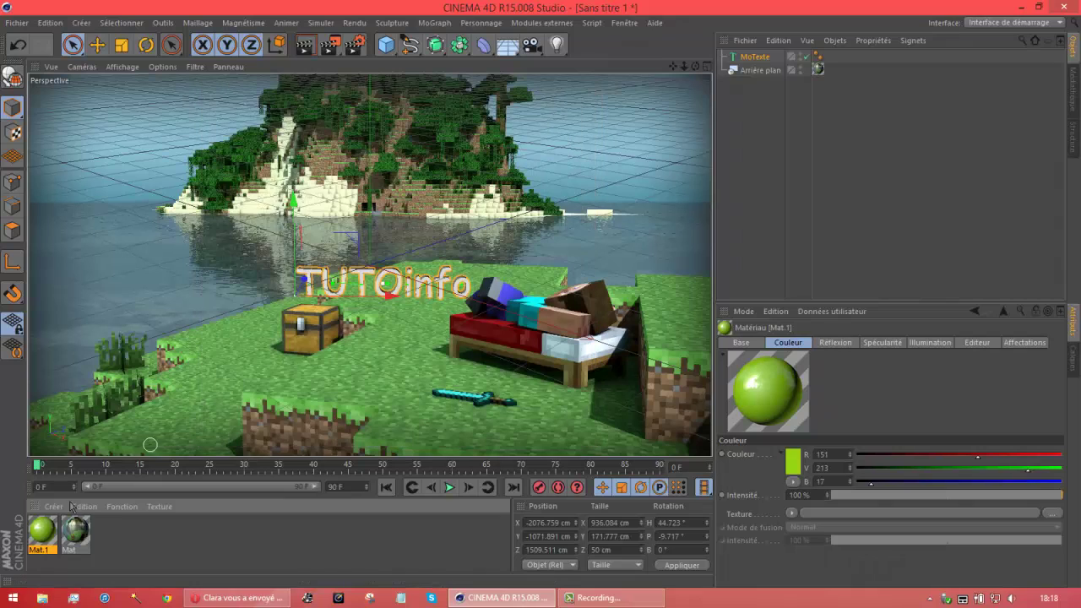
drag(735, 63, 736, 61)
click(749, 88)
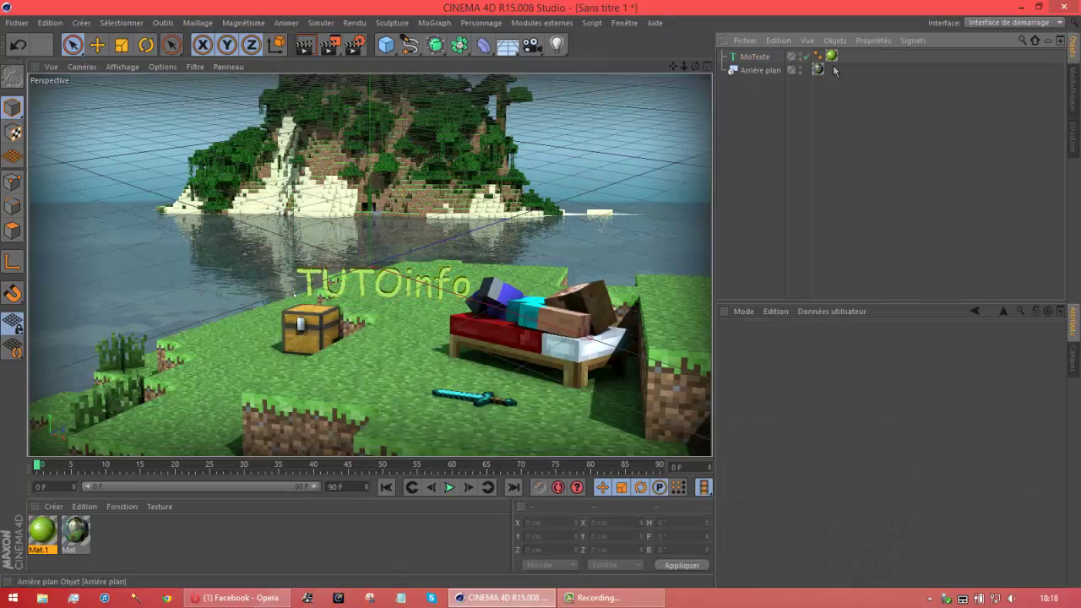
Step: Change the text material's color to yellow with a hue of 63° (R 203, V 213, B 17) and close the material editor
double_click(48, 534)
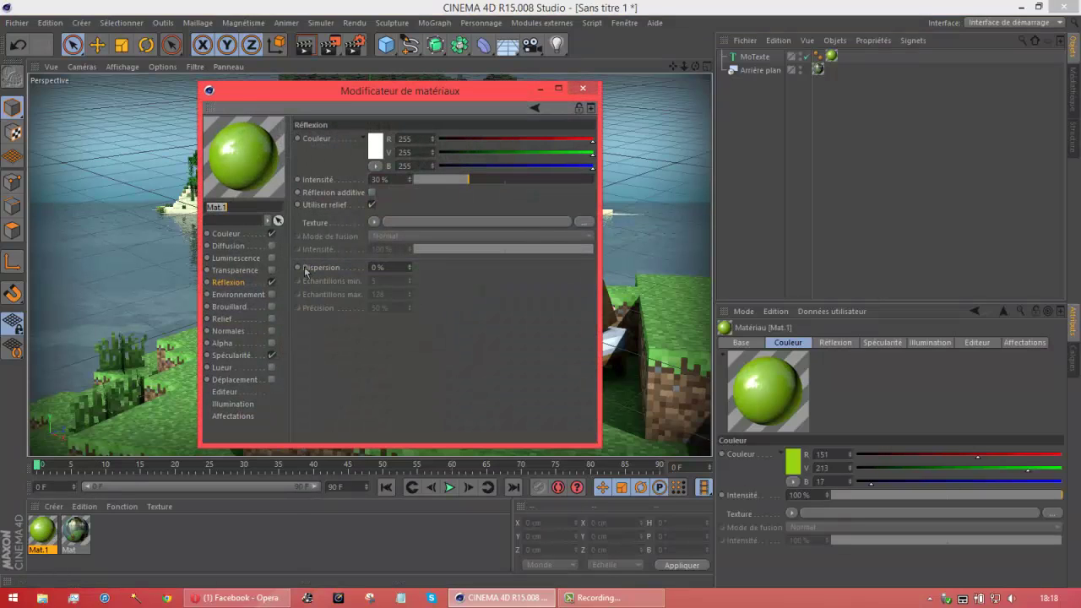
click(225, 236)
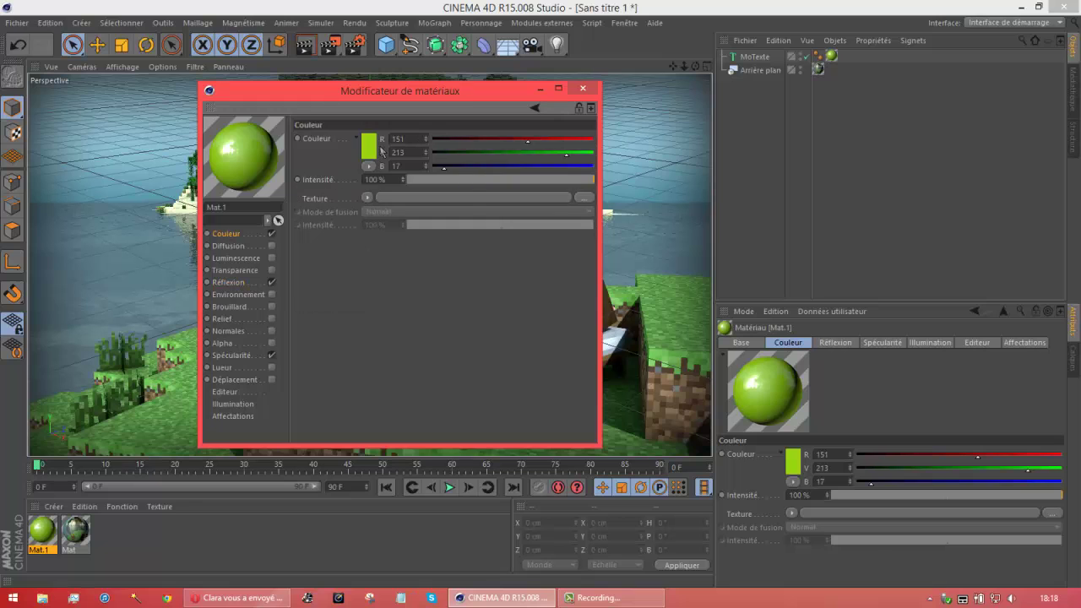
click(376, 147)
drag(364, 98, 357, 97)
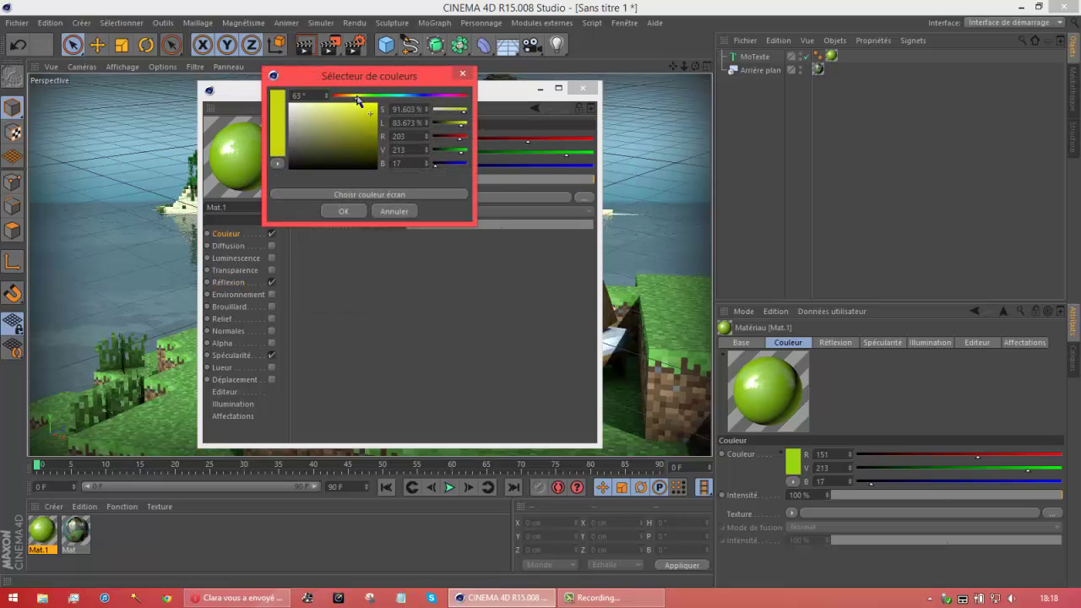
click(343, 211)
click(588, 99)
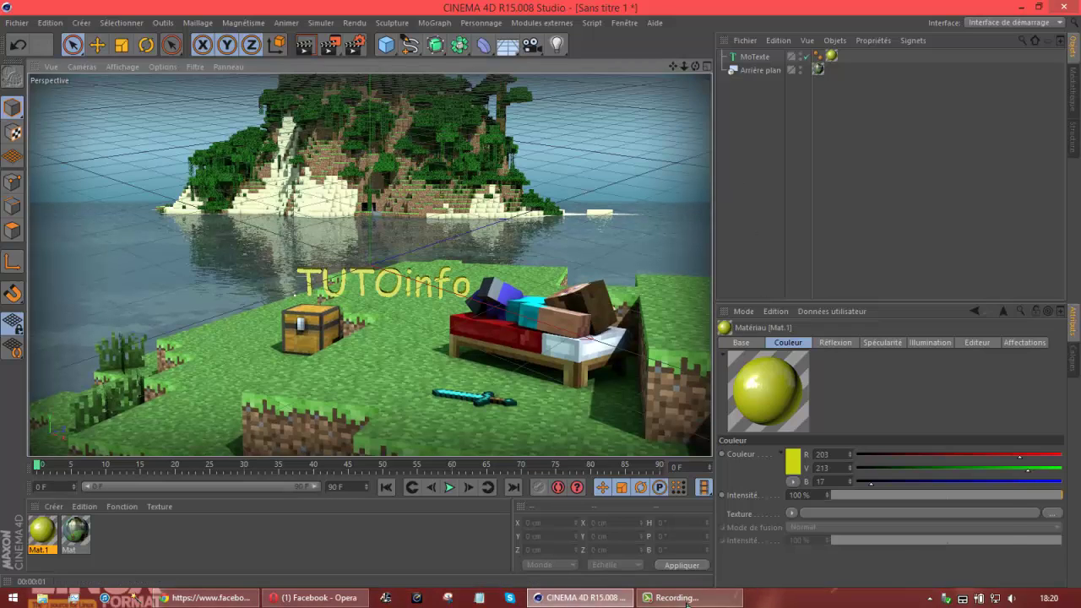
click(676, 598)
click(675, 598)
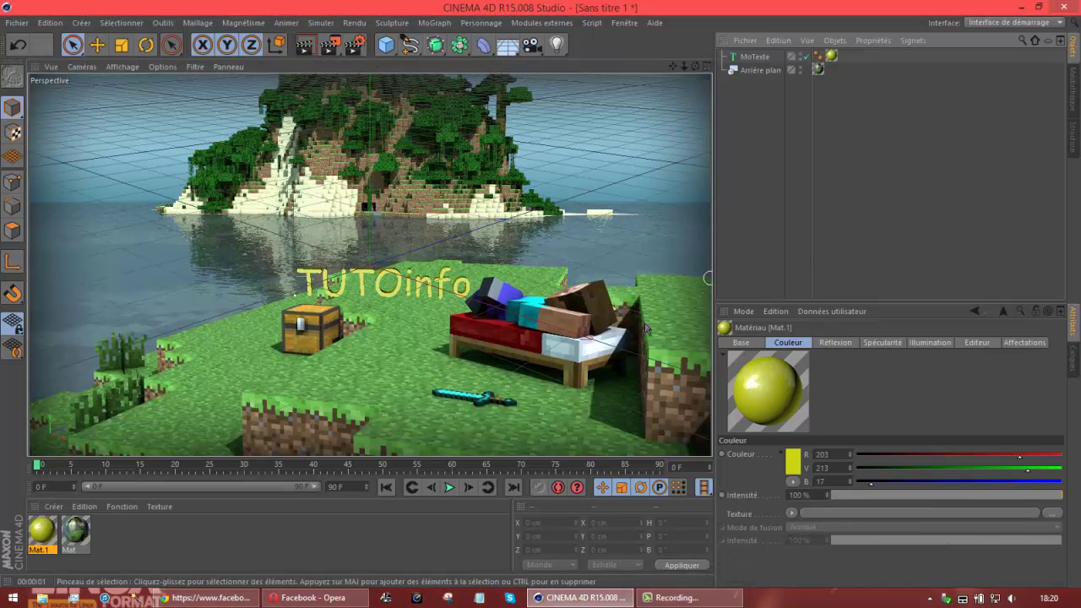
Step: Add a Plane object (Plan) to the scene and lower it to about -212 cm in Y
drag(508, 44, 617, 100)
drag(386, 44, 549, 87)
drag(372, 190, 423, 400)
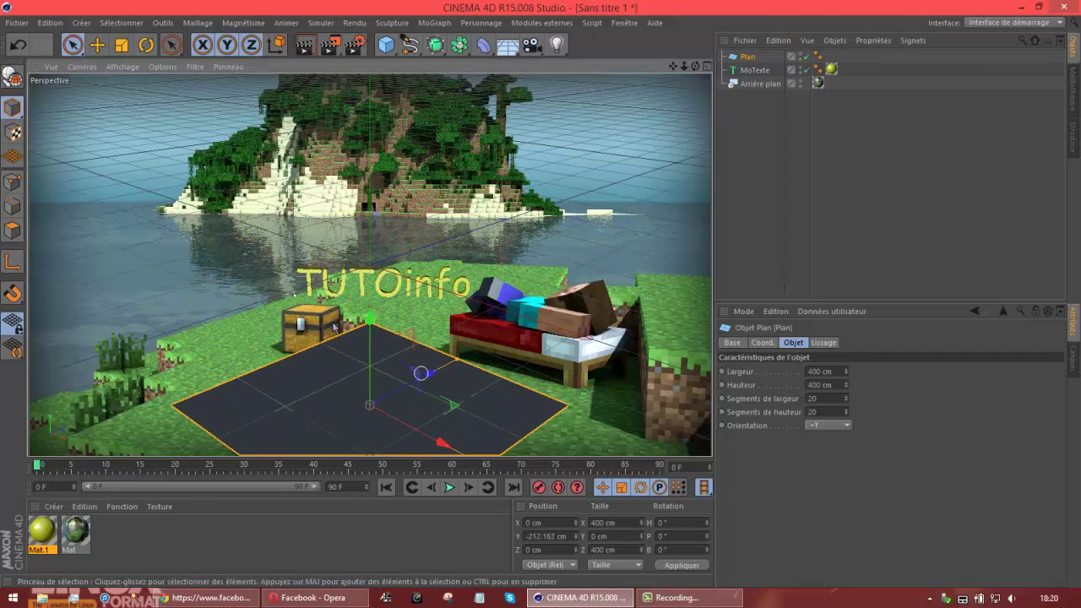
Step: Rotate the plane to a heading of 40°
key(r)
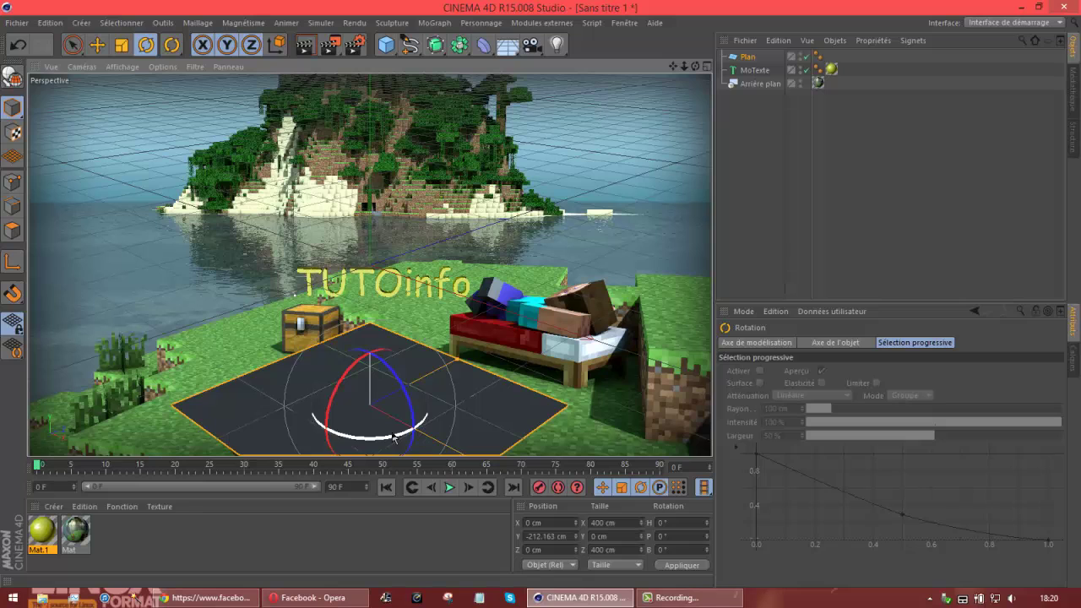
drag(394, 437, 431, 430)
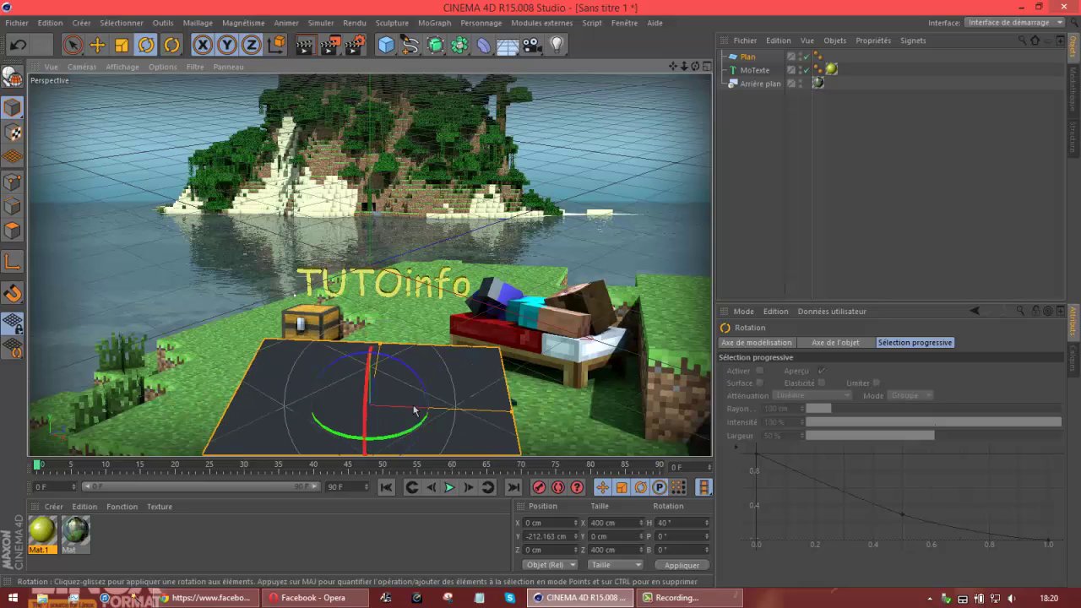
key(9)
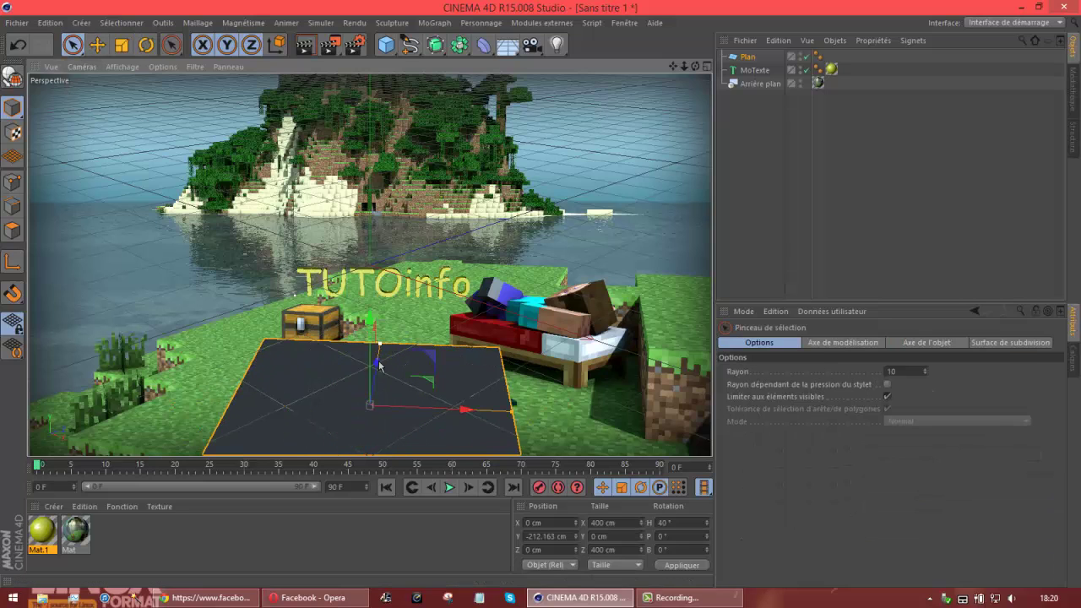
Step: Enlarge the plane to about 9217 cm per side and move it to about X -2560, Y -1746, Z 3051 cm
drag(382, 359, 403, 196)
drag(403, 125, 546, 299)
click(121, 45)
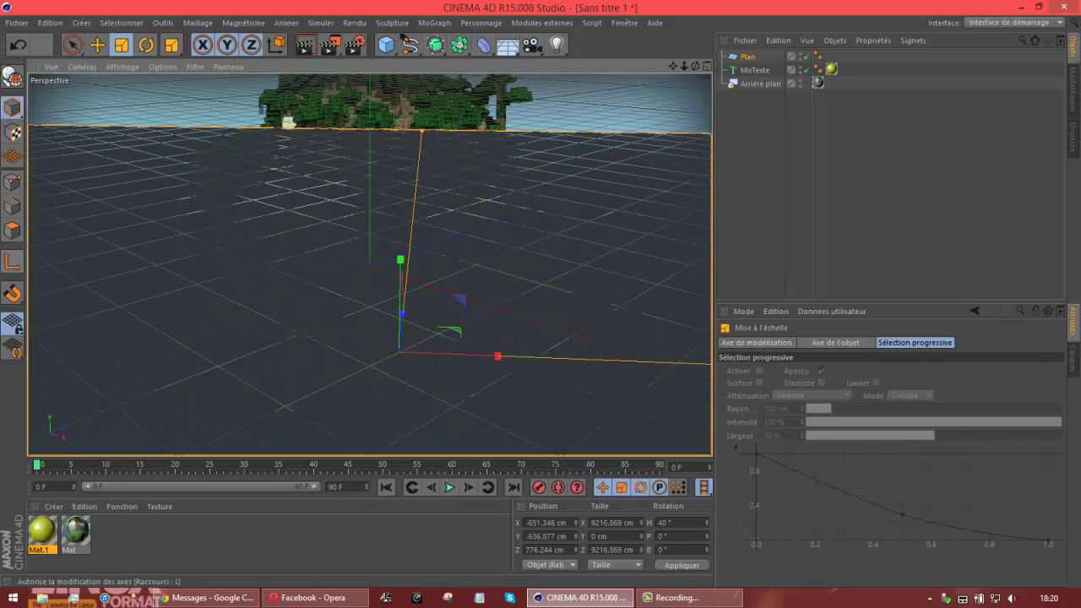
click(73, 45)
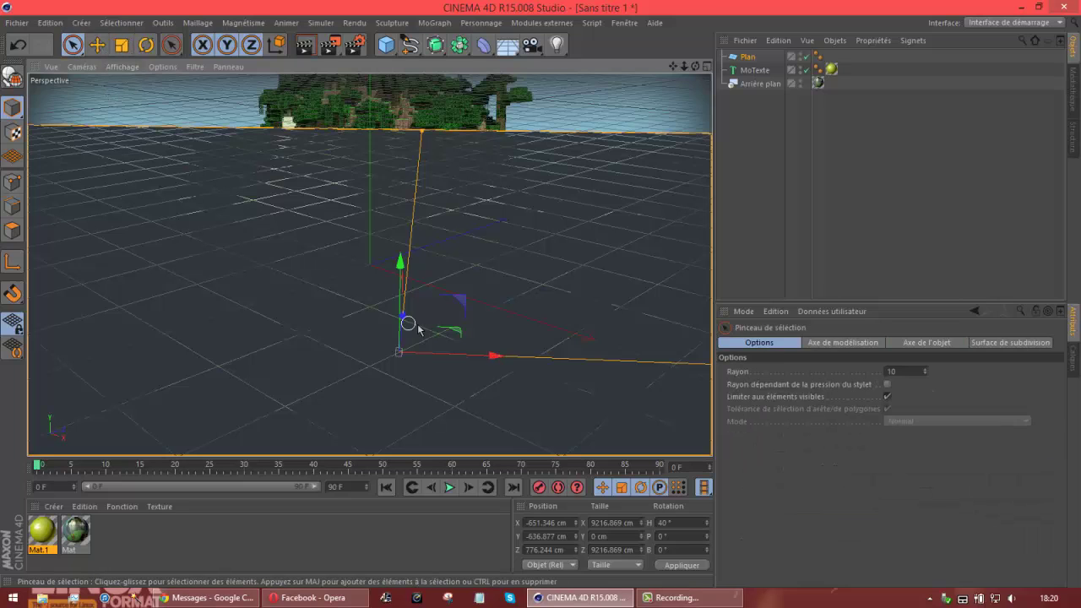
drag(407, 319, 407, 239)
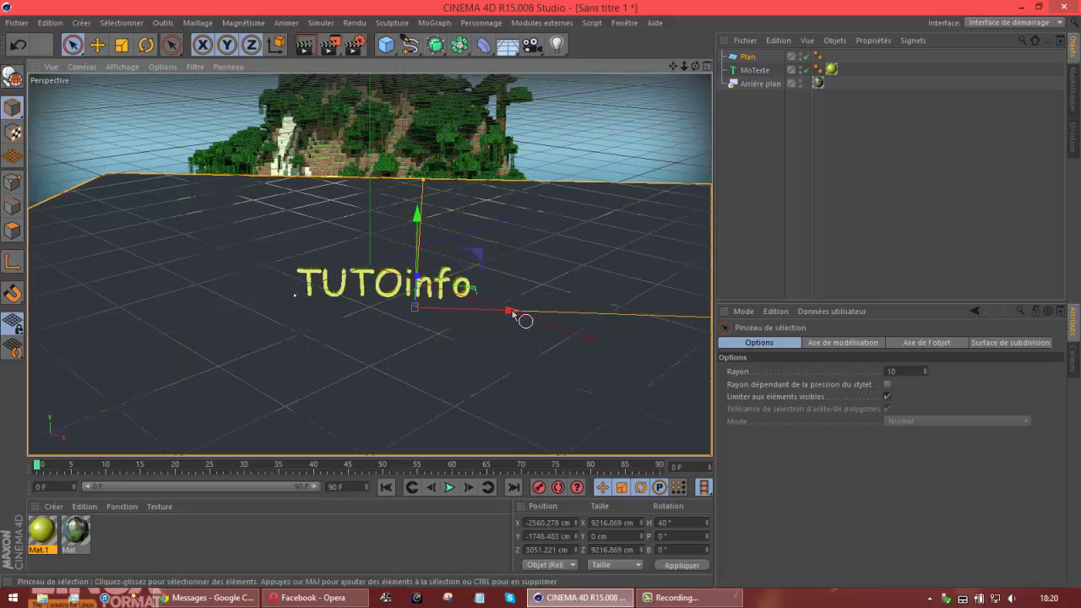
Step: Scale the plane up to about 83472 cm per side and render the view to check it
click(122, 45)
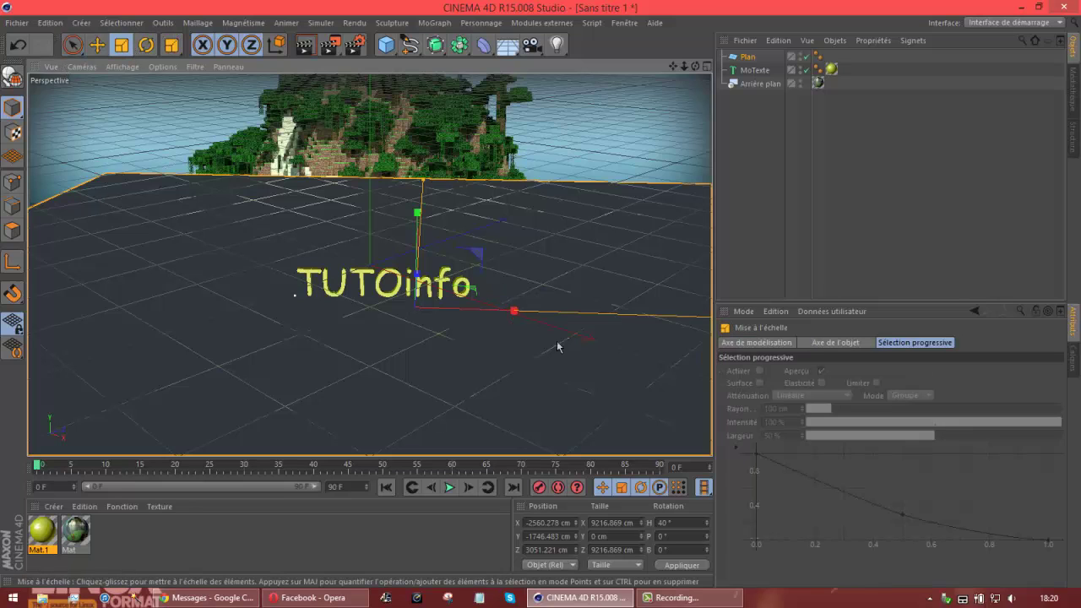
mouse_move(514, 311)
mouse_down()
mouse_move(629, 319)
mouse_move(565, 299)
mouse_move(524, 300)
mouse_up()
key(9)
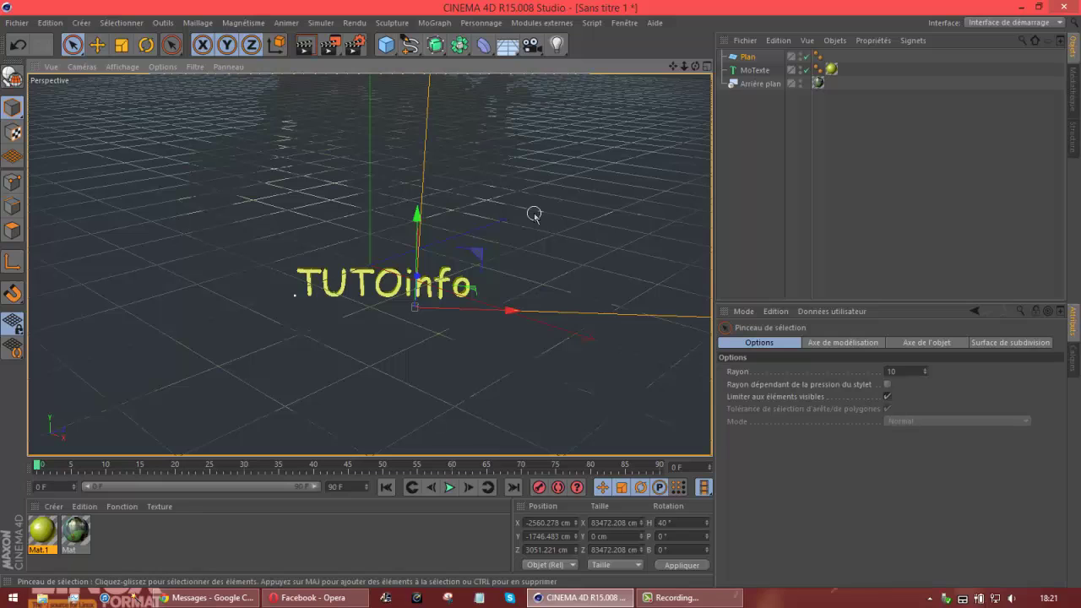
click(305, 51)
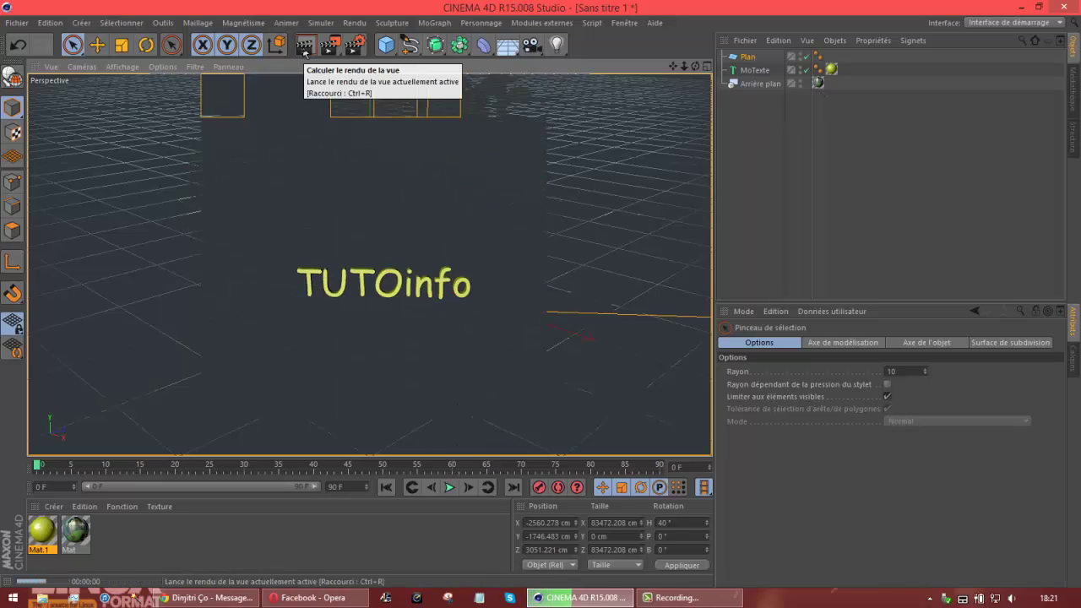
click(483, 230)
Step: Copy the background object's Mat texture tag onto Plan and render the view
click(818, 83)
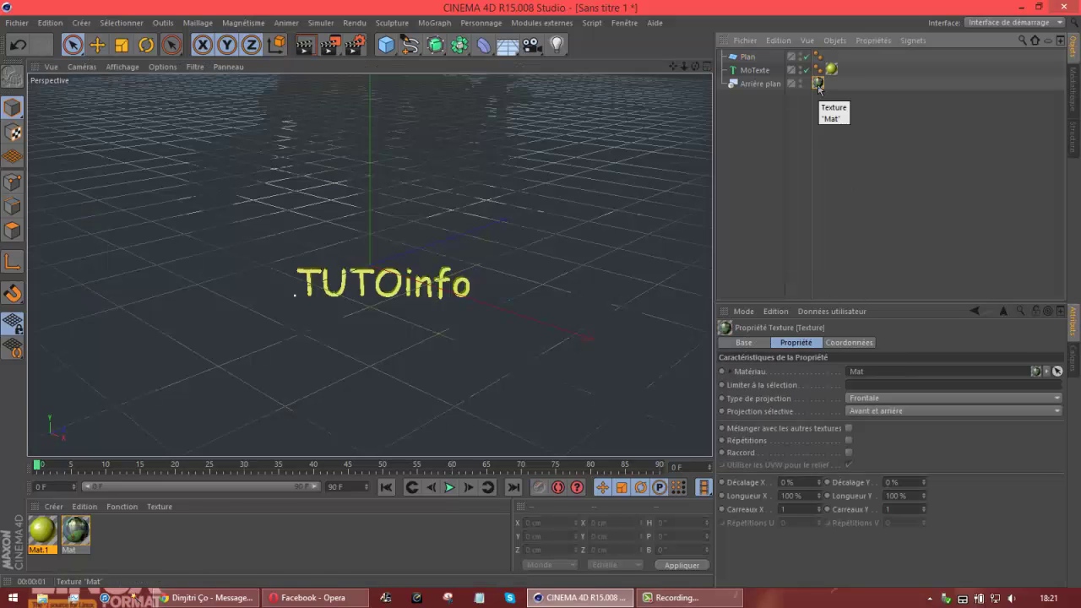
drag(843, 69, 831, 56)
click(765, 124)
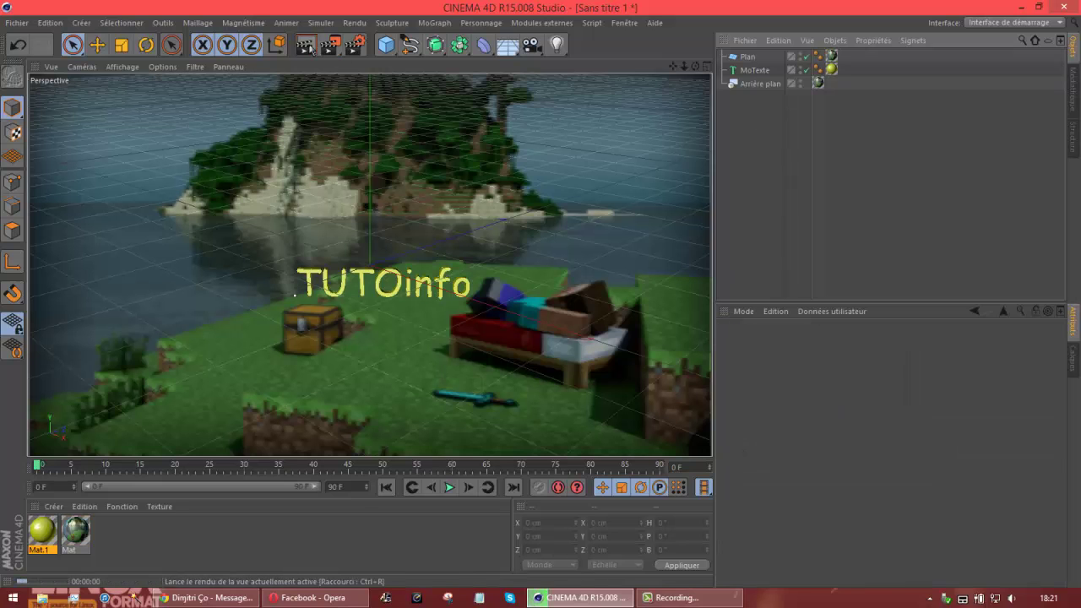
click(305, 45)
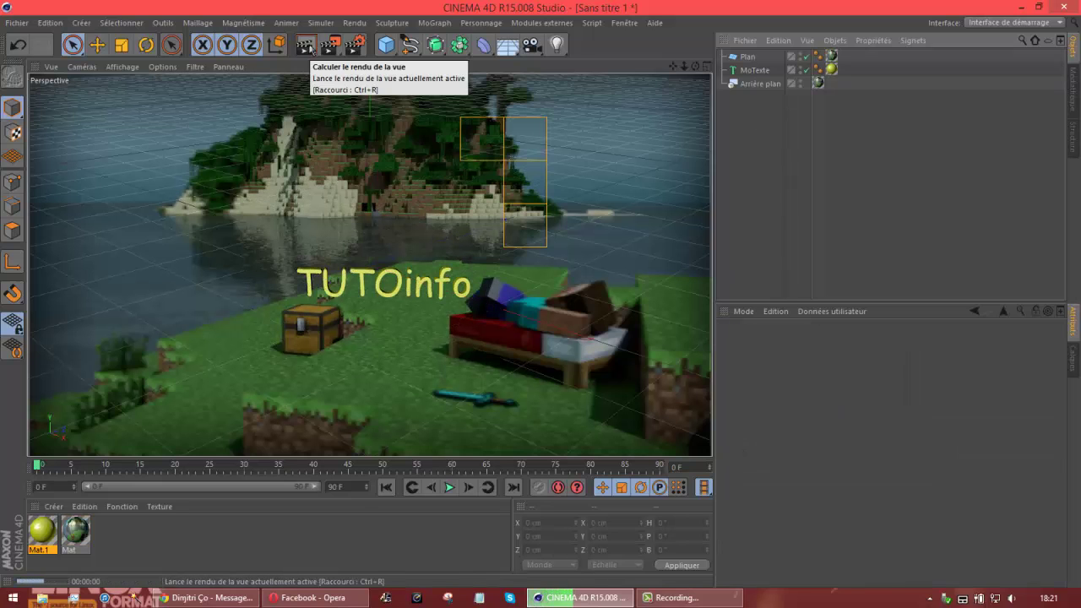
click(760, 131)
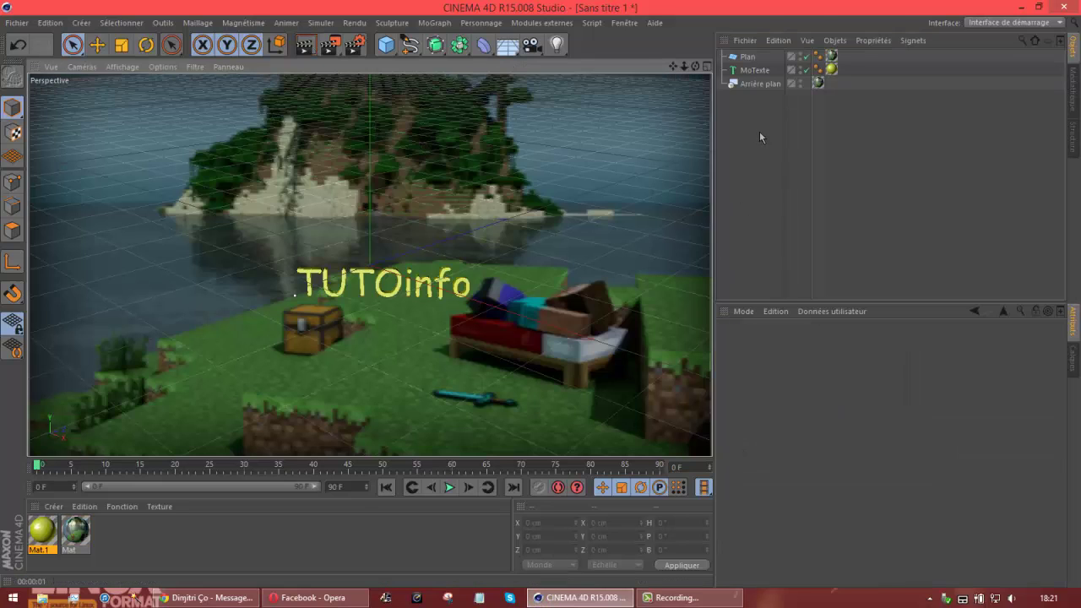
Step: Add a Rendu tag to Plan with Composition avec le fond enabled, and render the view
right_click(754, 58)
mouse_move(844, 68)
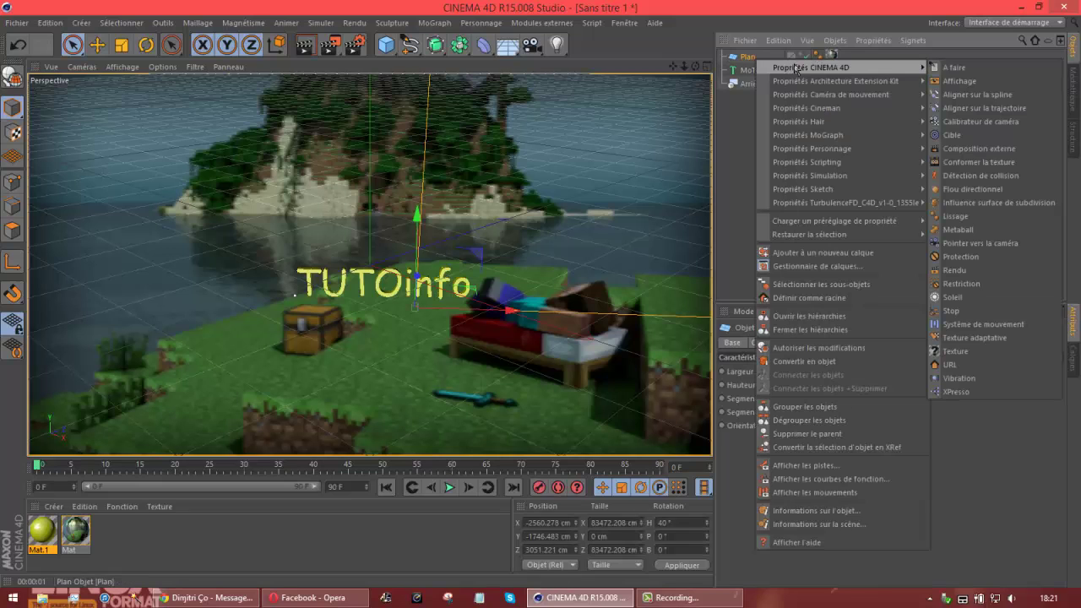
click(963, 271)
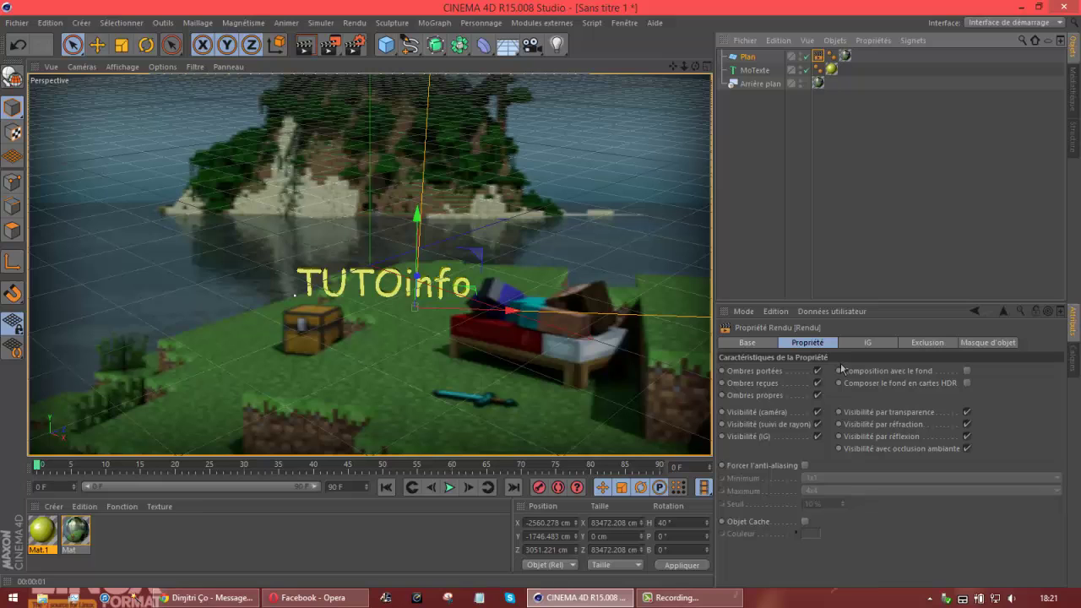
click(967, 371)
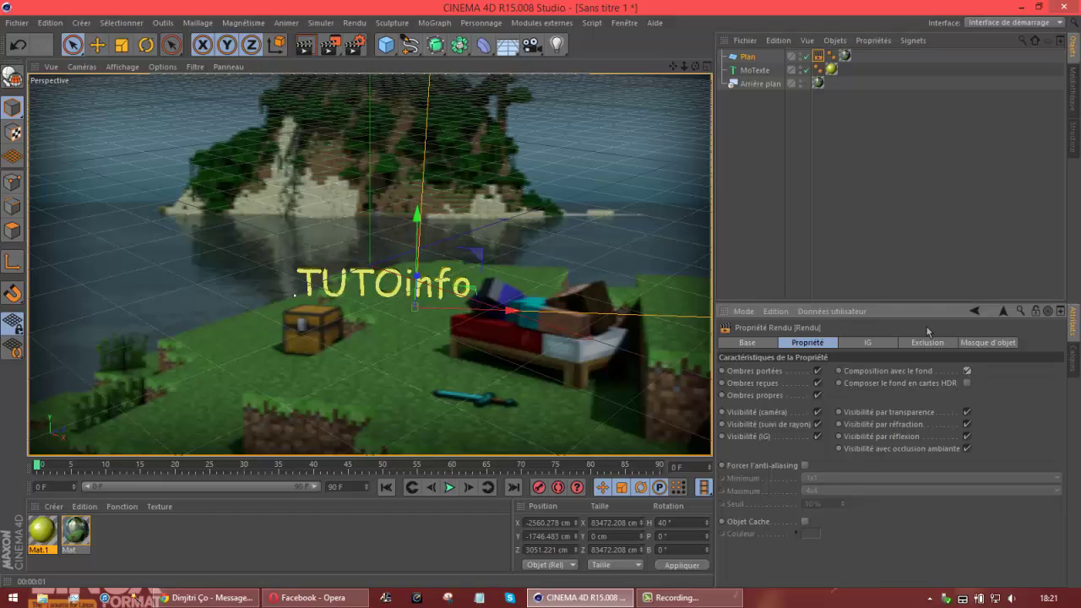
click(441, 524)
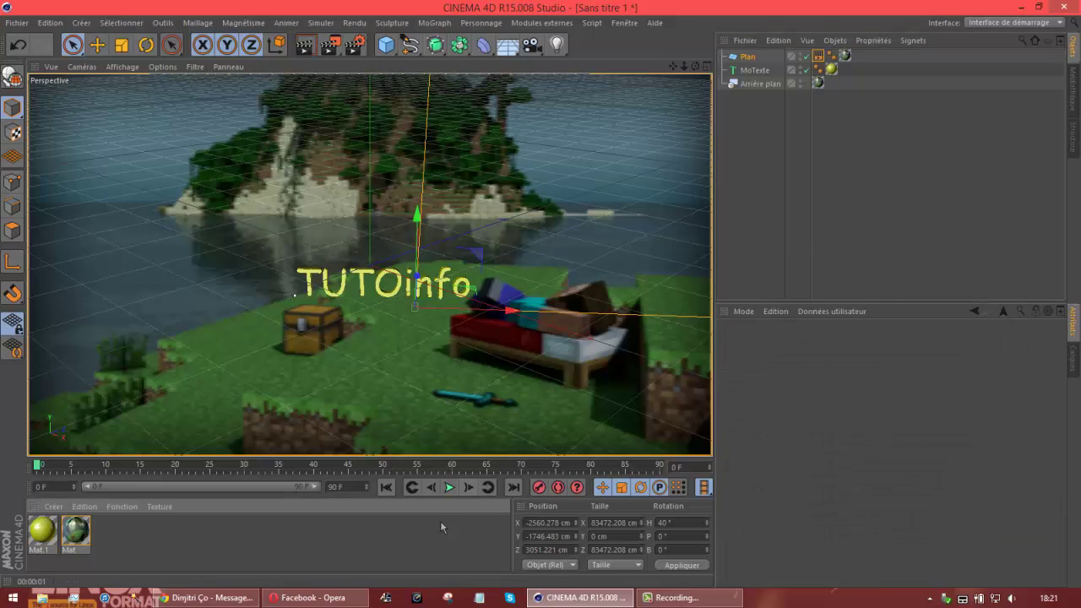
click(312, 53)
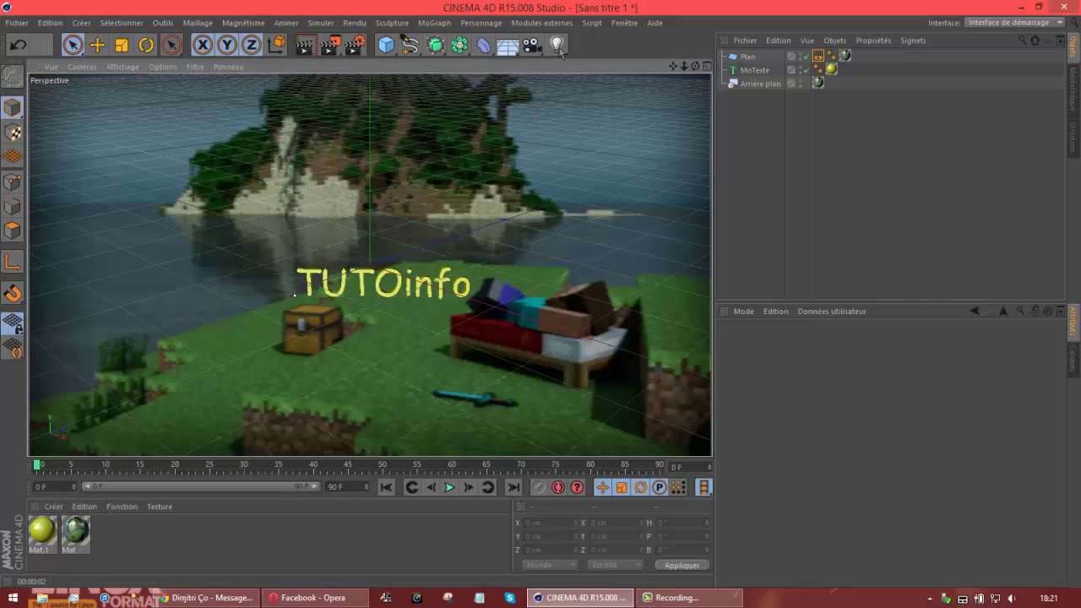
Step: Add a light and move it in front of the text to about X 121 cm, Z -116 cm
click(557, 44)
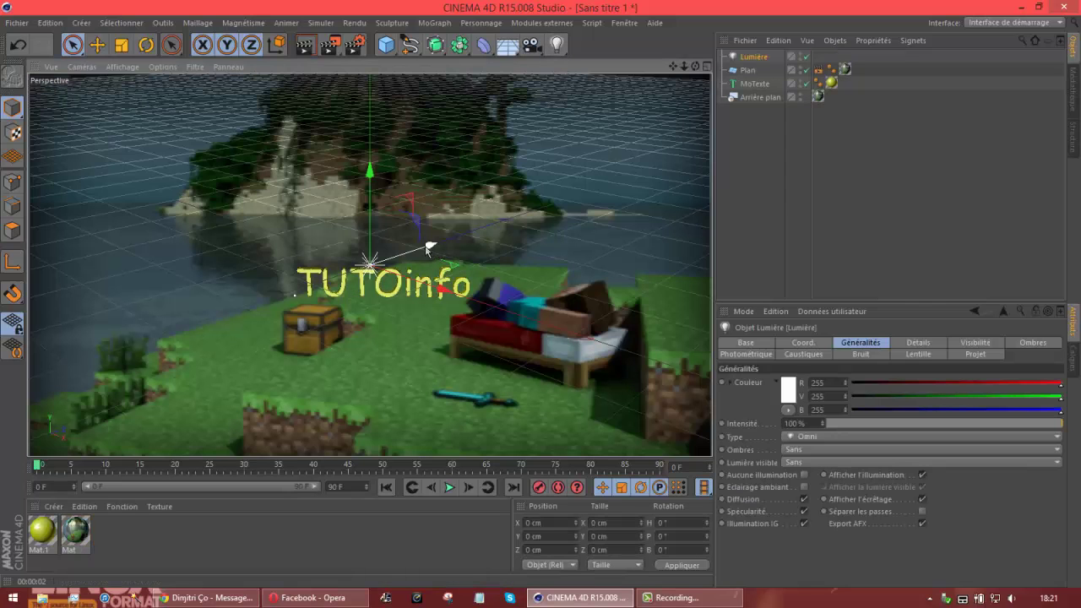
drag(427, 246, 443, 345)
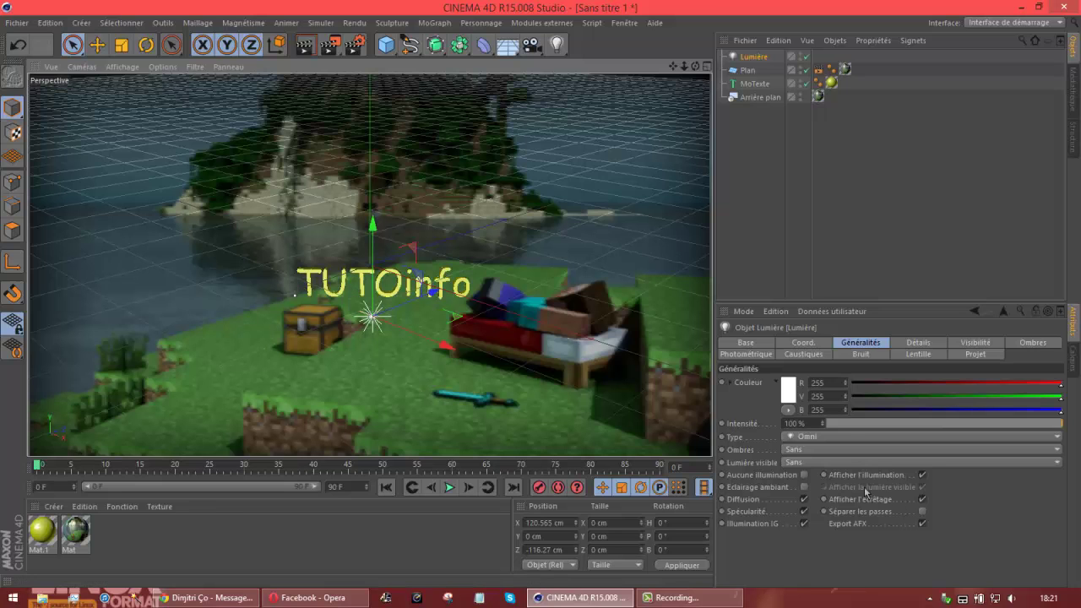
Step: Choose a Lumière visible option for the light and render the view
click(831, 462)
click(820, 485)
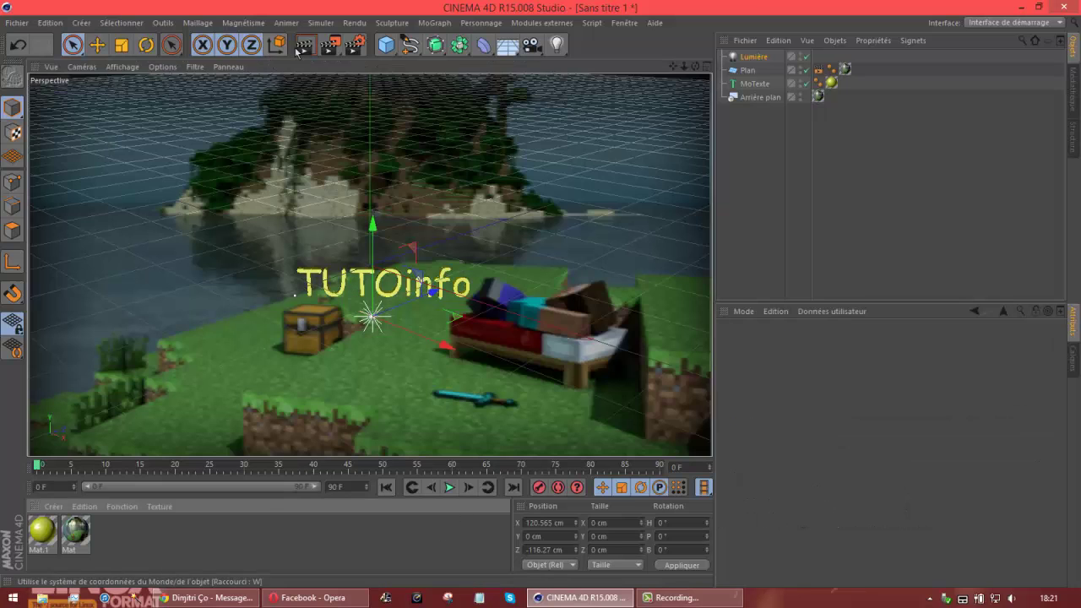
click(299, 48)
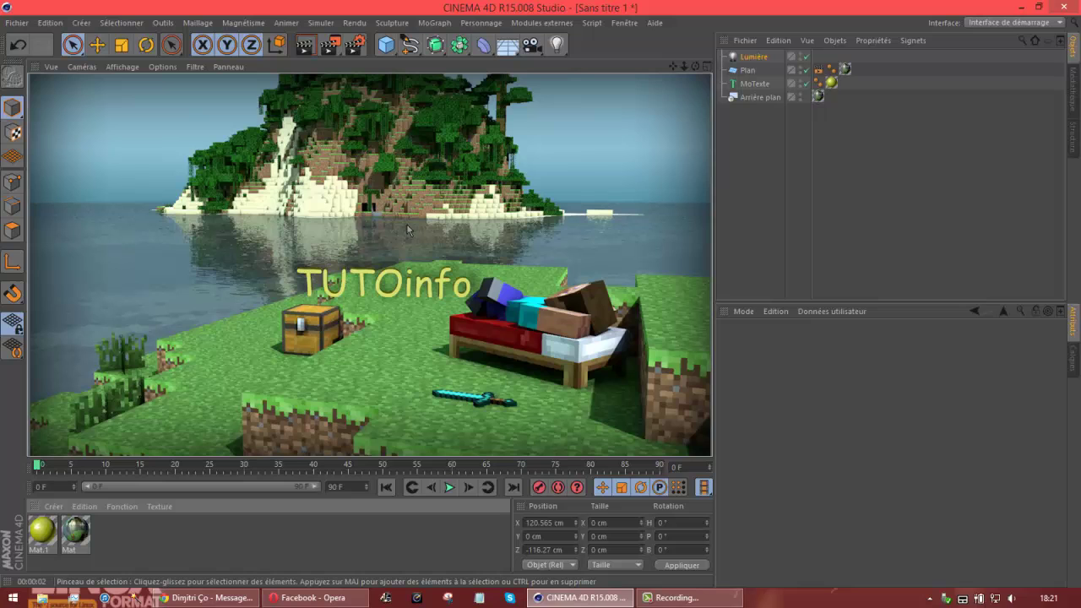
click(401, 188)
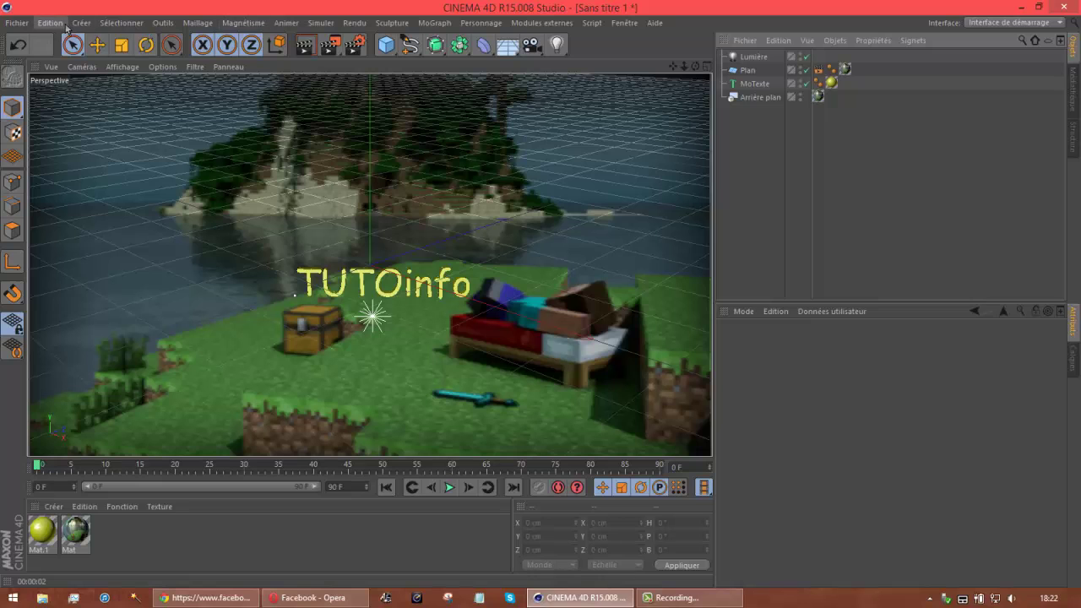
Step: Create a null object and nest Lumière, Plan, MoTexte and Arrière plan inside it
click(80, 24)
mouse_move(105, 49)
click(173, 50)
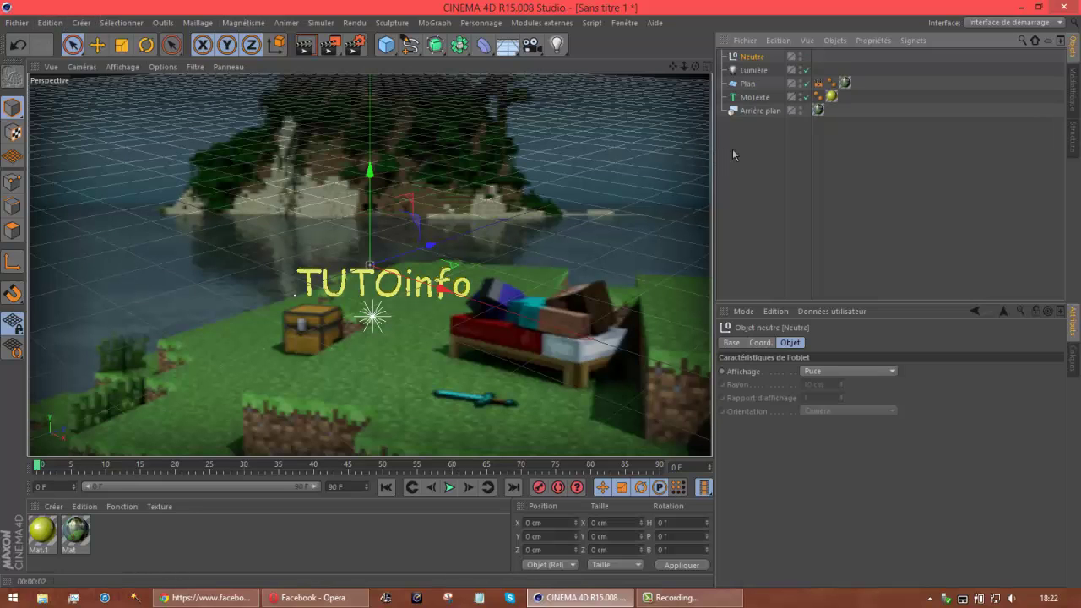
drag(747, 72, 743, 60)
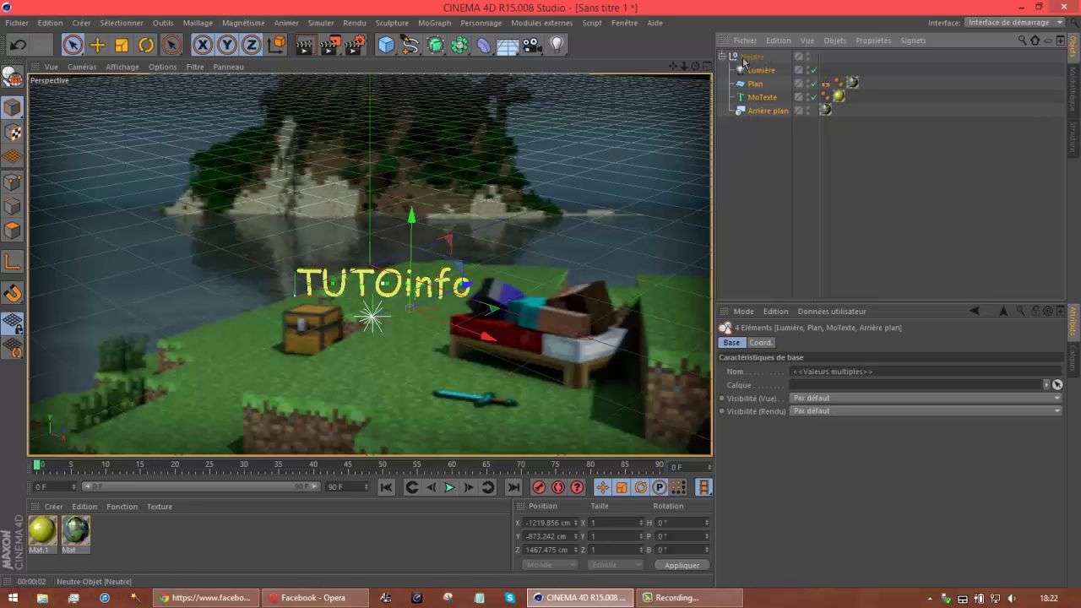
click(722, 57)
Step: Rename the null object as bse
double_click(751, 56)
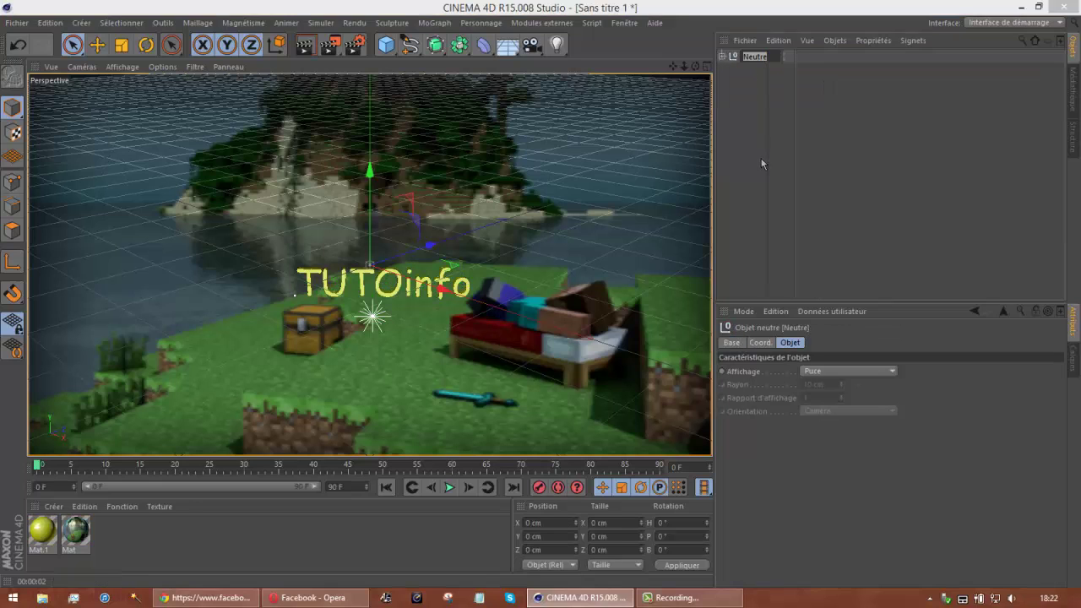
text(bse)
key(Return)
click(746, 130)
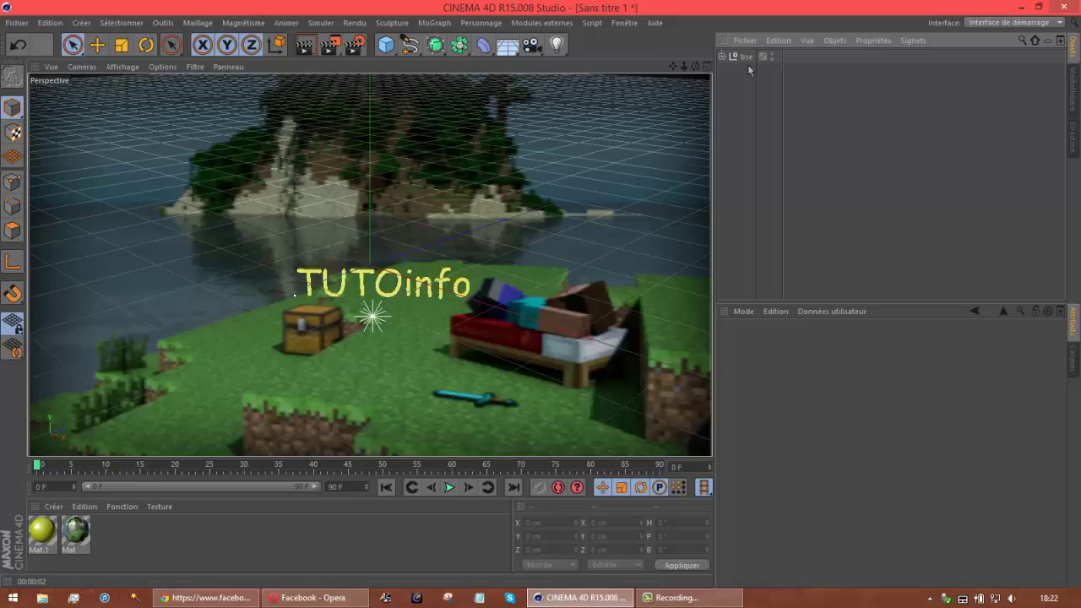
click(746, 59)
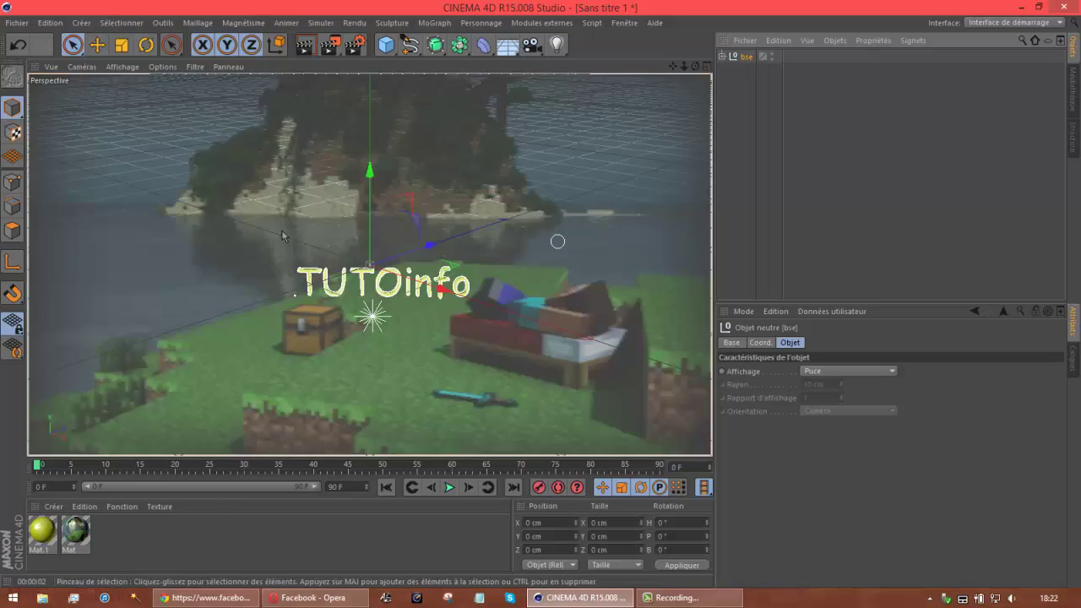
click(741, 92)
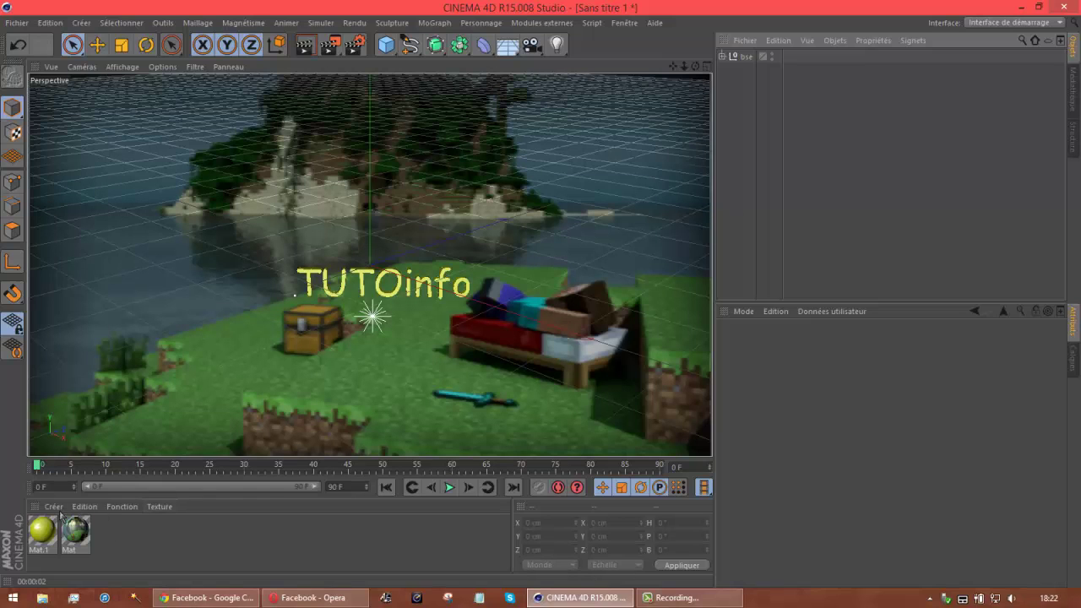
Step: Create a PyroCluster material
click(84, 506)
click(54, 506)
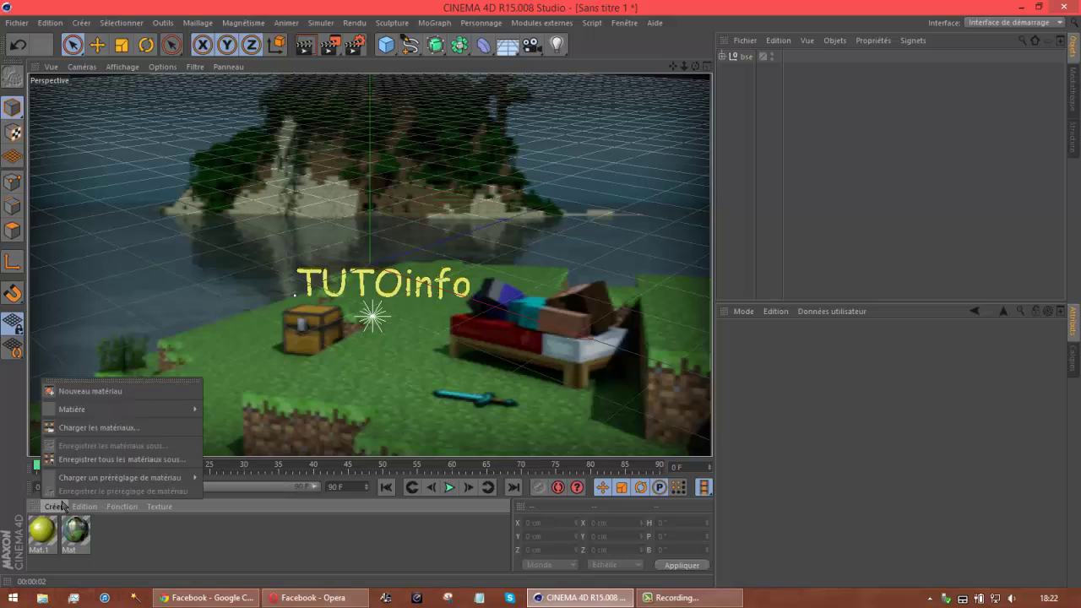
mouse_move(169, 409)
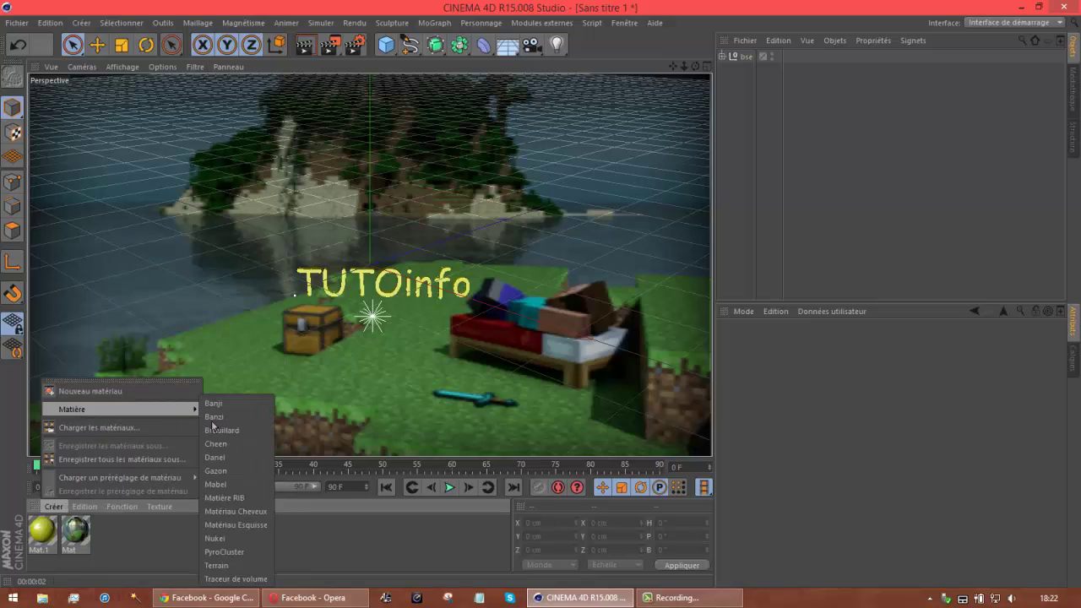
click(239, 553)
Step: Create a Traceur de volume material alongside the PyroCluster material
click(53, 505)
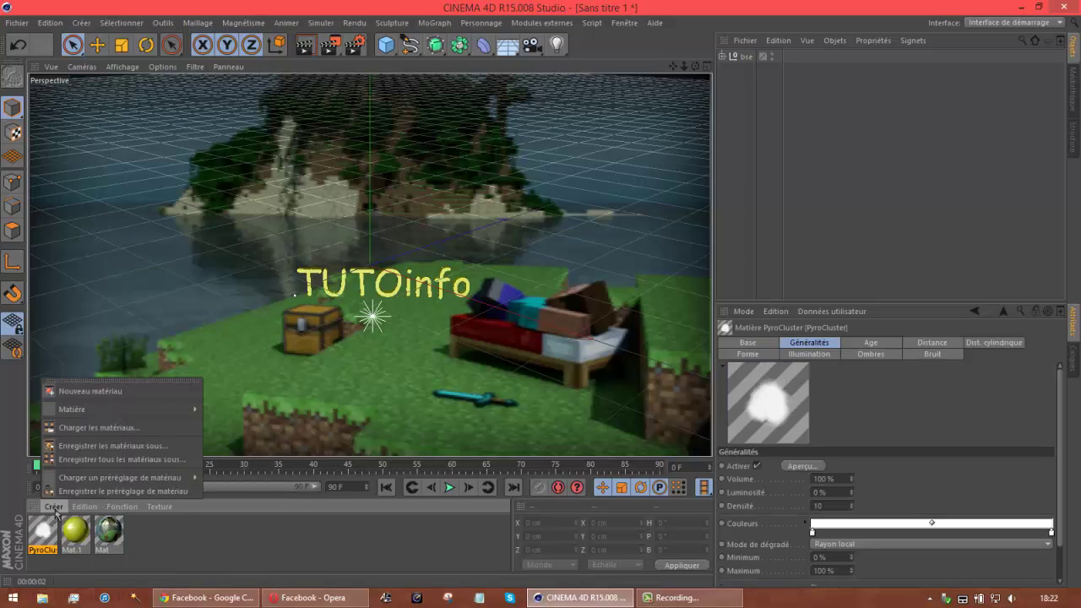
click(84, 505)
click(53, 506)
mouse_move(84, 409)
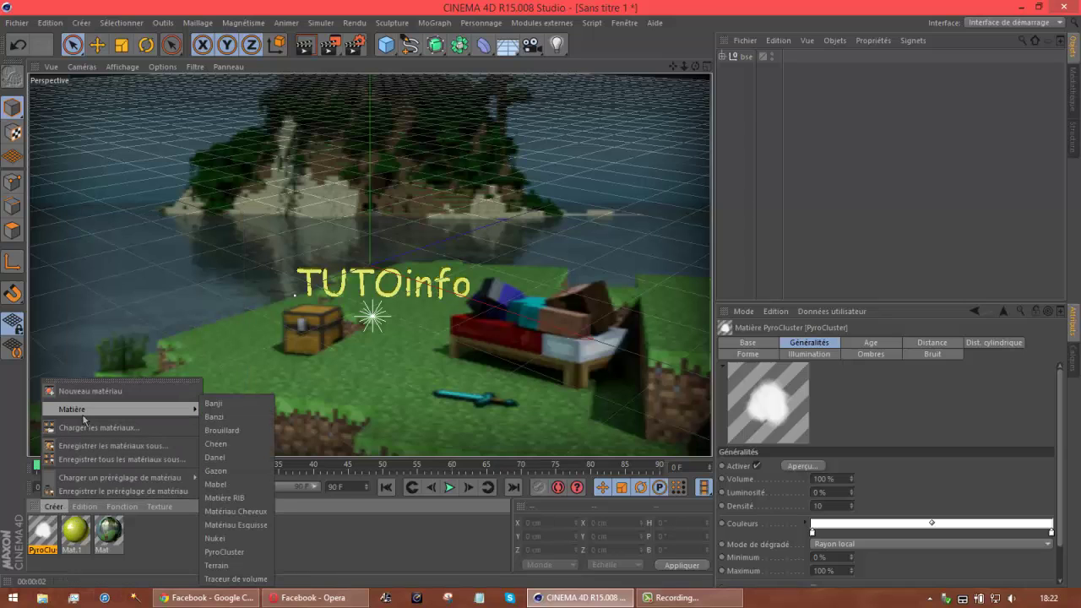
click(236, 578)
click(198, 554)
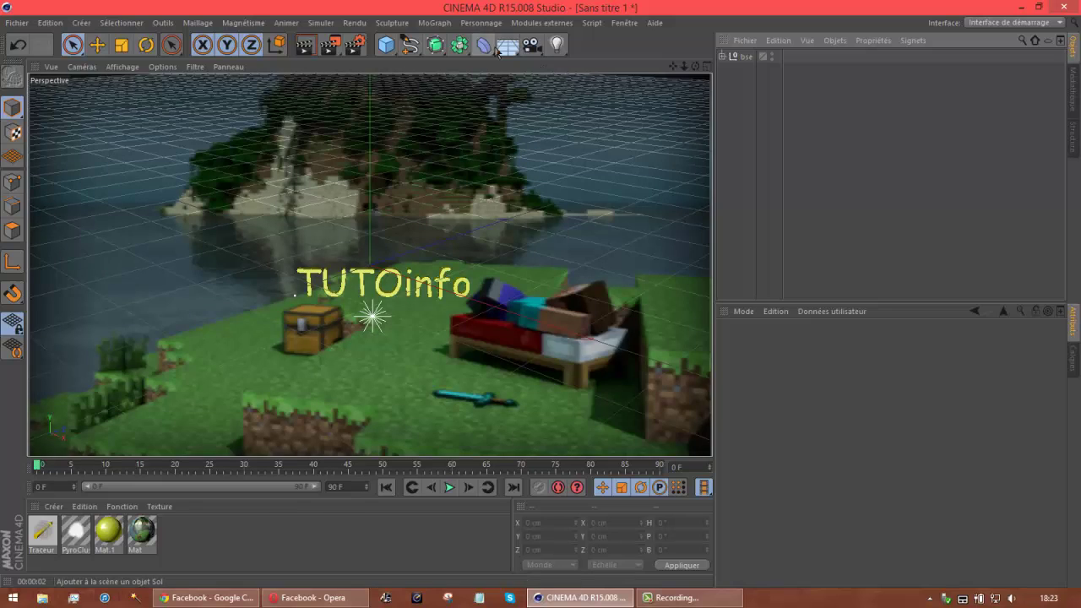
Step: Add an Environnement object to the scene
click(515, 49)
click(555, 111)
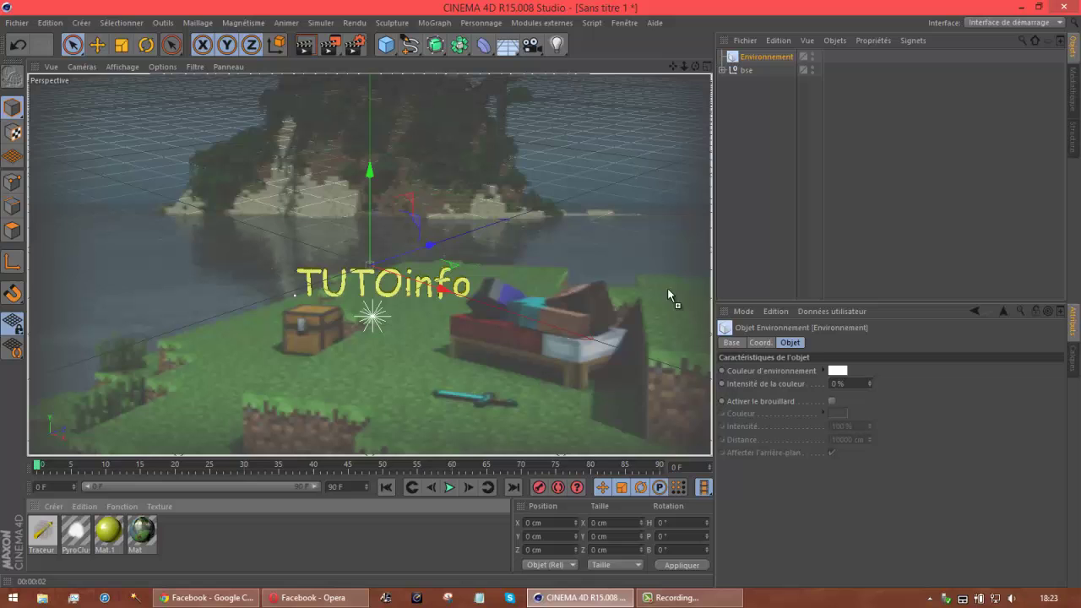
Step: Apply the Traceur de volume material to the Environnement object and add a particle emitter (Emetteur) to the scene
drag(667, 288, 739, 57)
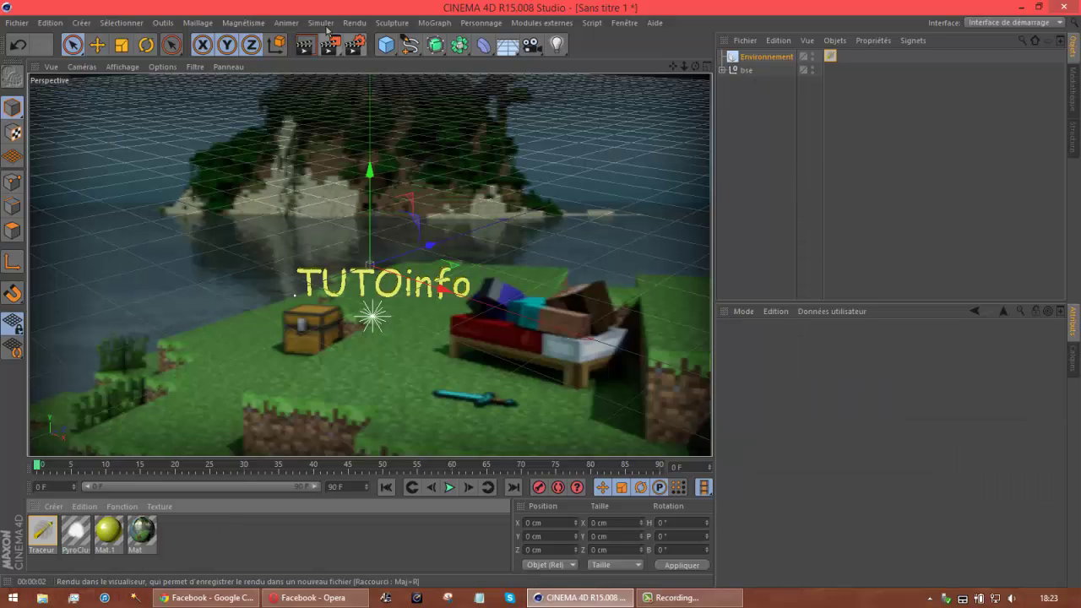
click(323, 24)
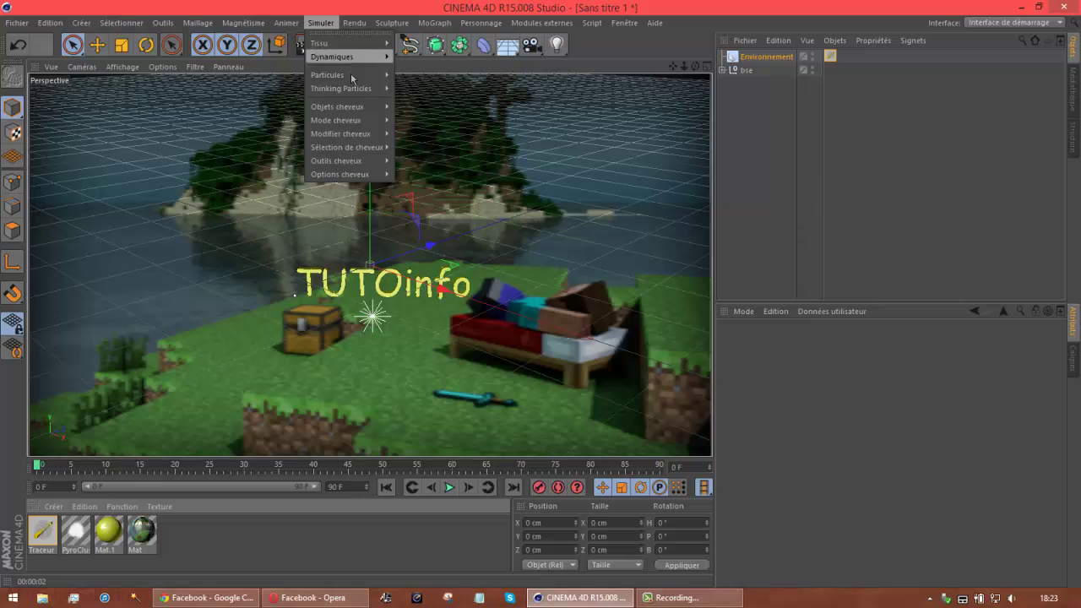
mouse_move(353, 79)
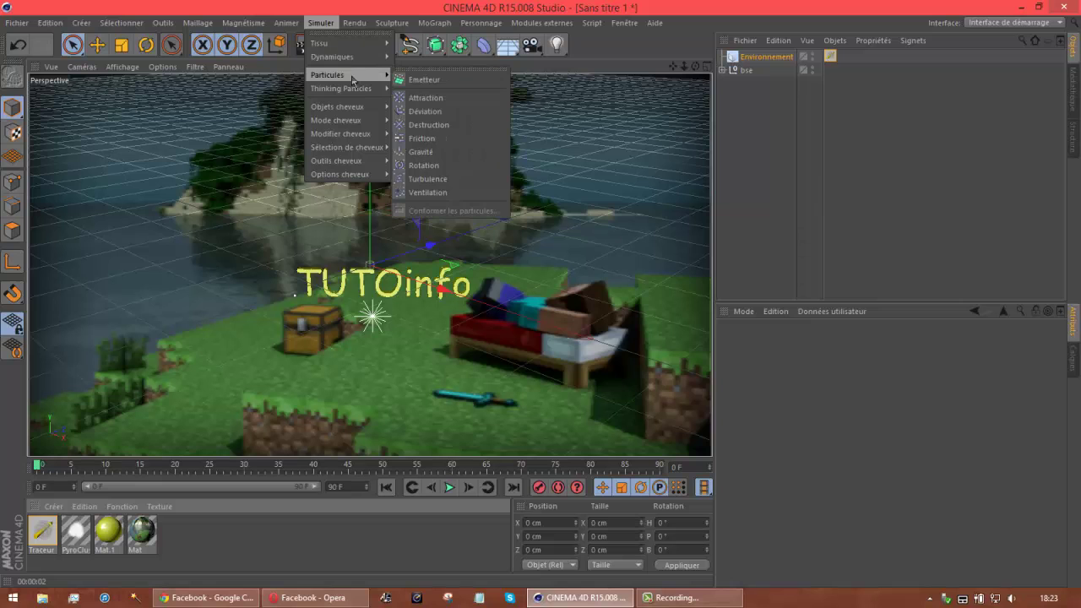
click(420, 80)
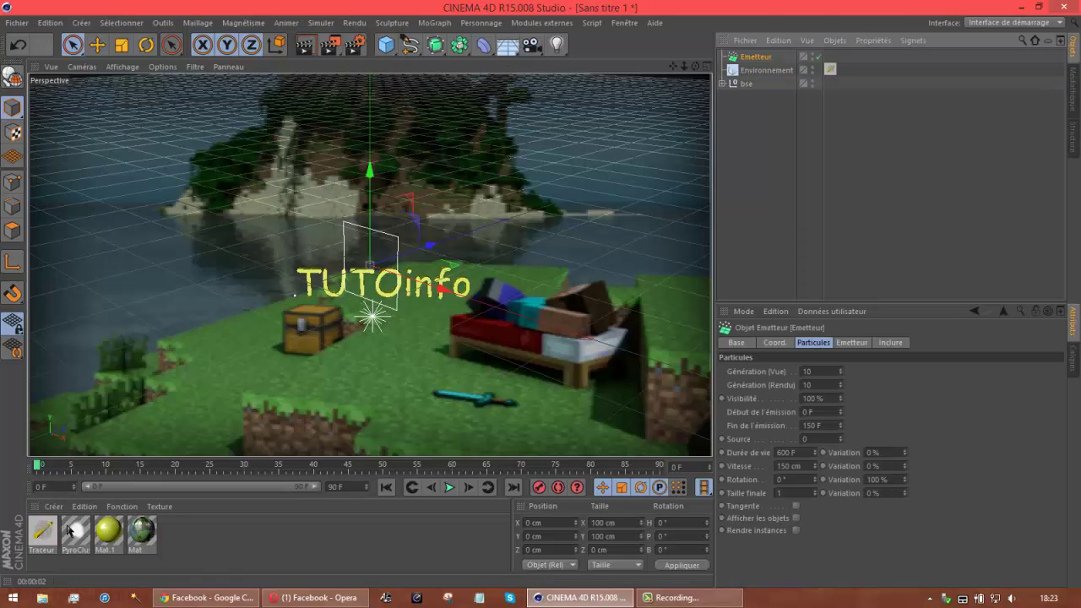
Step: Convert the PyroCluster material to the Fumée preset and set its density to 30
click(73, 529)
double_click(74, 530)
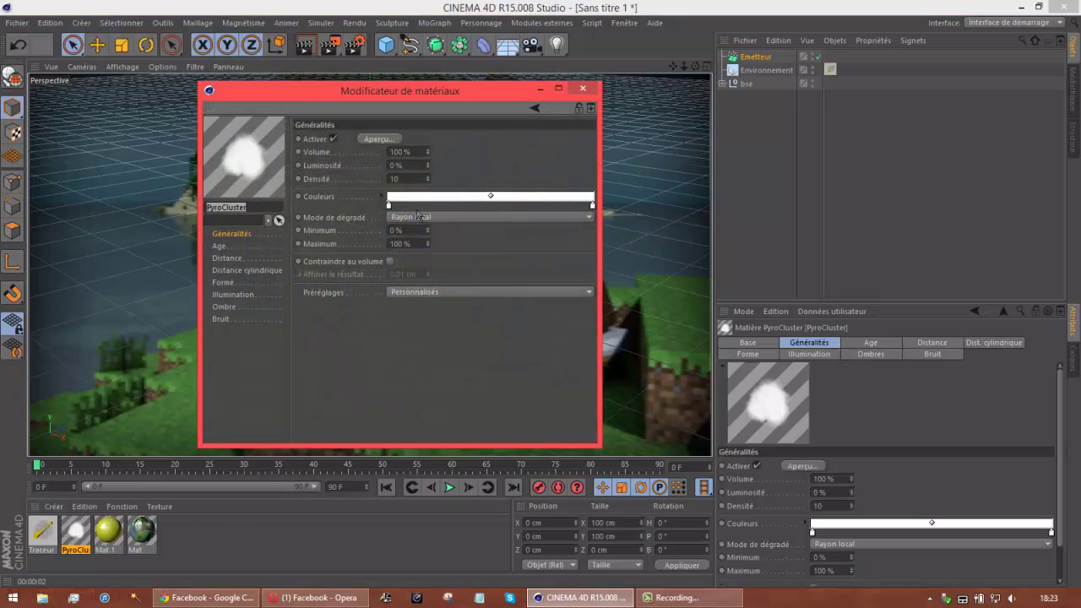
click(428, 292)
click(427, 375)
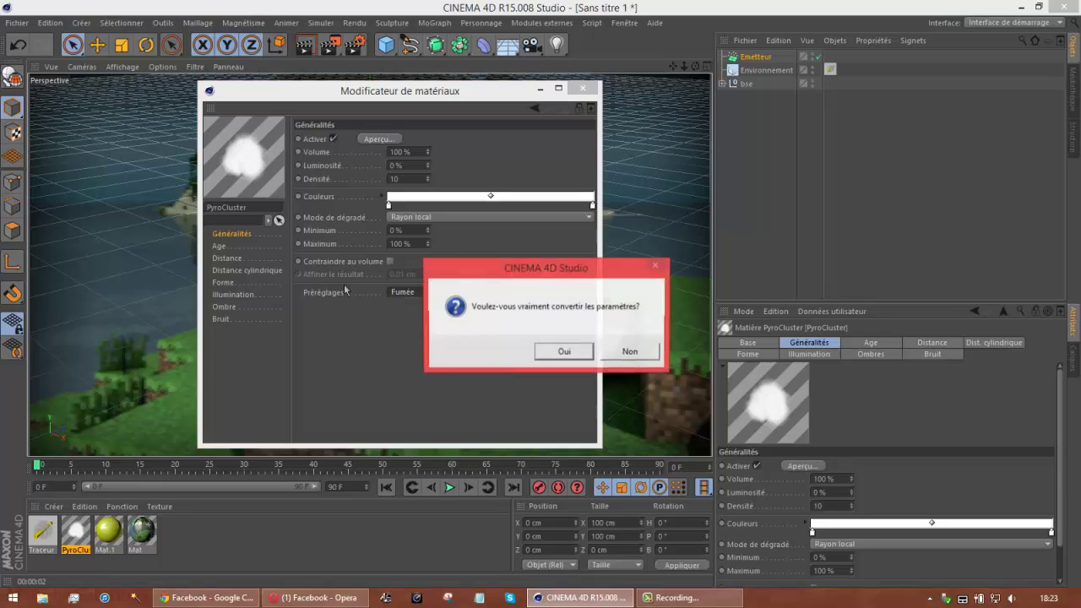
click(552, 355)
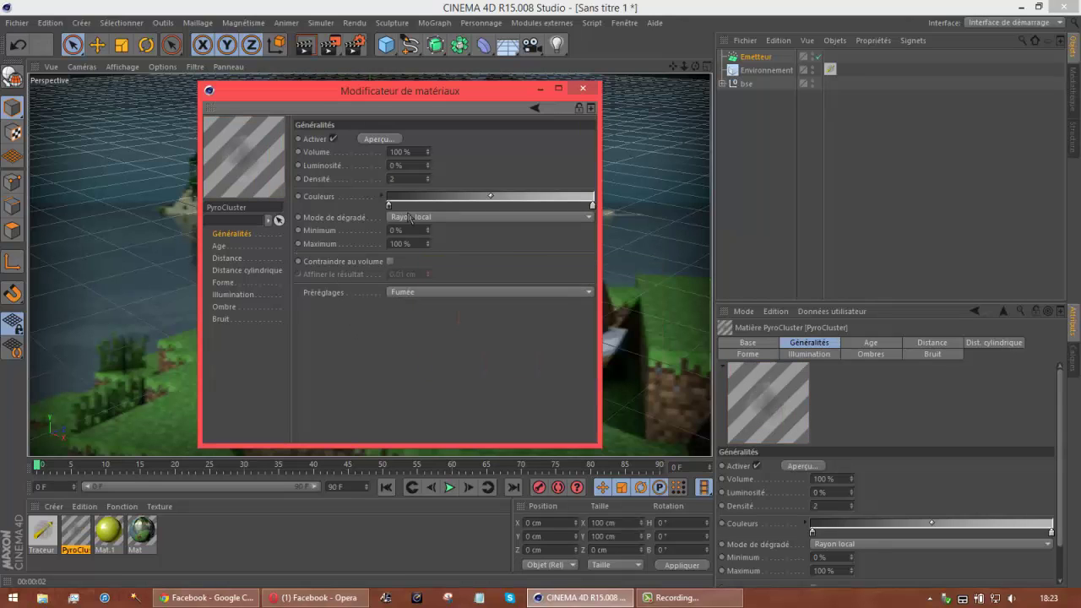
click(407, 178)
text(30)
key(Return)
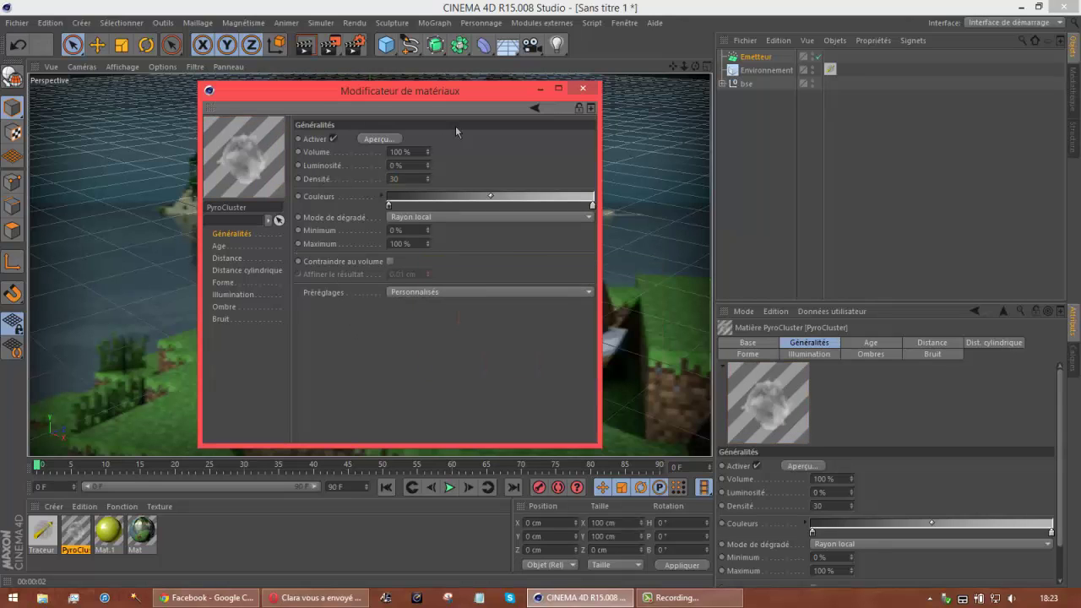
click(582, 91)
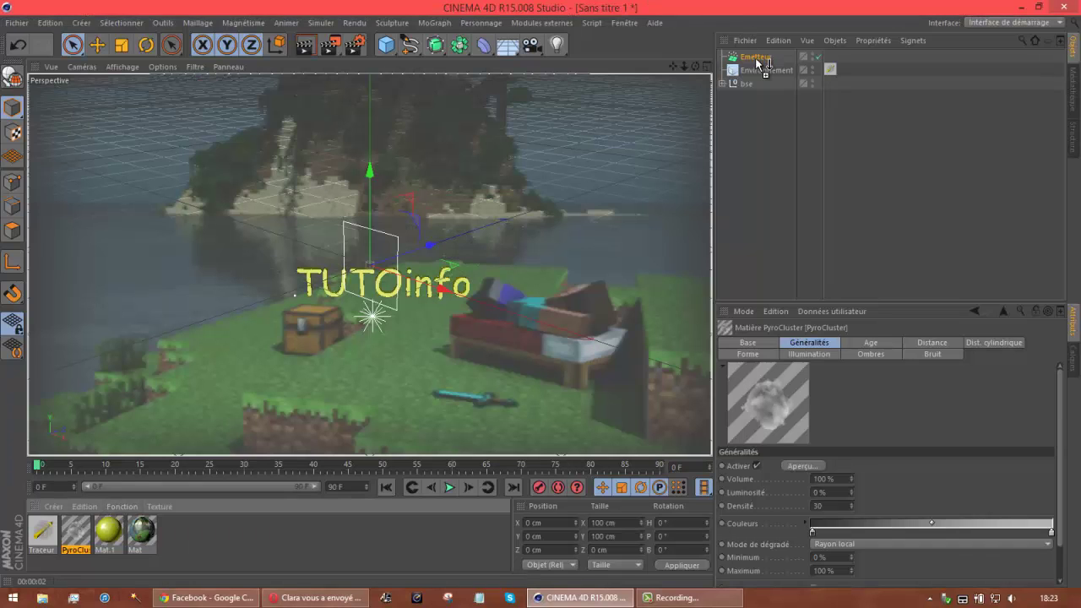
Step: Apply the PyroCluster material to the Emetteur and move the emitter left of the text, to about X -231 cm, Z -214 cm
click(756, 57)
click(779, 128)
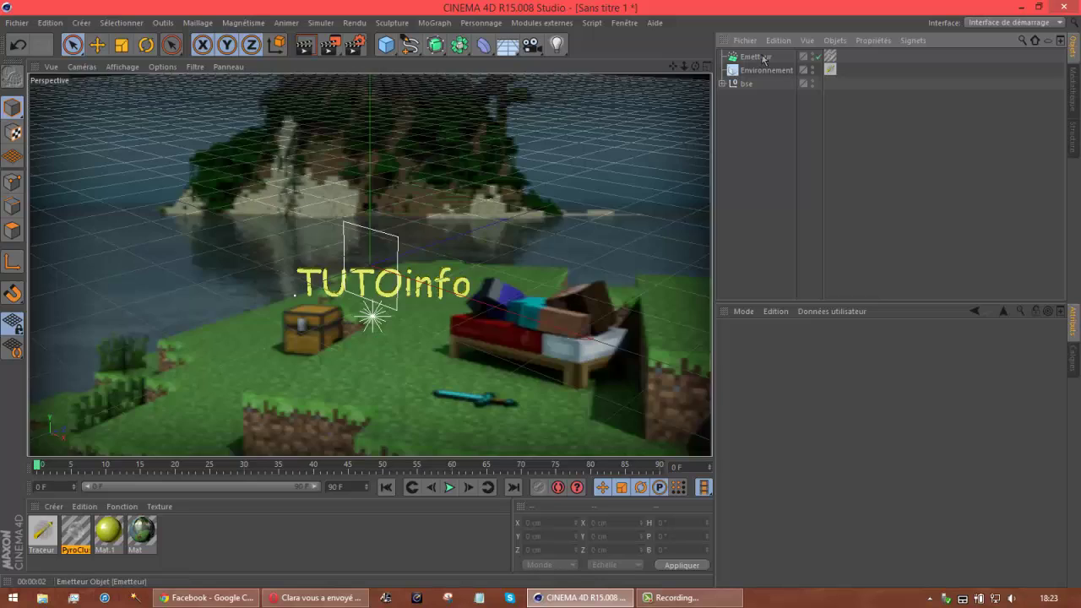
click(443, 239)
drag(443, 239, 199, 288)
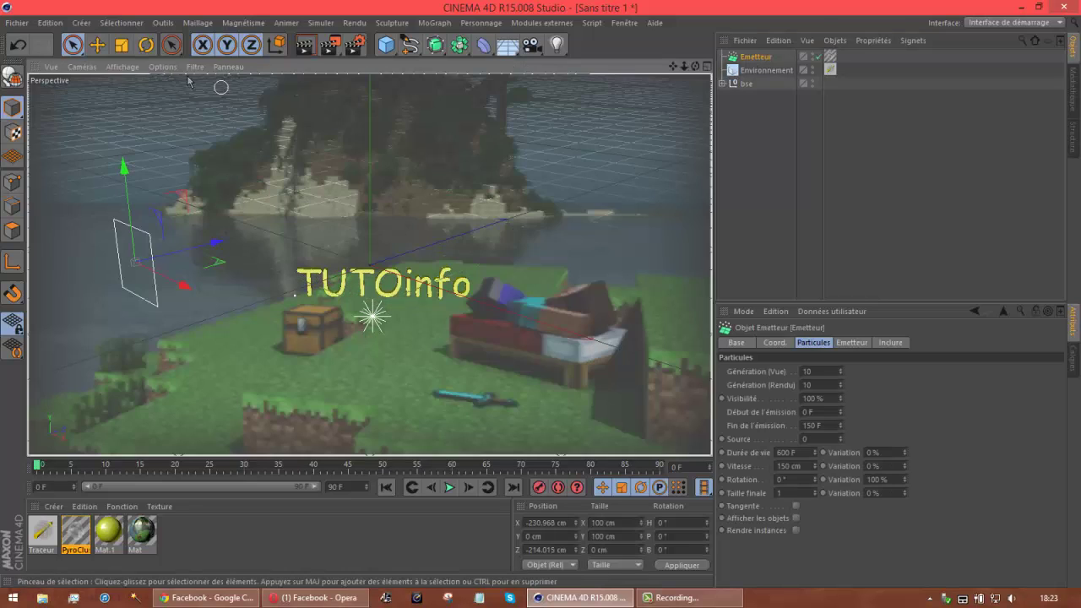
Step: Rotate the emitter's heading to about -44.5° and shift it back to about X -293 cm, Z -153 cm
click(154, 48)
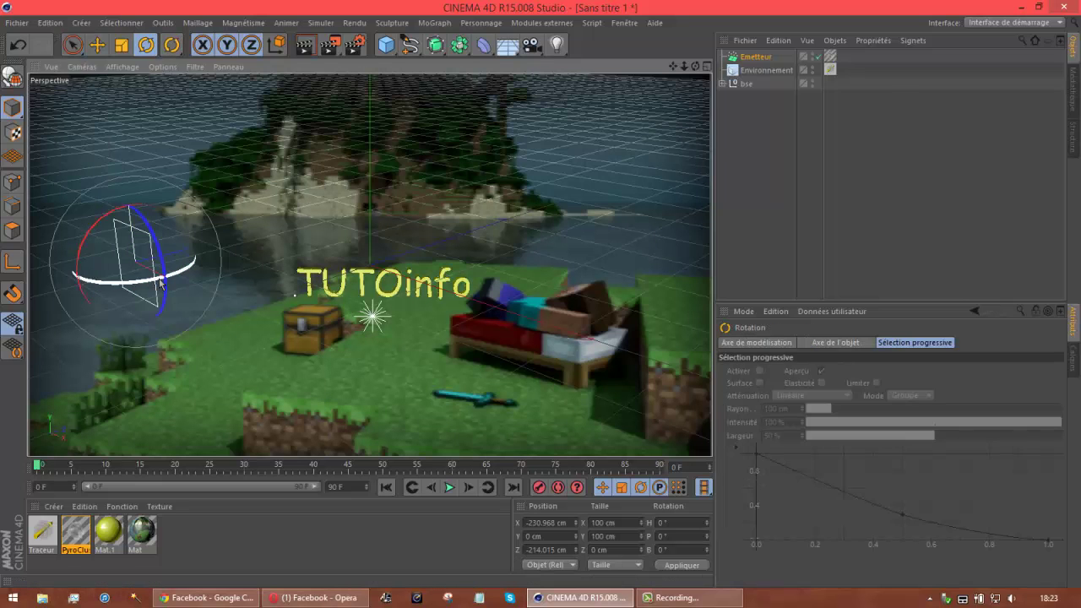
drag(161, 283, 128, 276)
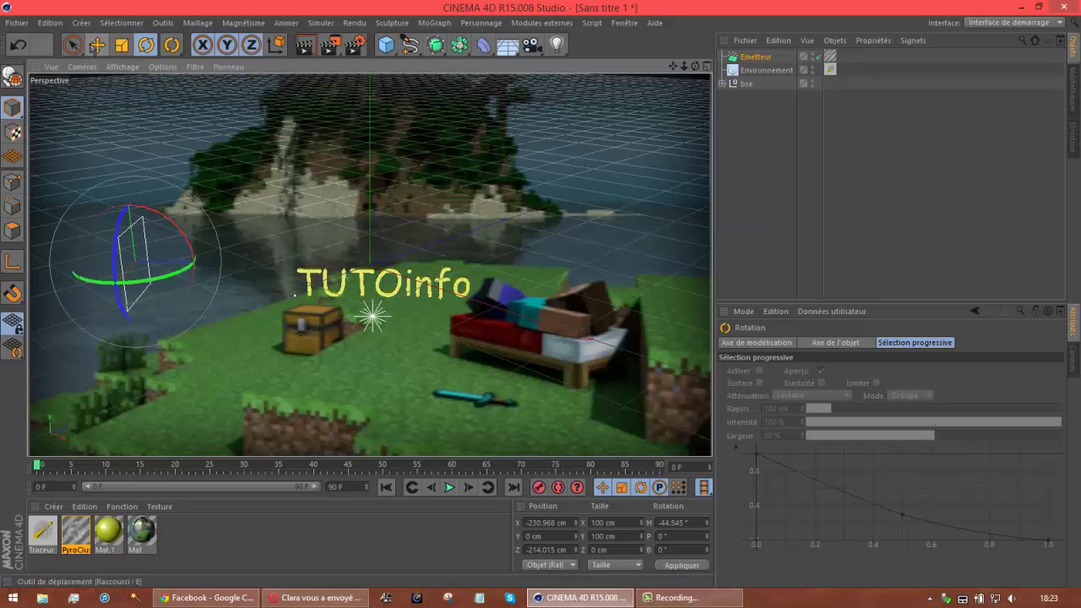
click(73, 45)
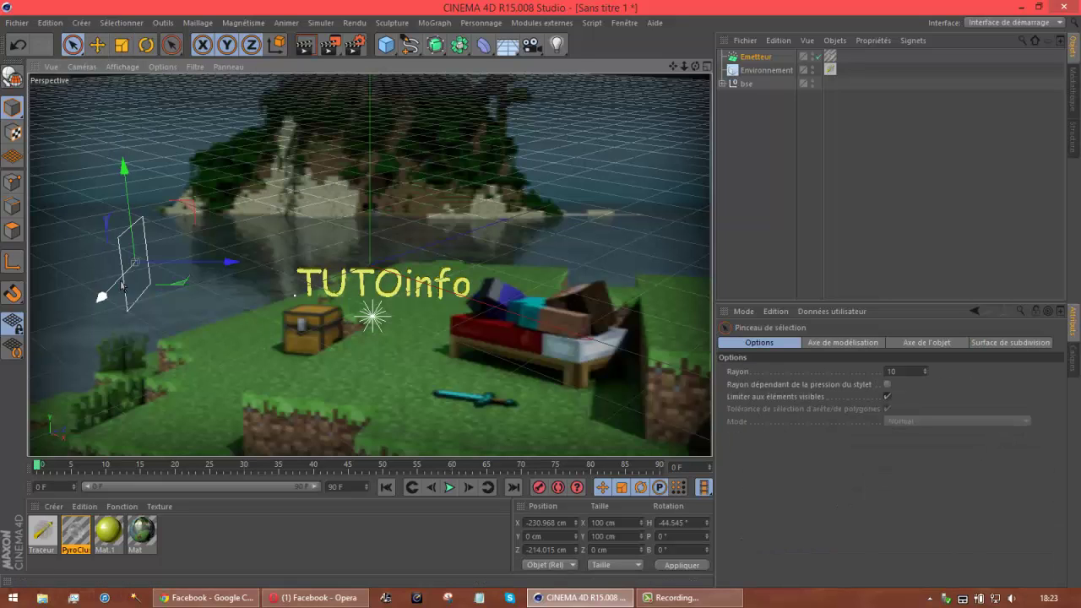
drag(101, 295, 136, 259)
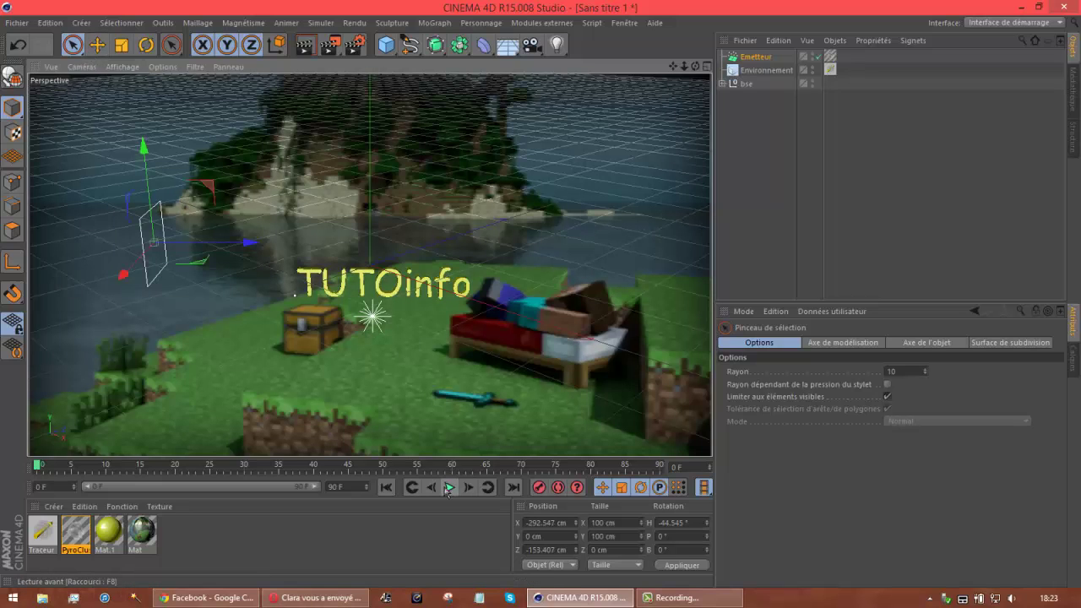
Step: Play the particle animation up to frame 60 and render the active view to check the smoke
click(449, 487)
click(447, 490)
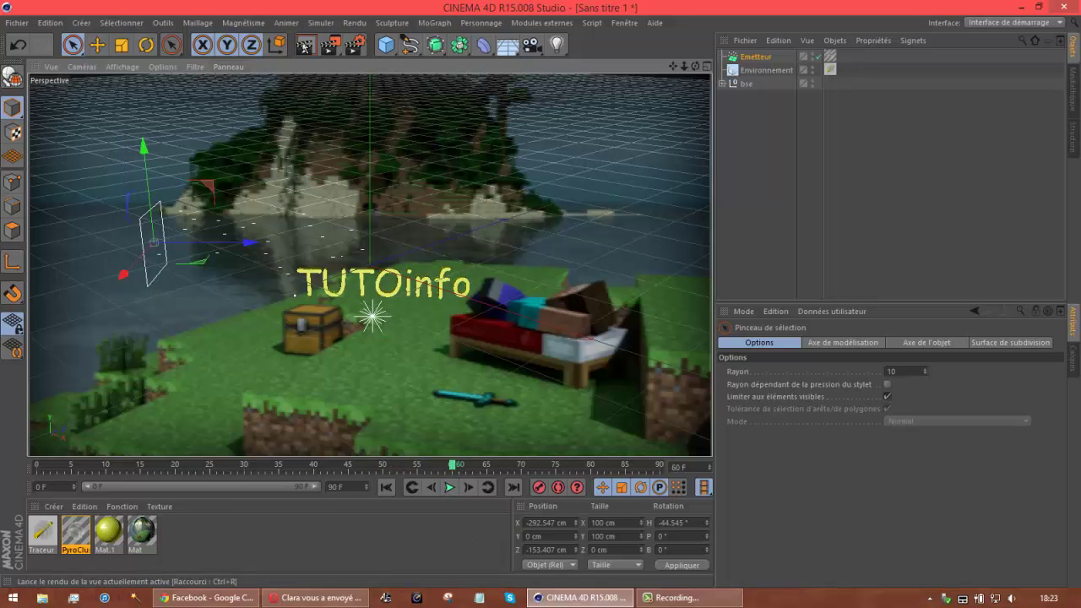
click(305, 45)
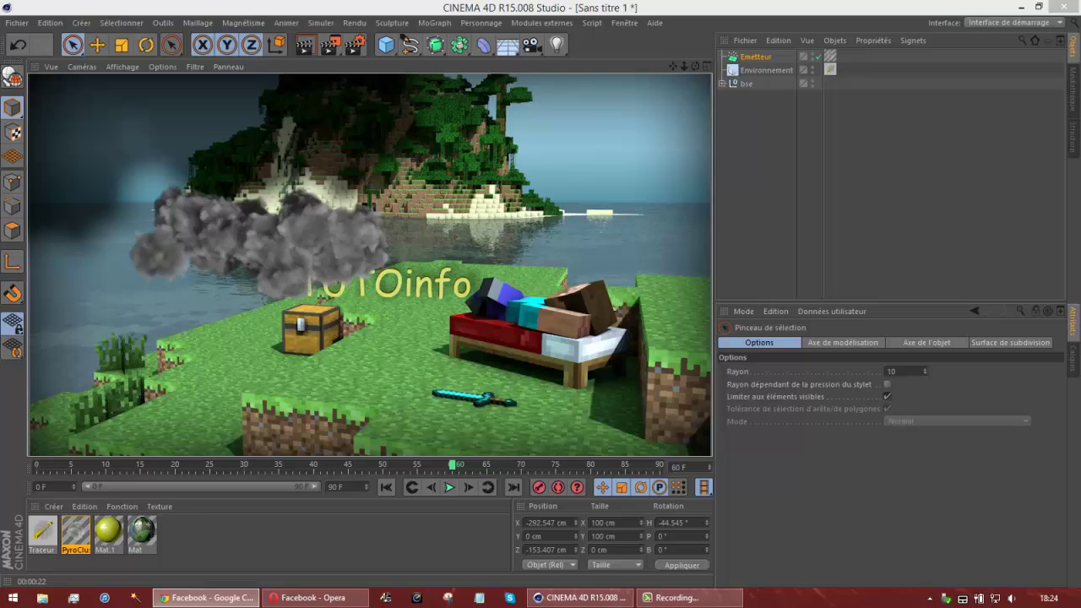
key(alt+F4)
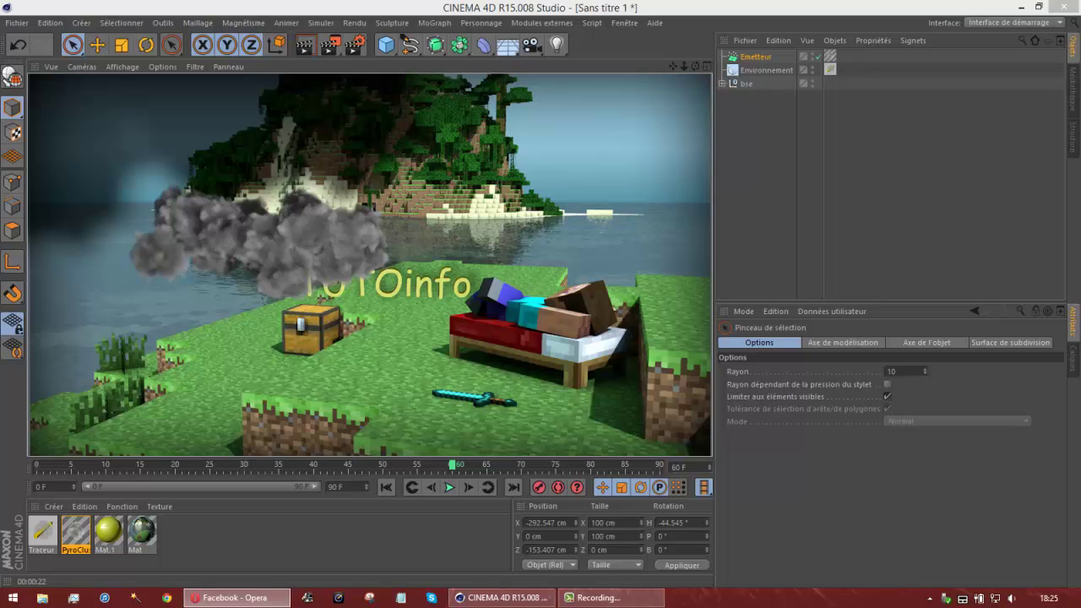
click(545, 10)
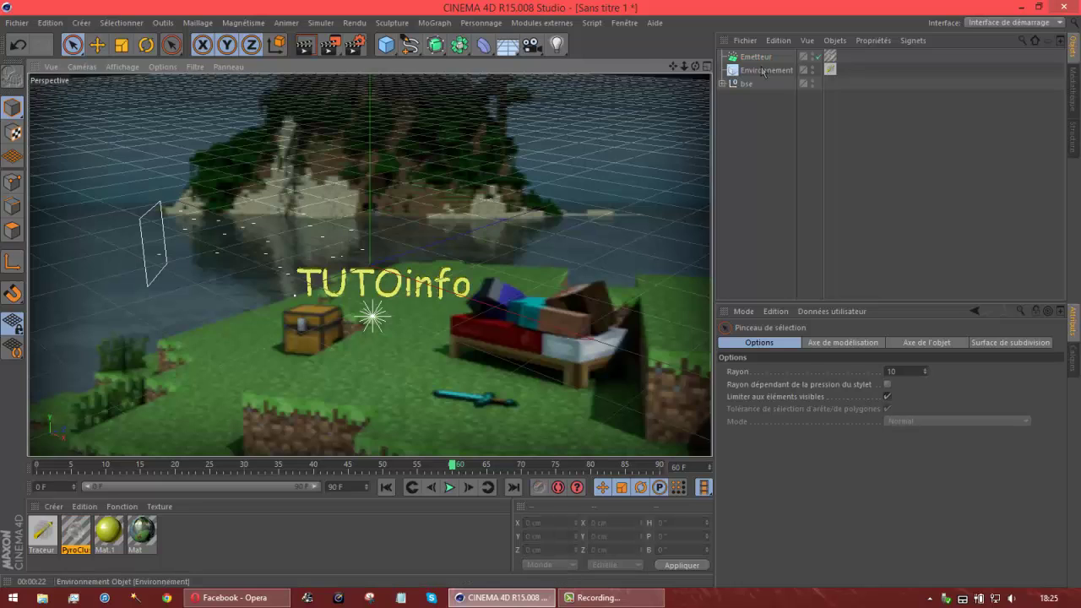
Step: Return the timeline to frame 0 and lower the emitter to about Y -43 cm
click(756, 57)
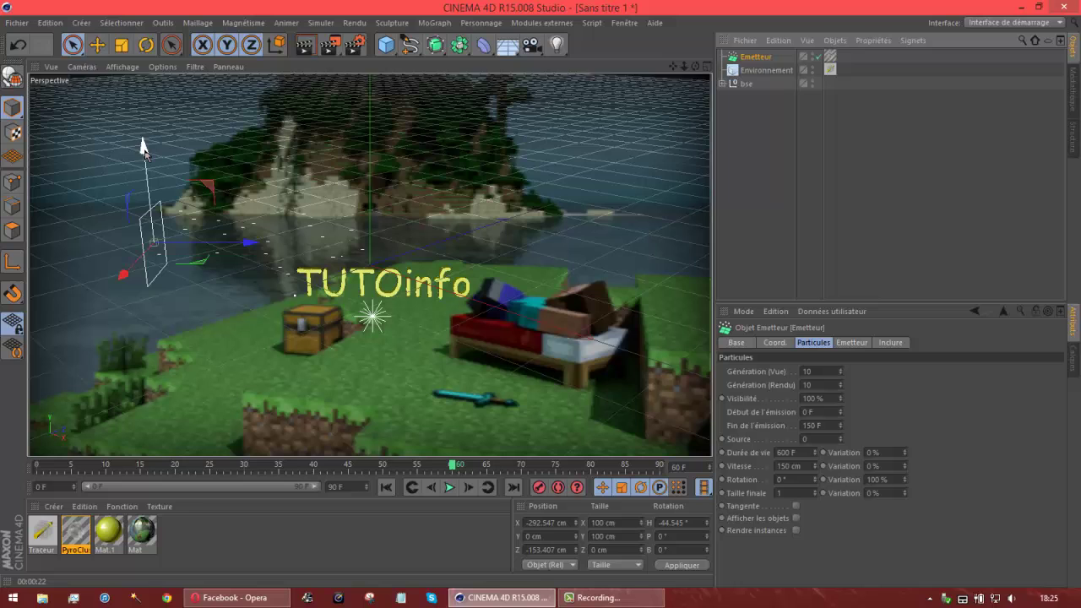
drag(143, 149, 142, 103)
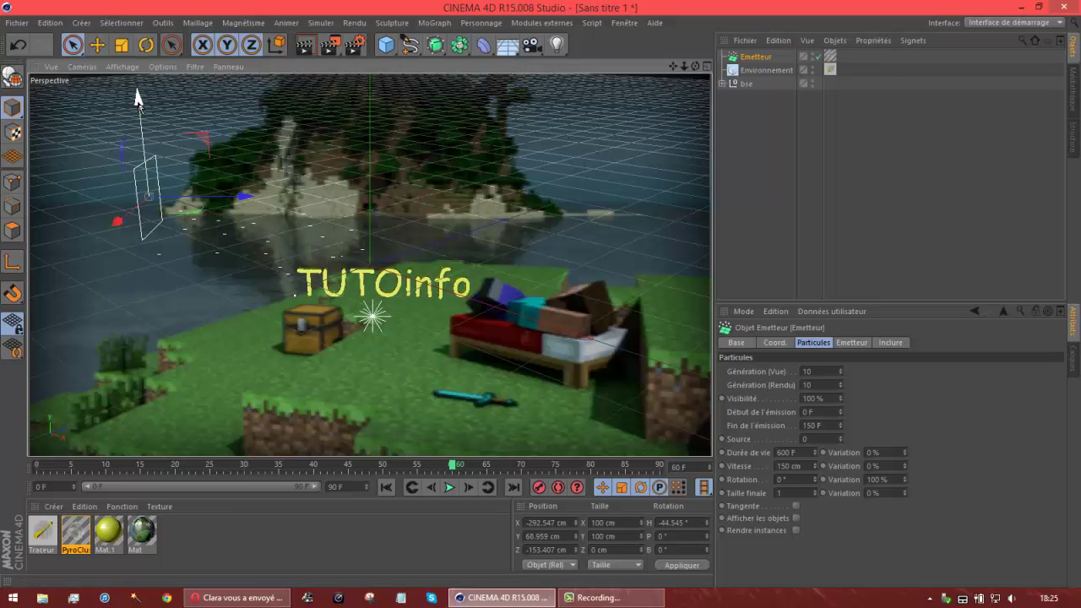
drag(137, 97, 147, 196)
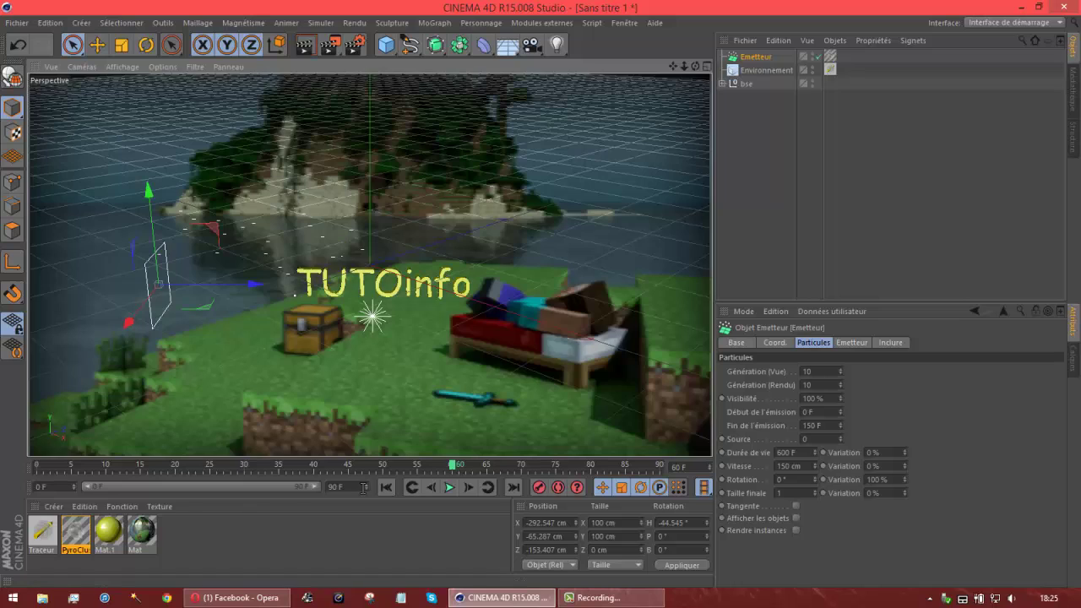
click(38, 465)
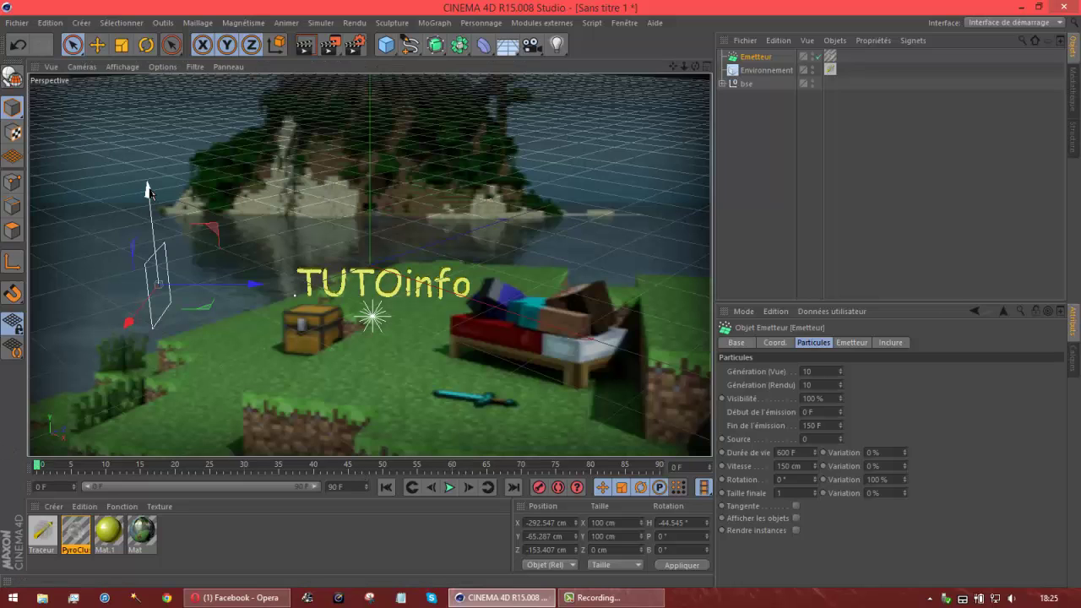
drag(148, 190, 149, 179)
Step: Rotate the emitter to a 90° pitch so it lies flat and move it beyond the bed, to about X 211 cm, Z 358 cm
key(r)
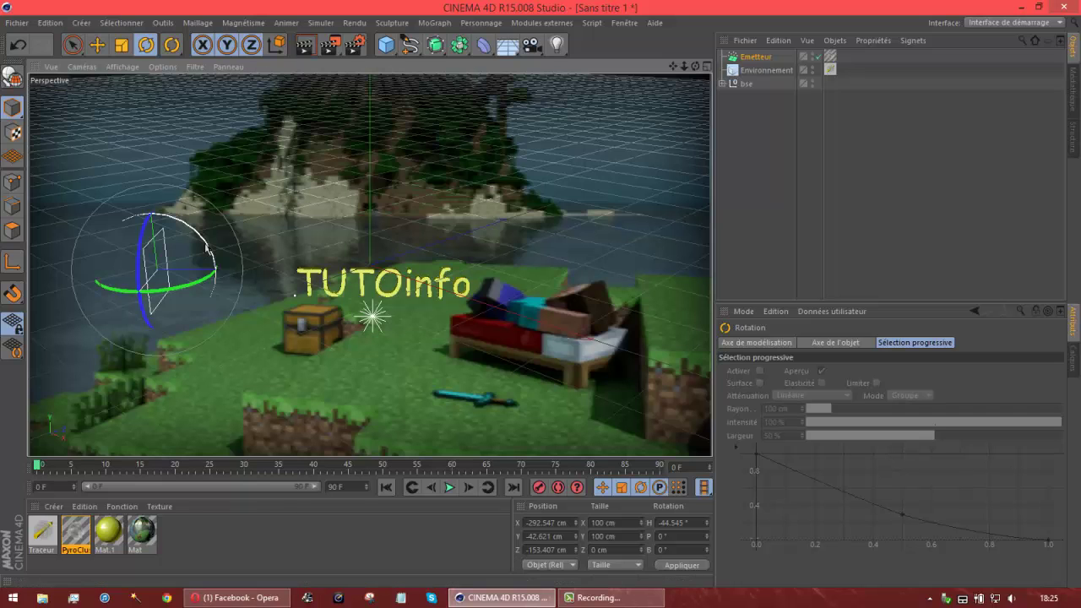
drag(206, 245, 94, 187)
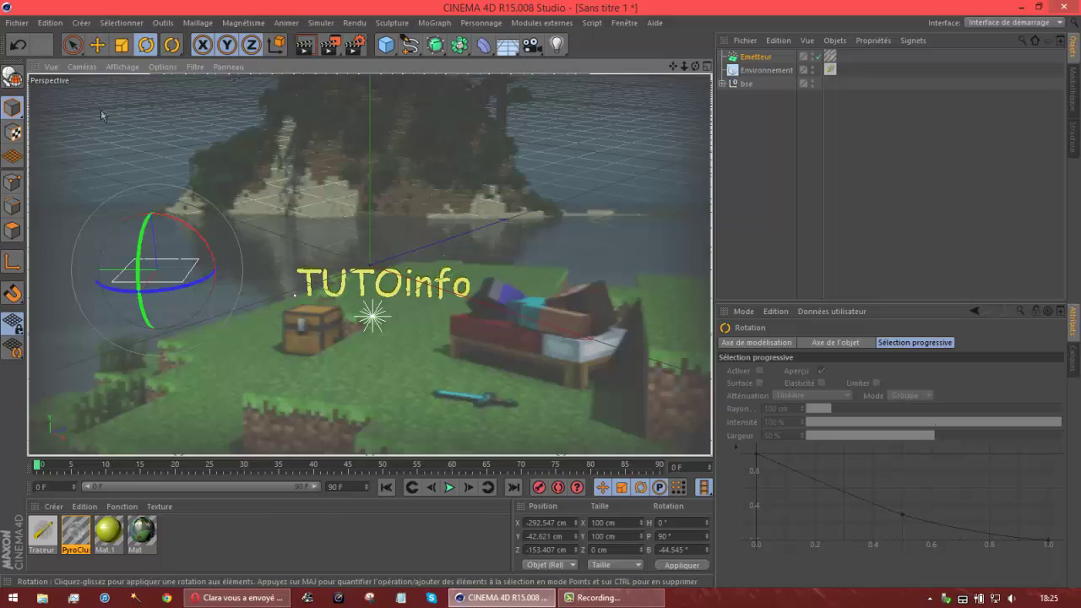
click(65, 52)
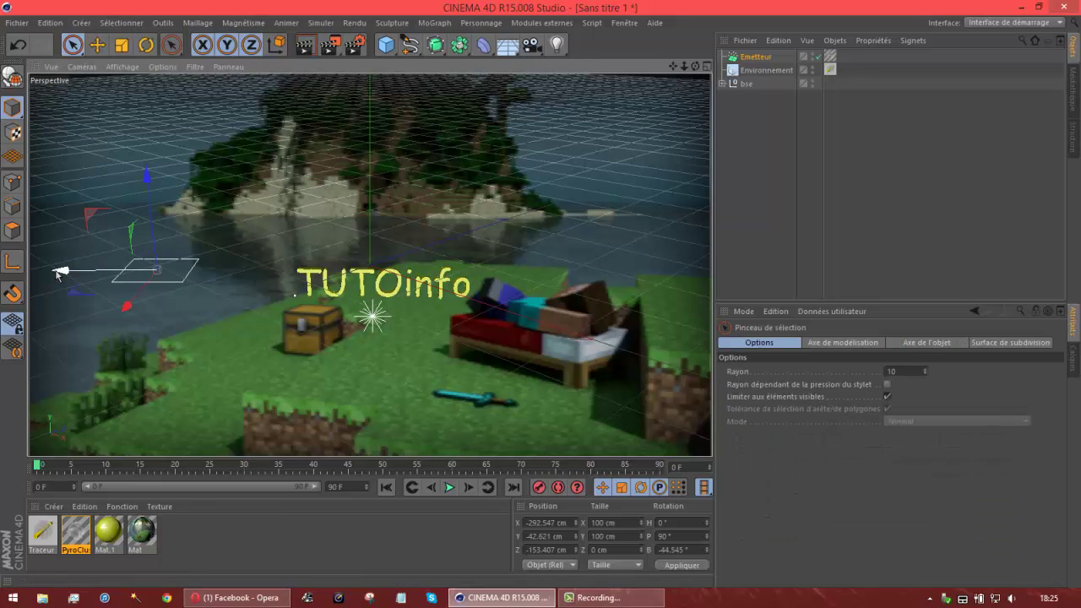
drag(57, 273, 542, 304)
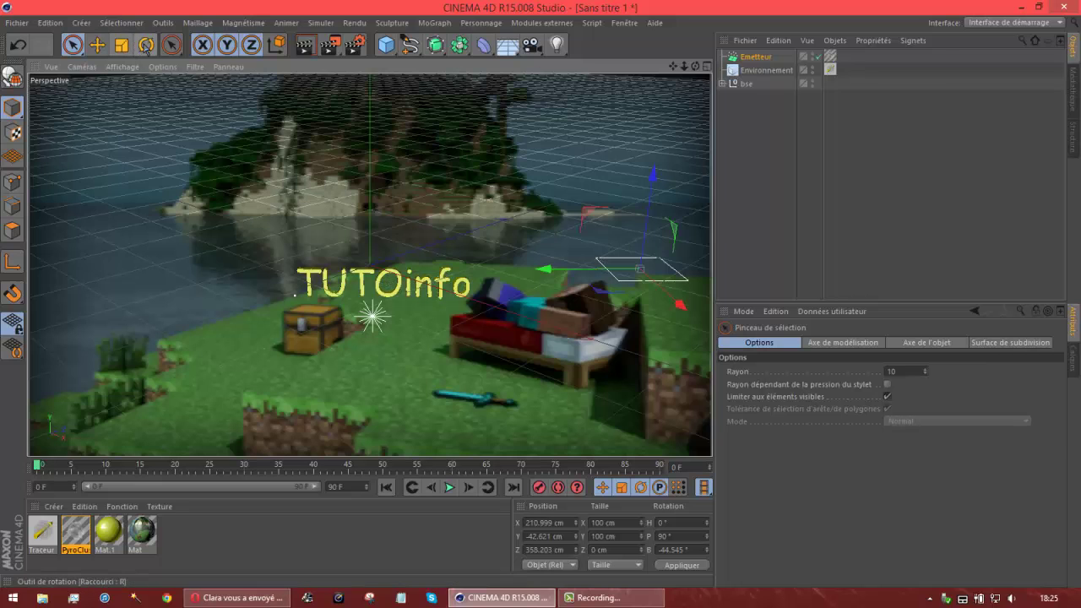
Step: Tilt the emitter to about 82° pitch and move it just below the sword, to about X -214, Y -564, Z 484 cm
click(146, 44)
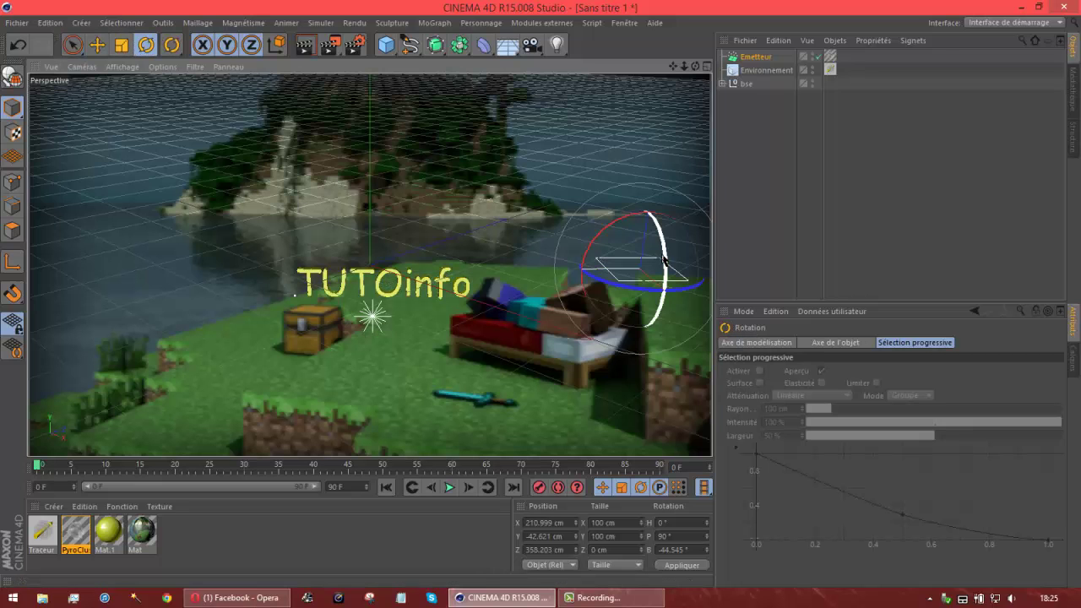
drag(661, 255, 667, 242)
click(74, 46)
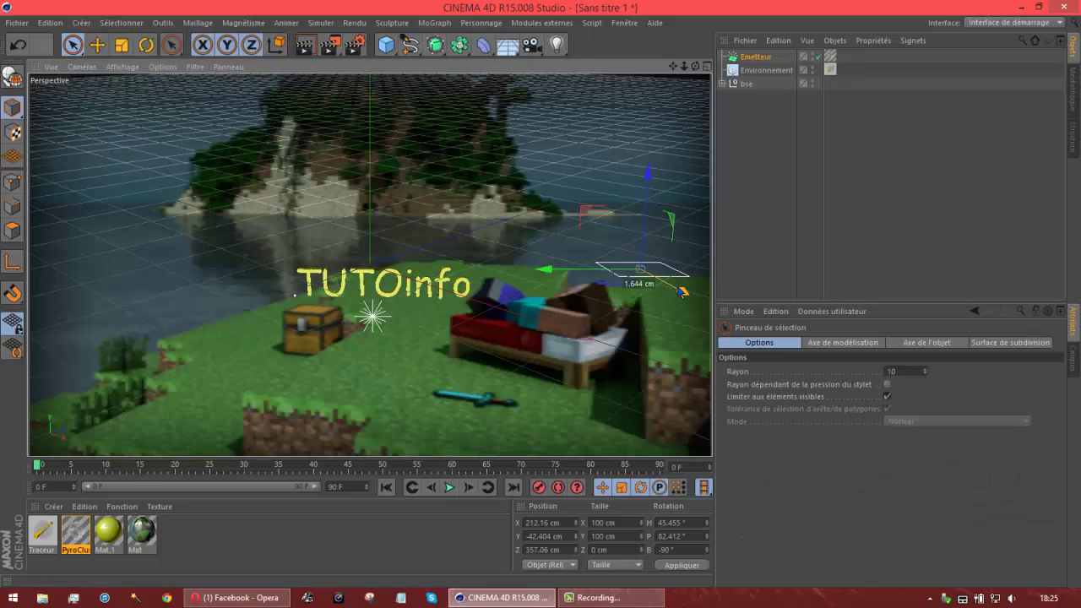
drag(639, 269, 388, 234)
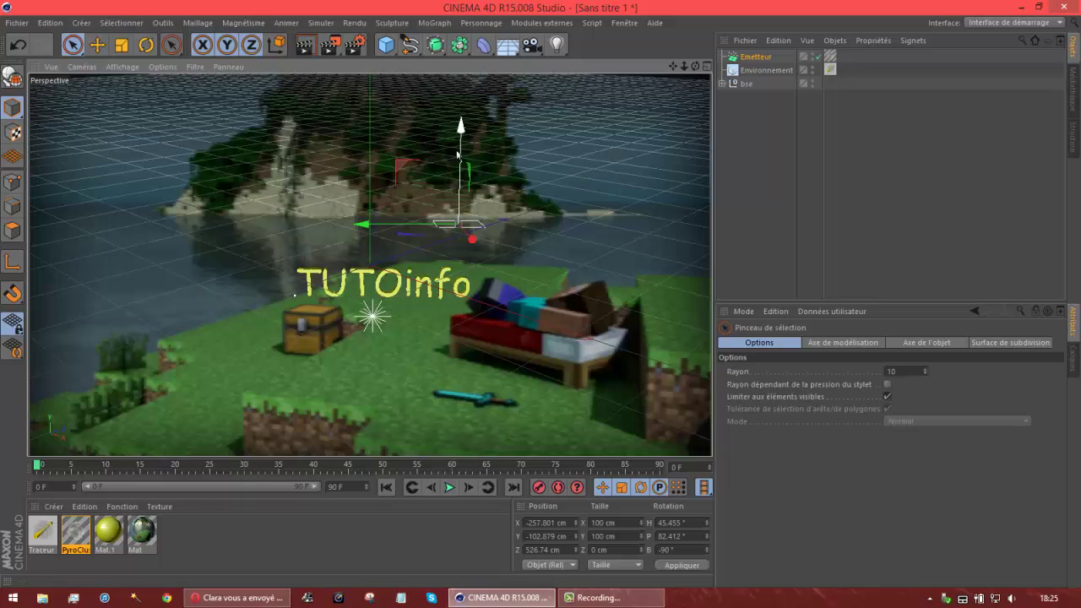
drag(461, 145, 443, 351)
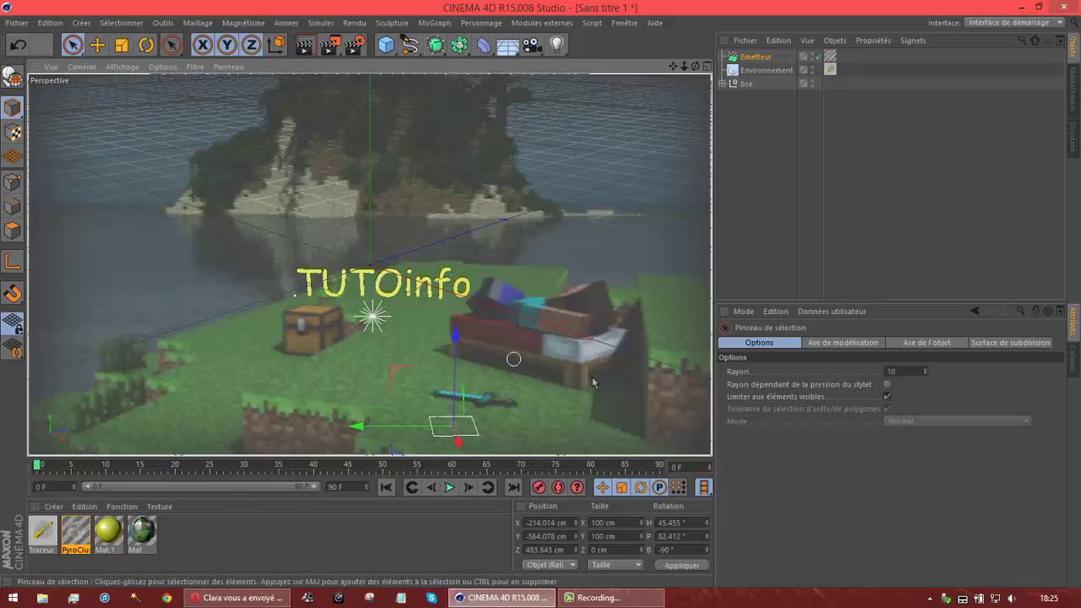
Step: Play the animation up to frame 58 and render the view to check the rising smoke column
click(448, 489)
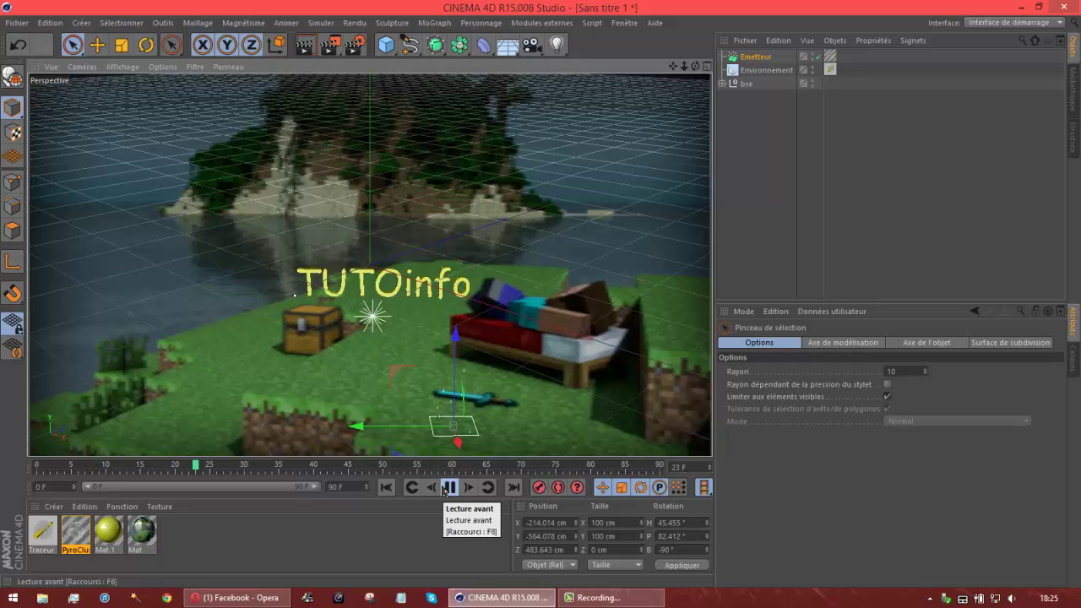
click(448, 489)
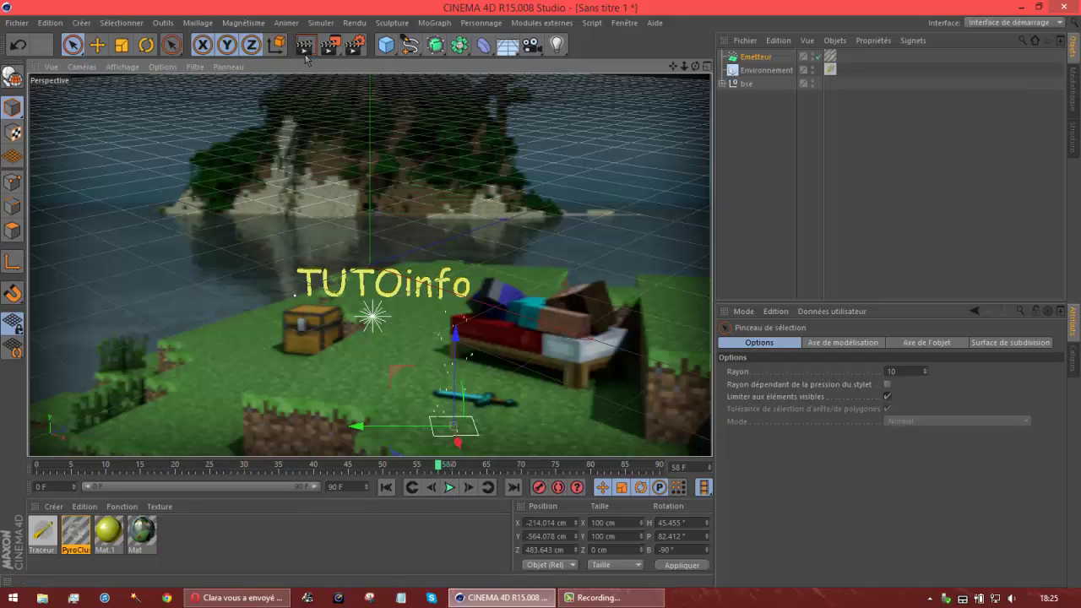
click(304, 44)
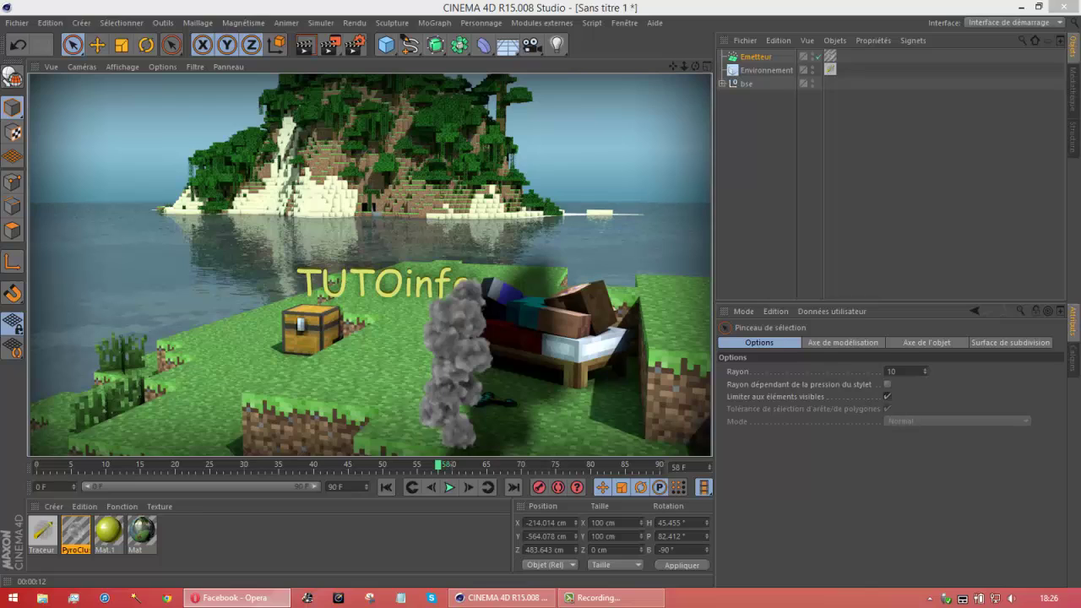
click(547, 12)
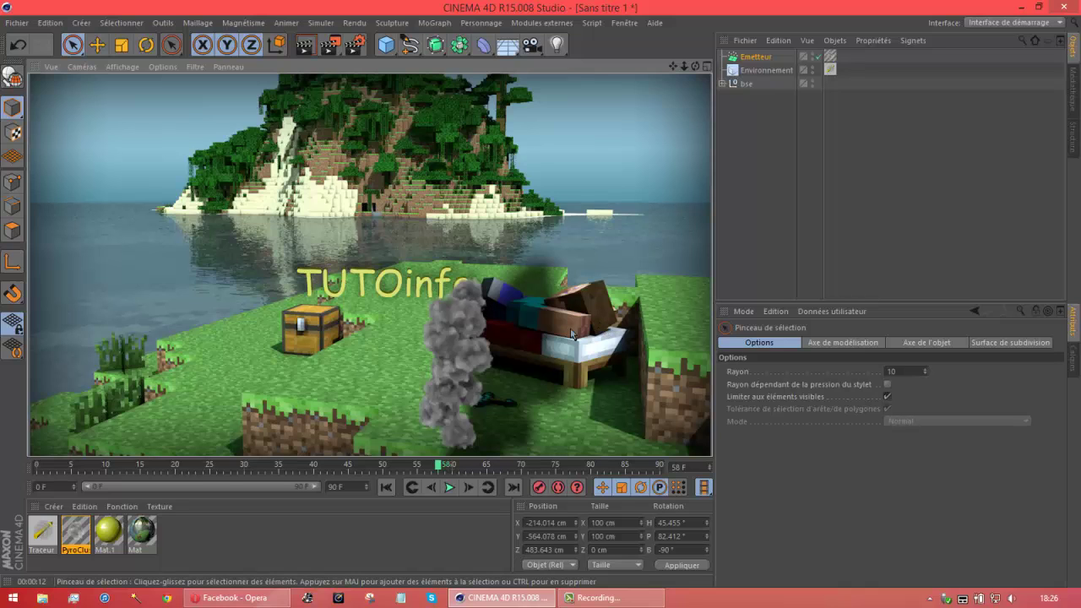
Step: Step the timeline back to frame 41 and render the view to check the smoke, then close the render preview
click(433, 487)
click(433, 487)
click(433, 487)
click(433, 487)
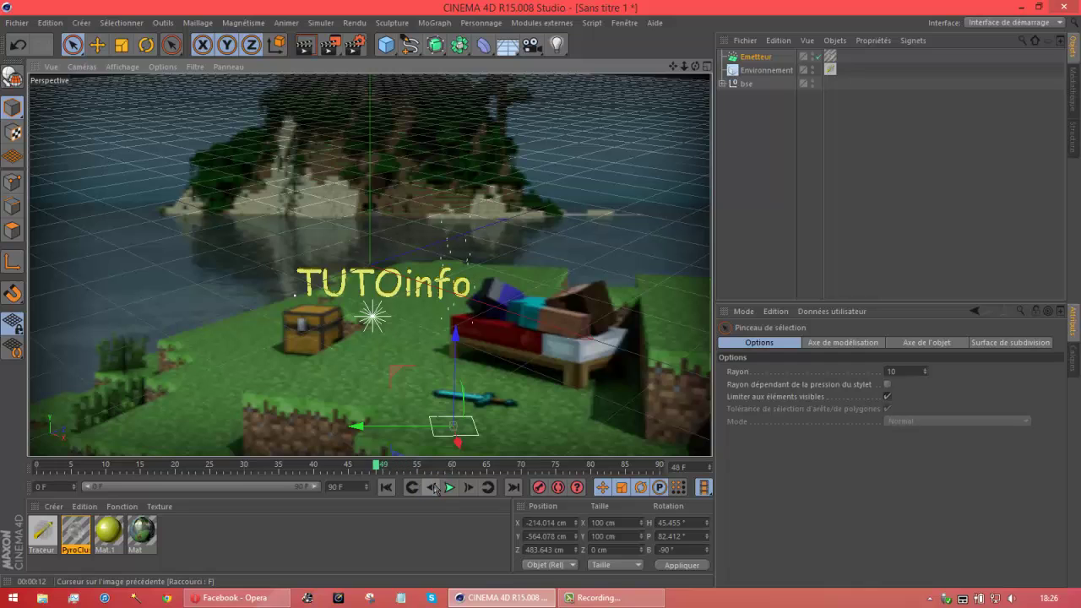
click(433, 487)
click(433, 487)
click(433, 487)
click(433, 487)
click(433, 487)
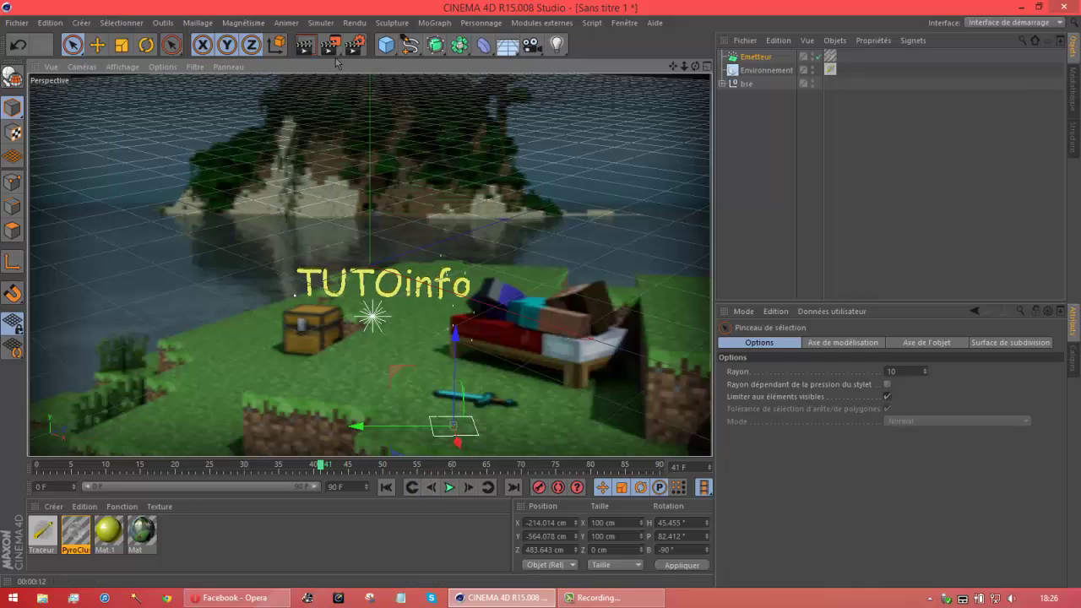
click(307, 48)
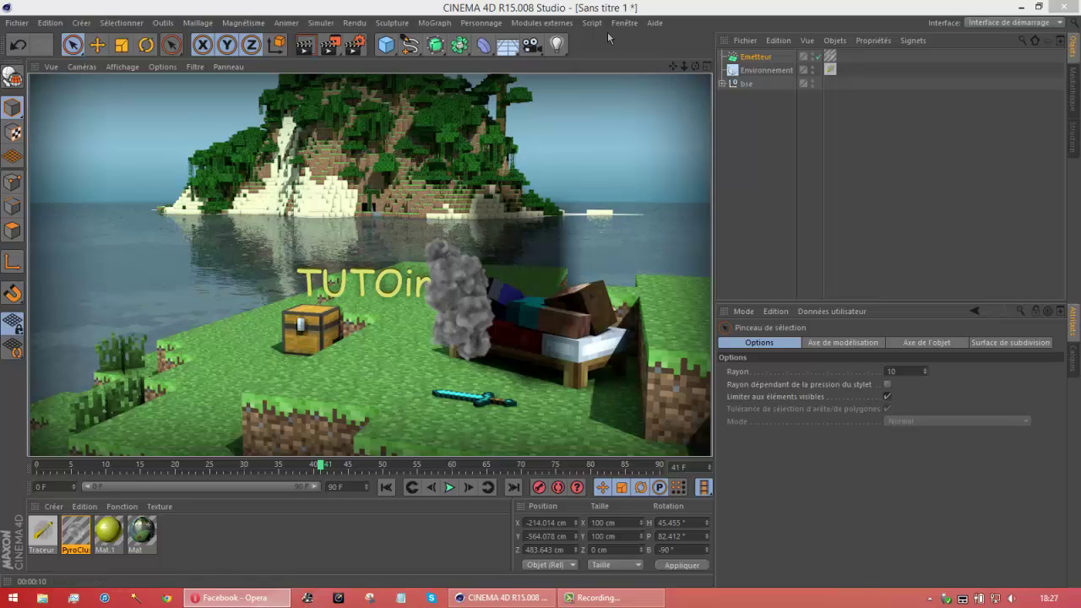
click(579, 298)
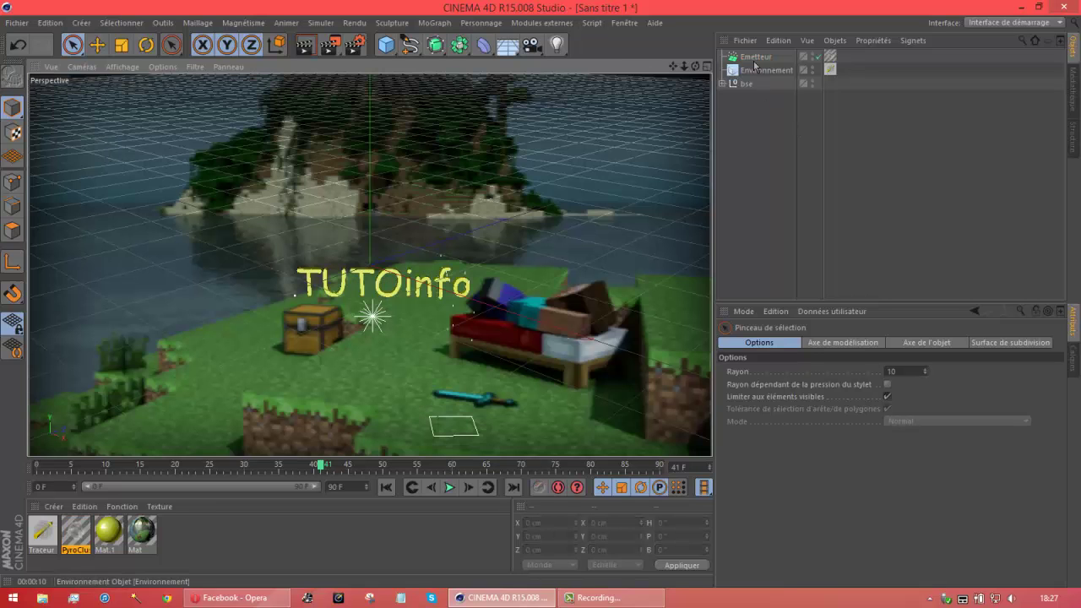
Step: Move the smoke emitter onto the grass beside the chest, to about X -1114, Y -792, Z 440 cm, and deselect it
click(754, 58)
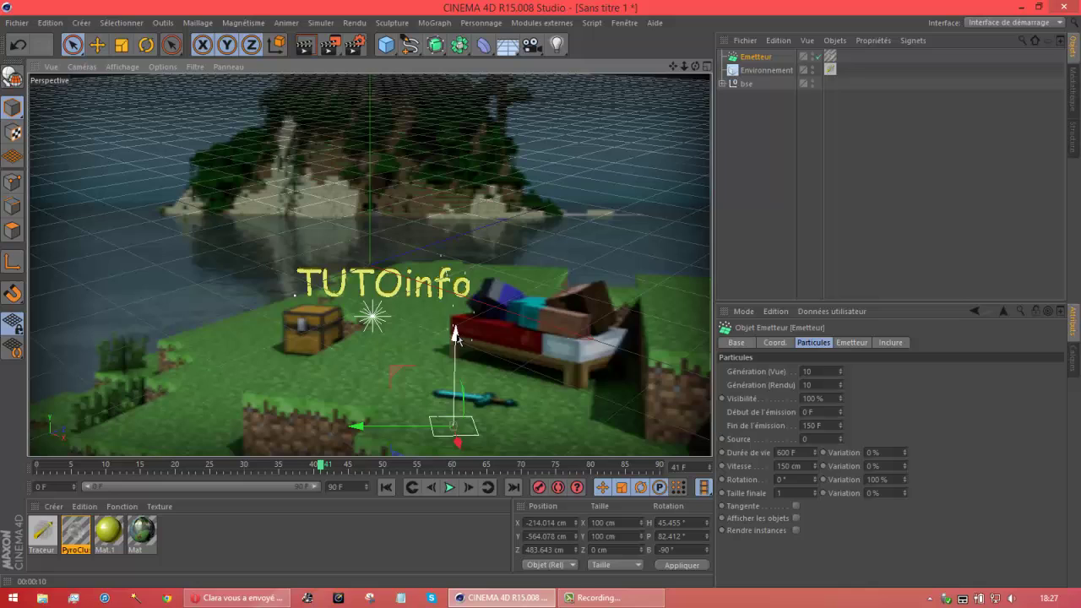
drag(455, 338, 461, 237)
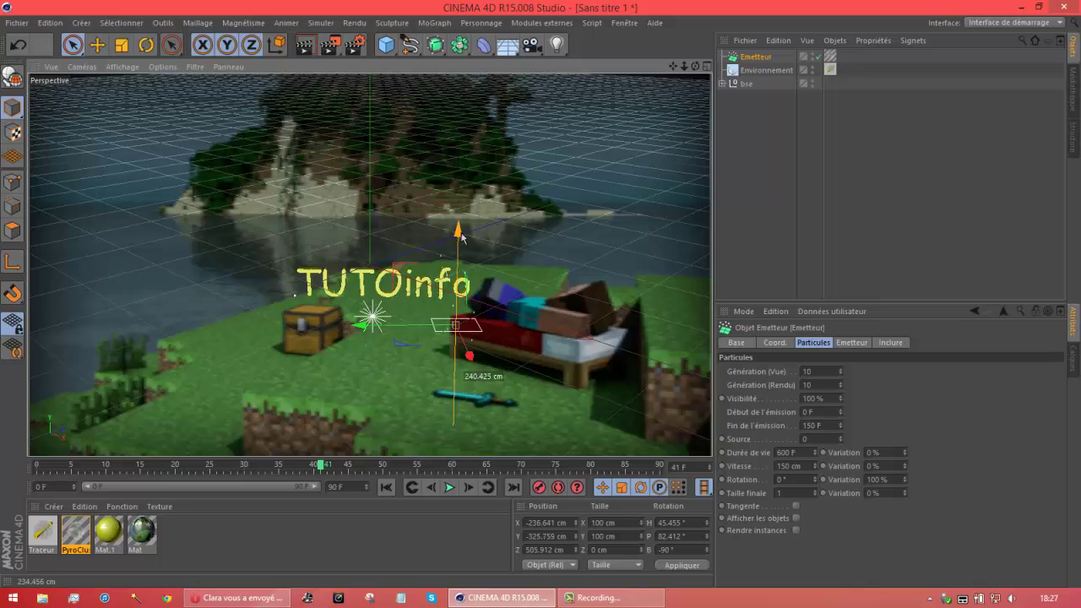
drag(457, 325, 219, 348)
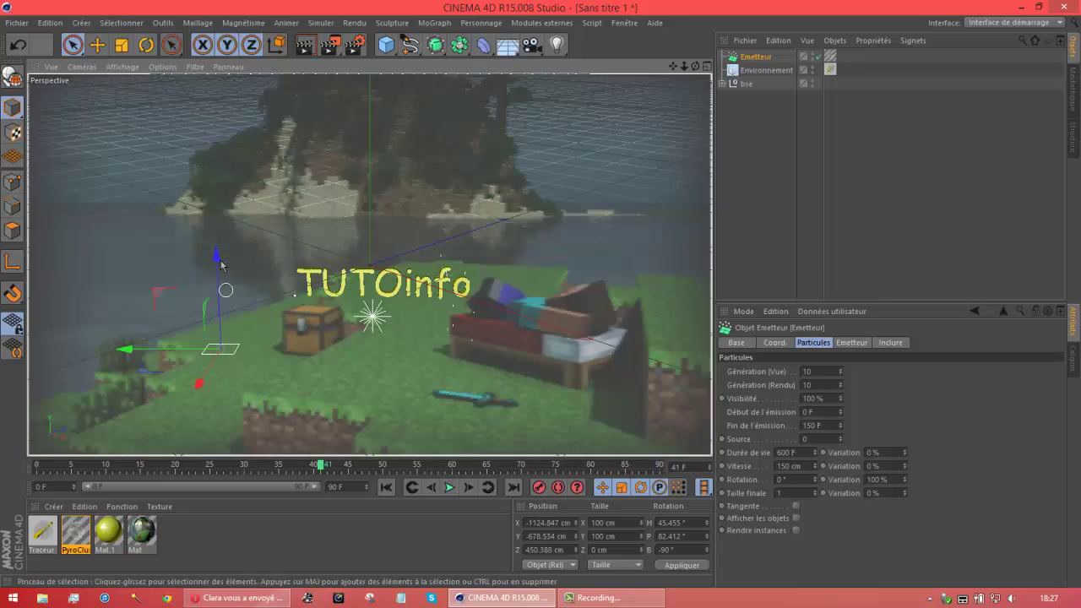
drag(222, 265, 221, 304)
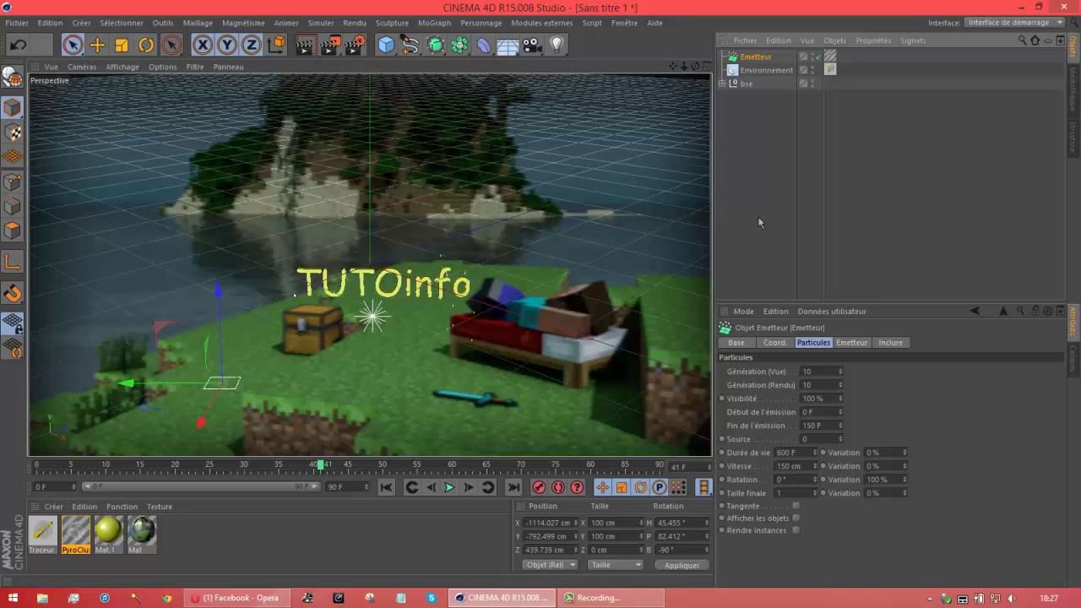
click(758, 221)
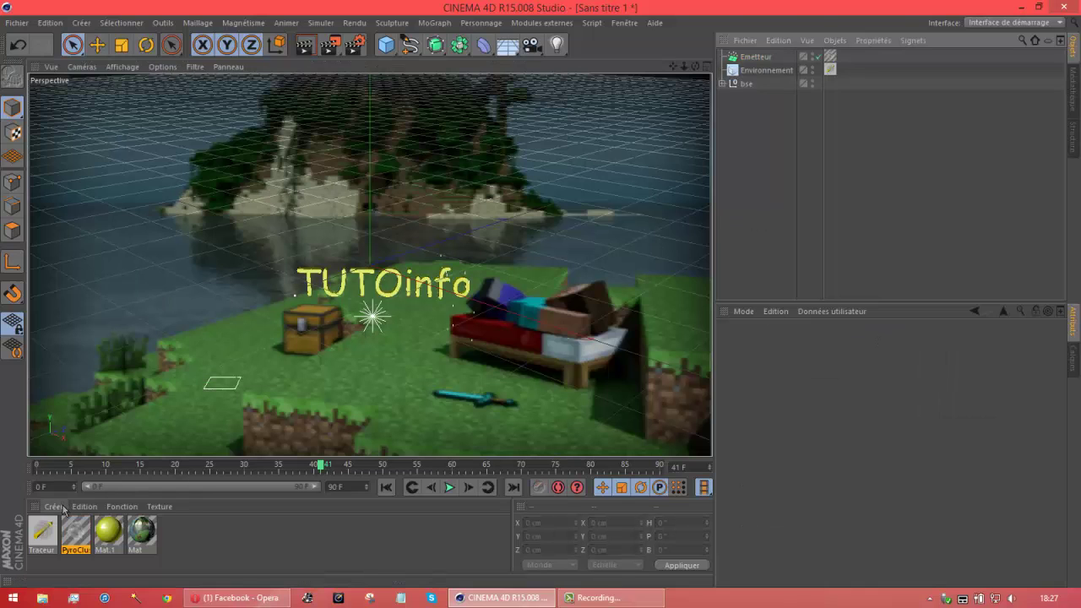
Step: Create a second PyroCluster material, open it for editing and load the Feu preset
click(84, 505)
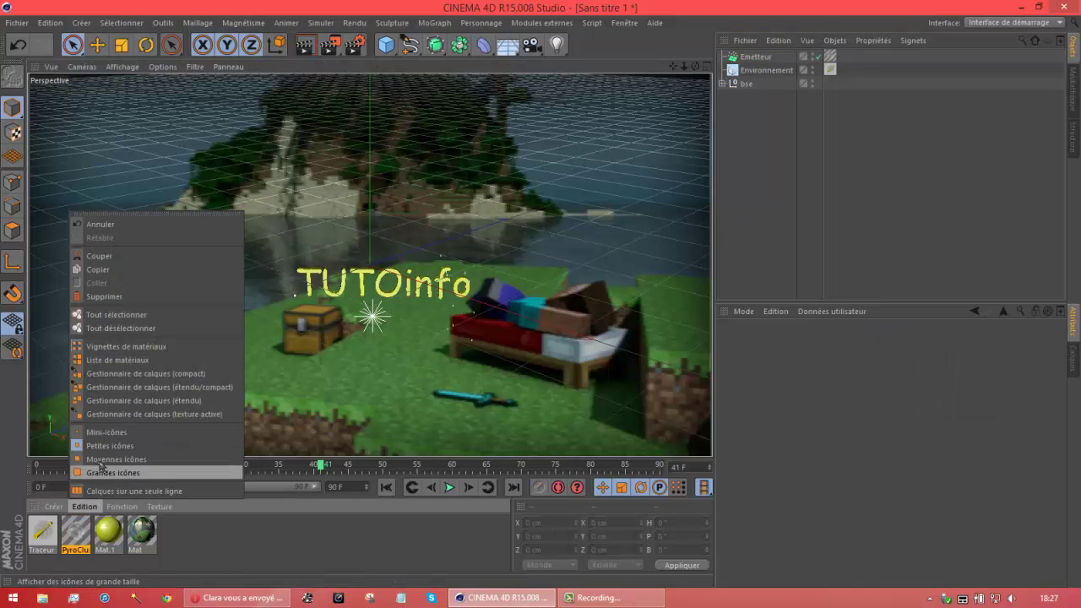
click(53, 506)
mouse_move(139, 410)
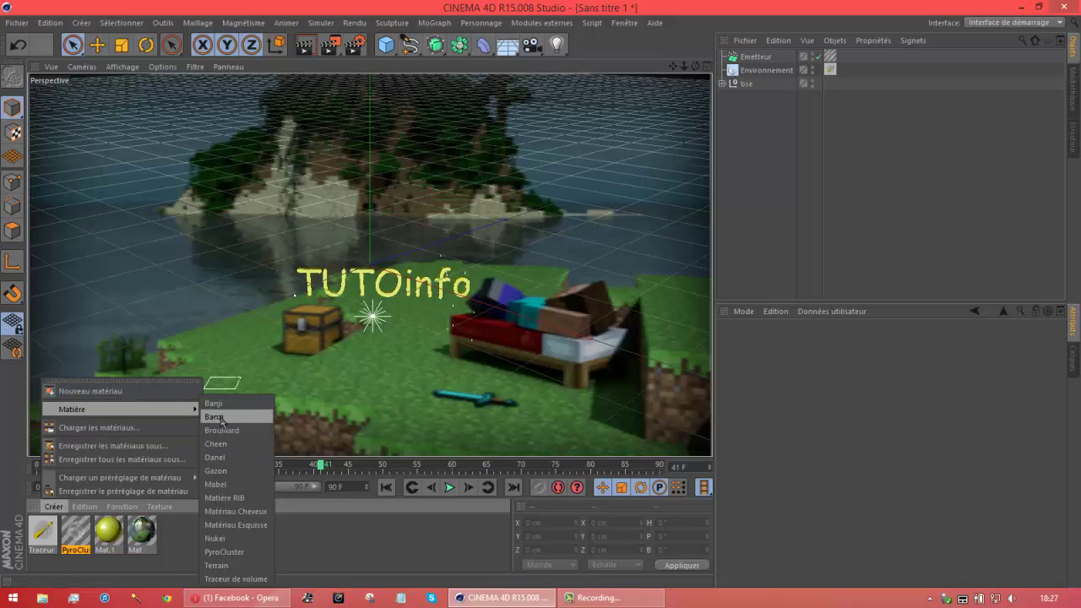
click(239, 551)
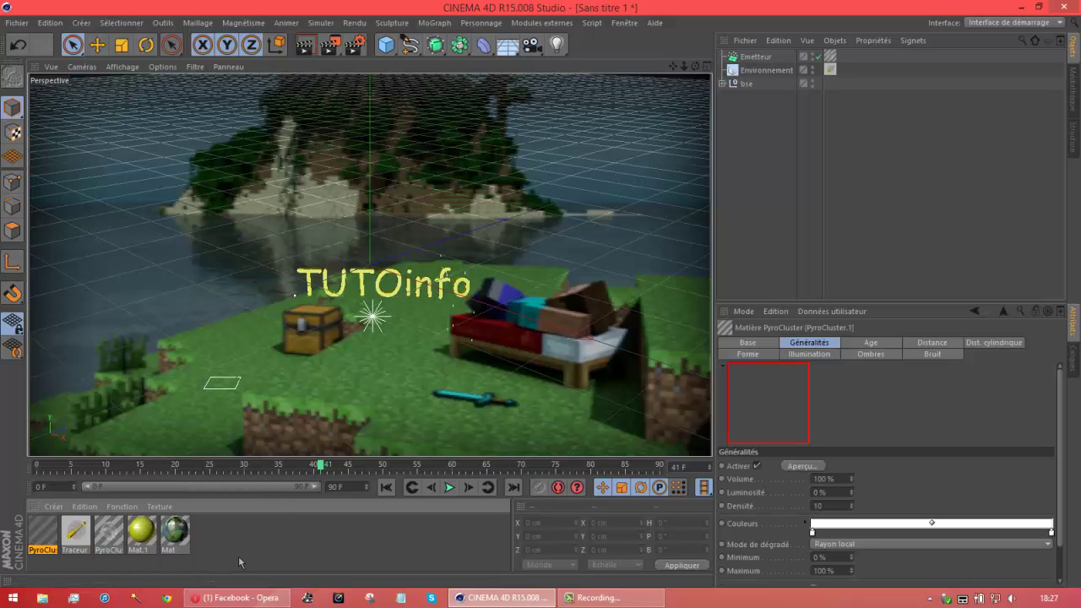
double_click(51, 534)
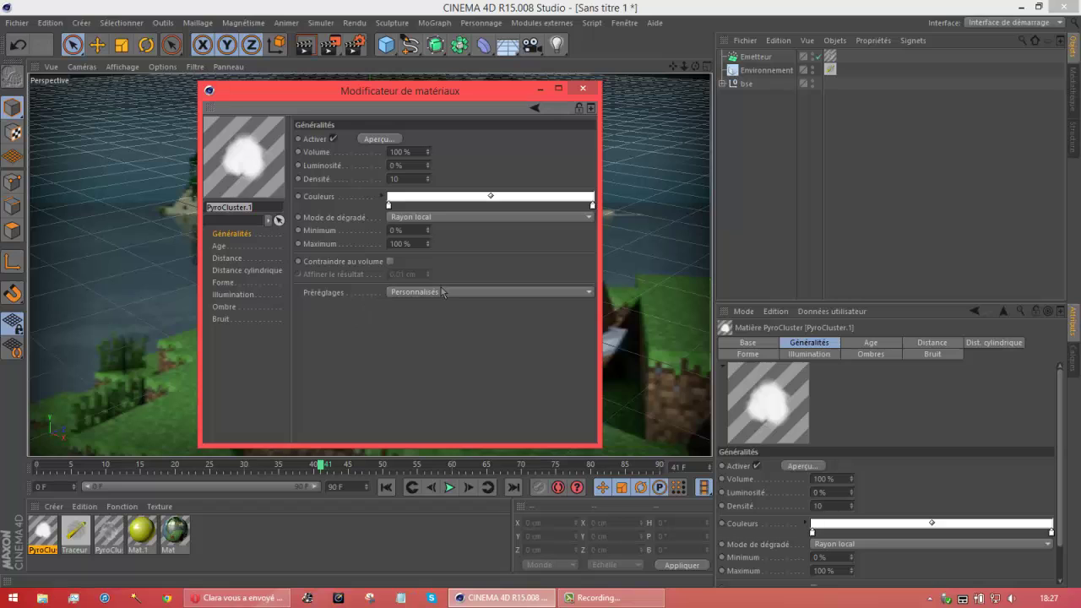
click(413, 292)
click(402, 305)
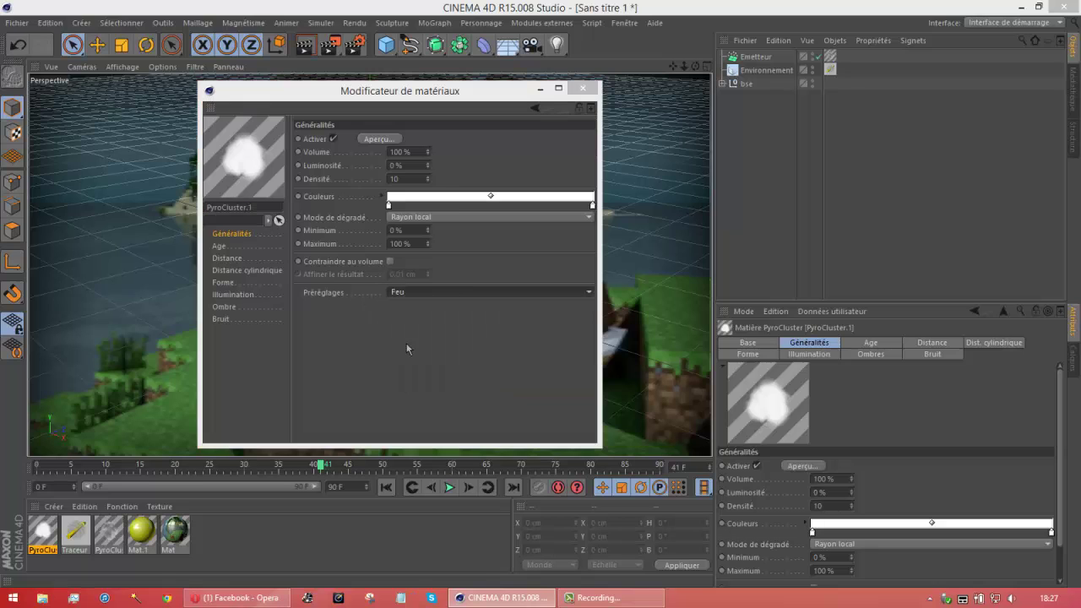
key(Return)
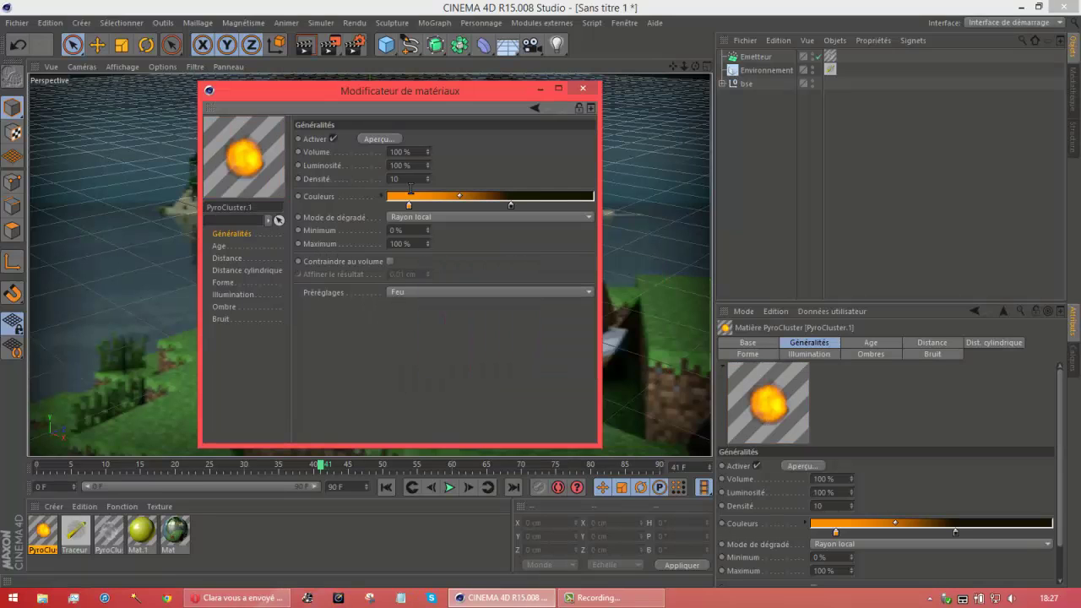
Step: Set the fire material's noise type to Pyrotechnique and its density to 30, and close the material editor
click(222, 319)
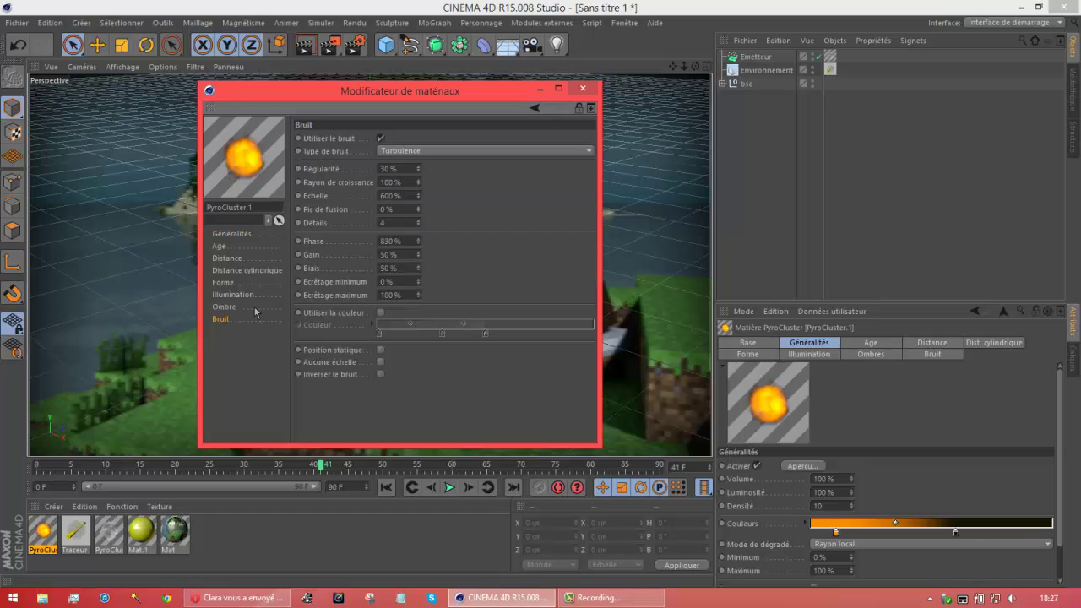
click(417, 152)
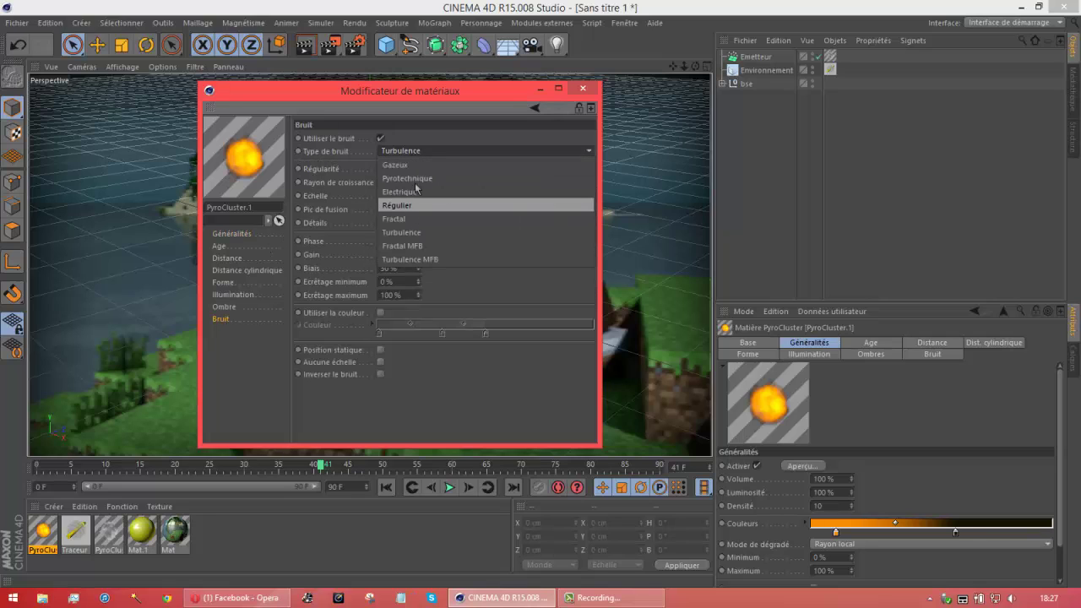
click(423, 230)
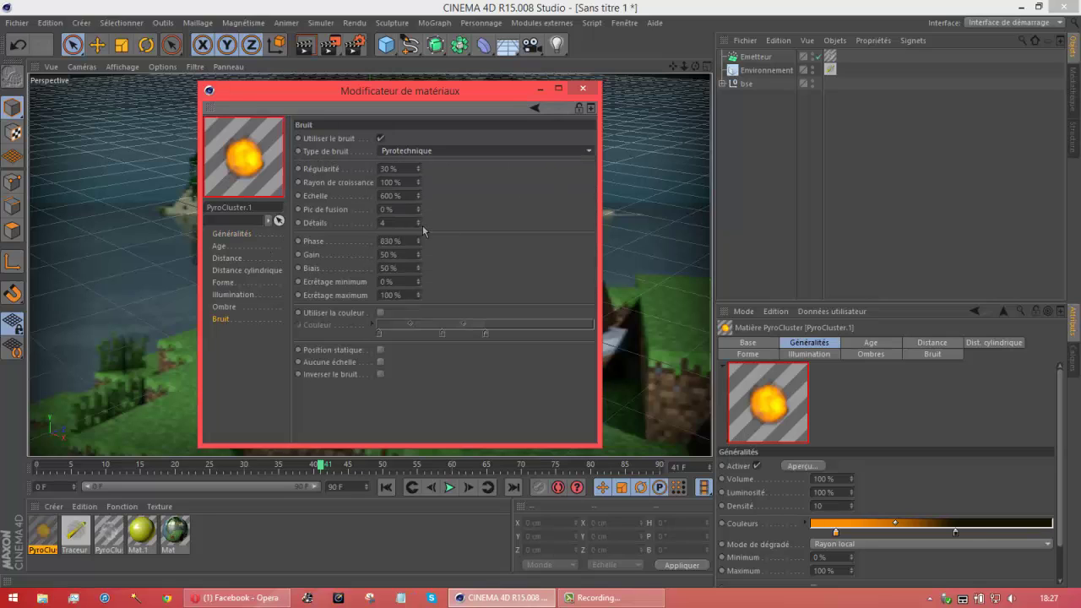
click(429, 152)
click(382, 180)
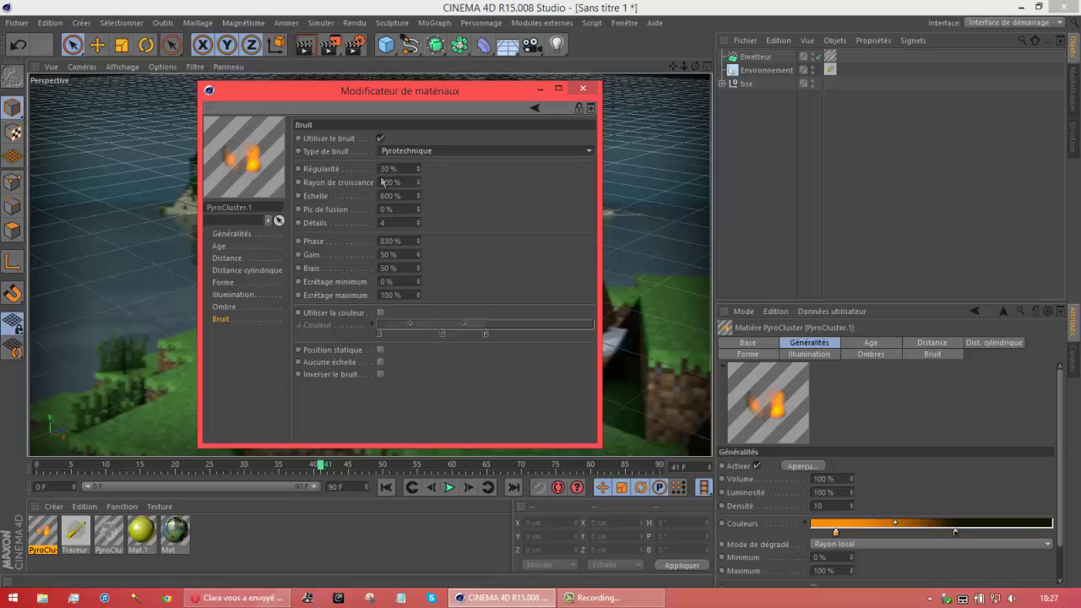
click(232, 234)
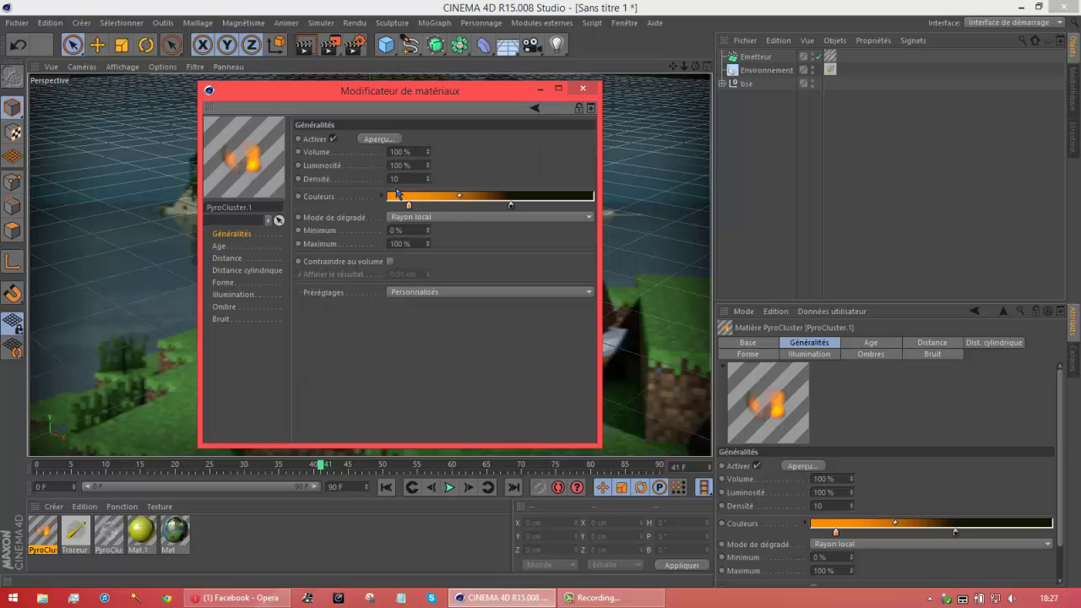
drag(338, 177, 340, 179)
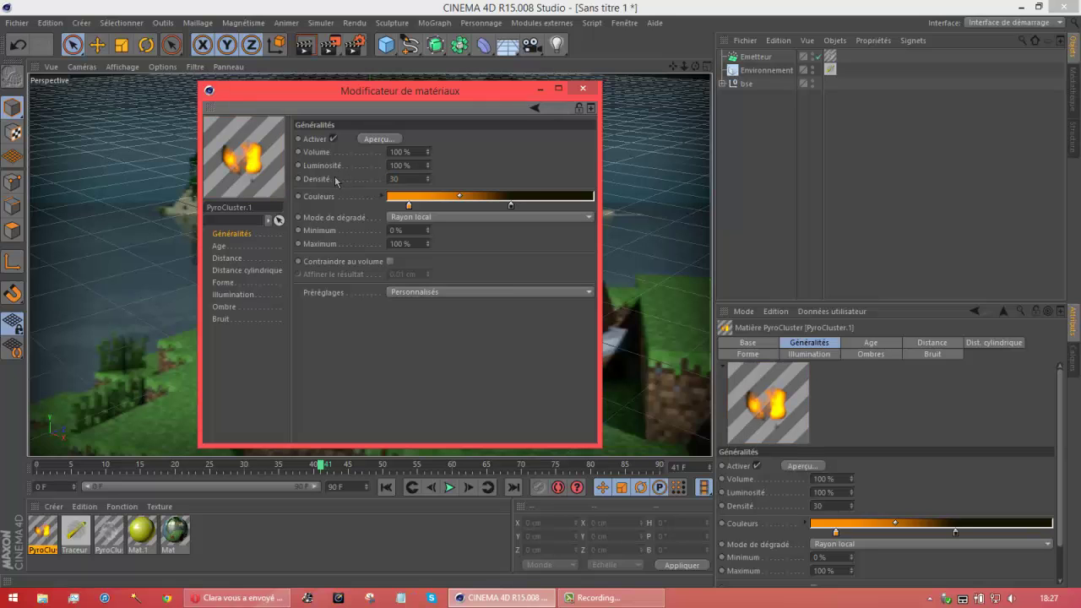
click(583, 88)
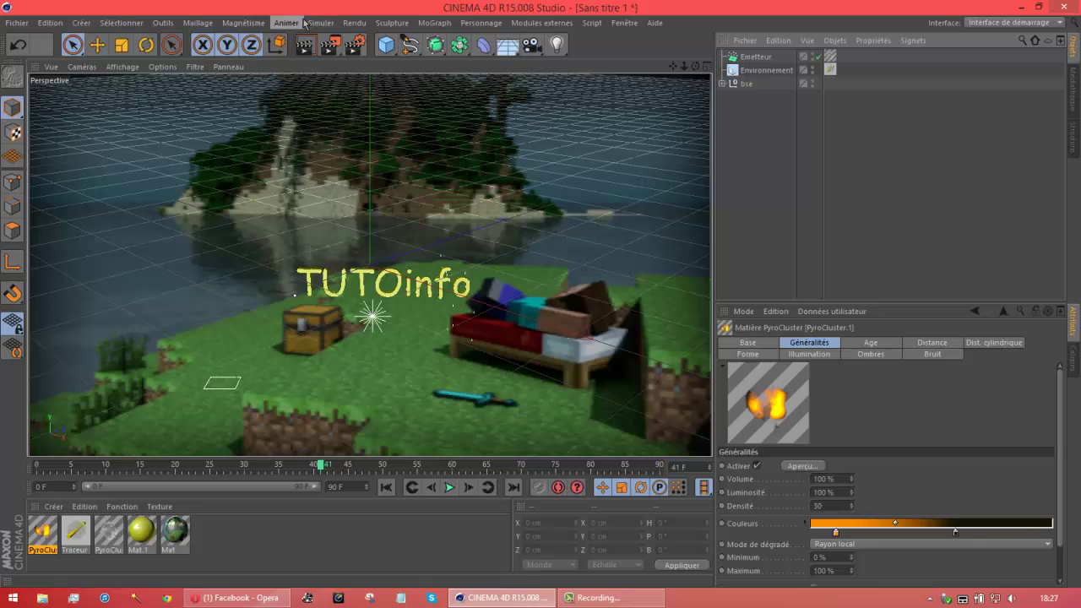
Step: Add a second particle emitter to the scene and apply the fire PyroCluster material to it
click(321, 23)
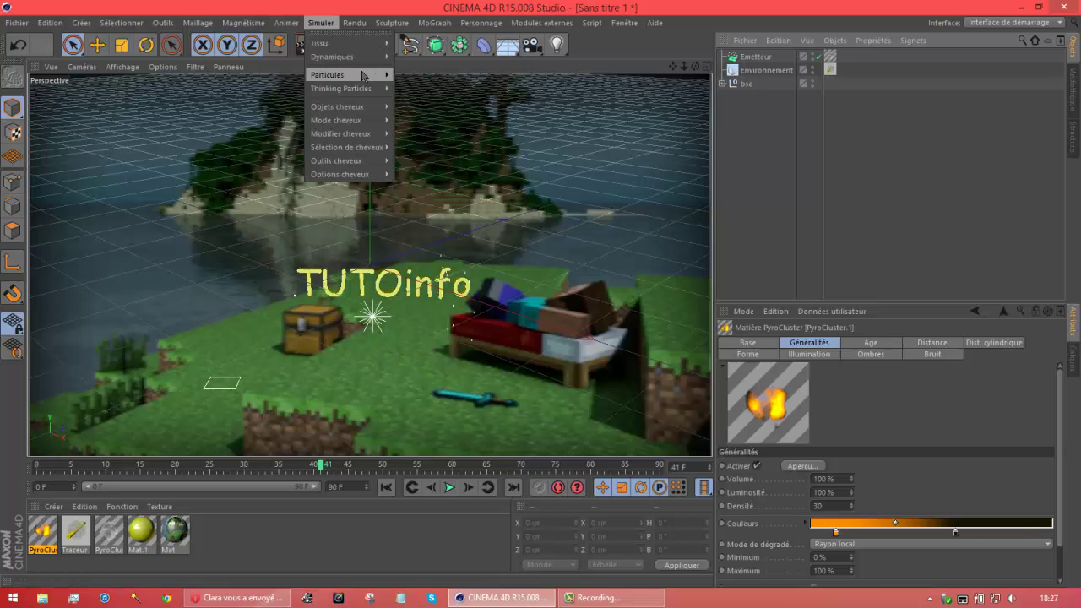
mouse_move(372, 75)
click(403, 80)
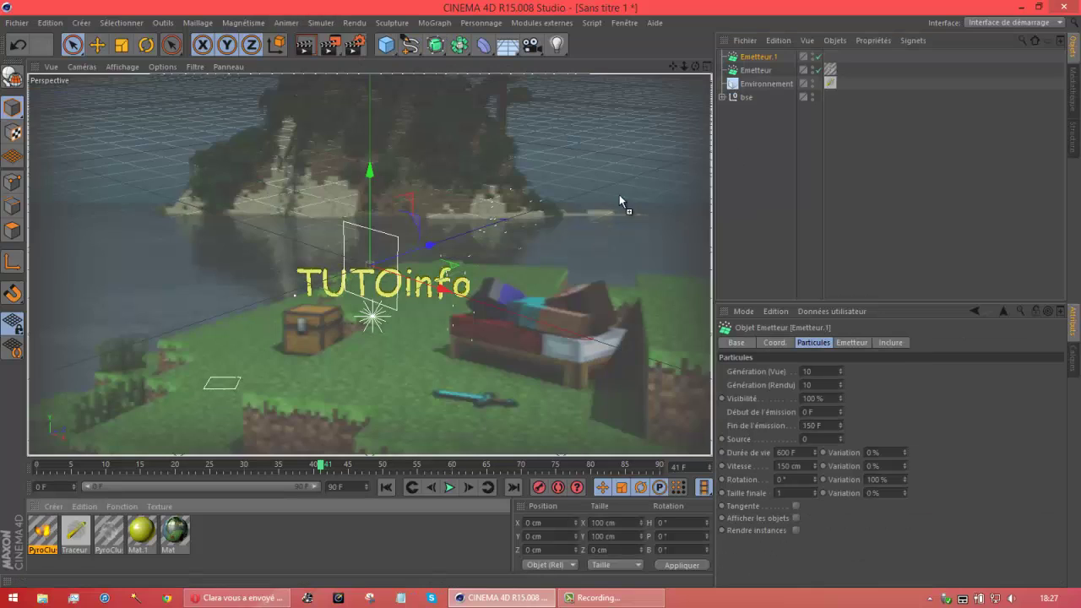
drag(750, 59, 752, 57)
click(768, 131)
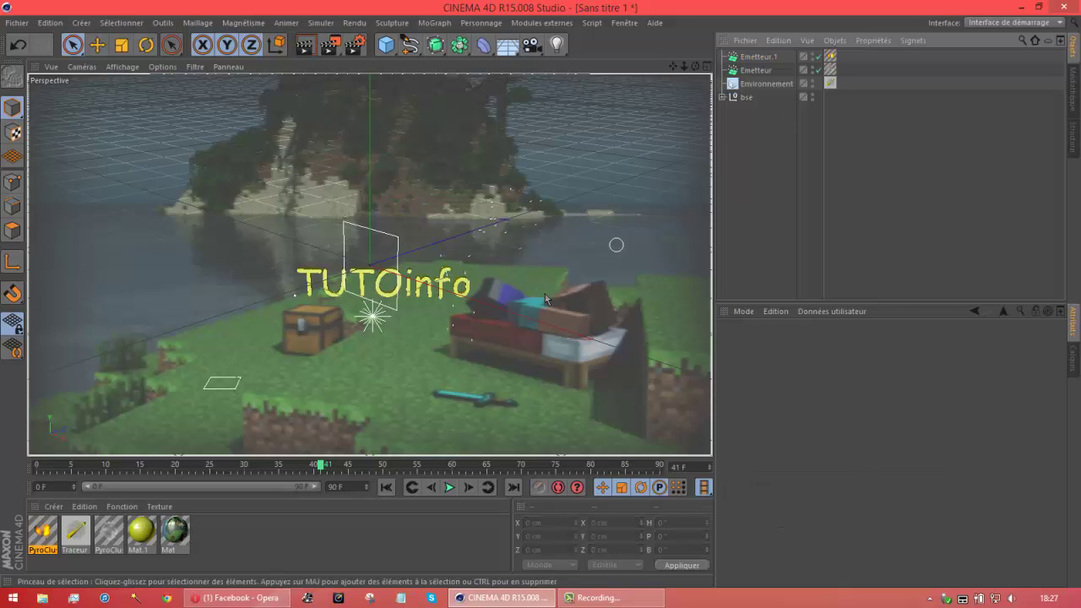
Step: Rotate the new emitter to -90° pitch and about -39° bank, and move it to about X -157, Y -120, Z 451 cm
click(390, 284)
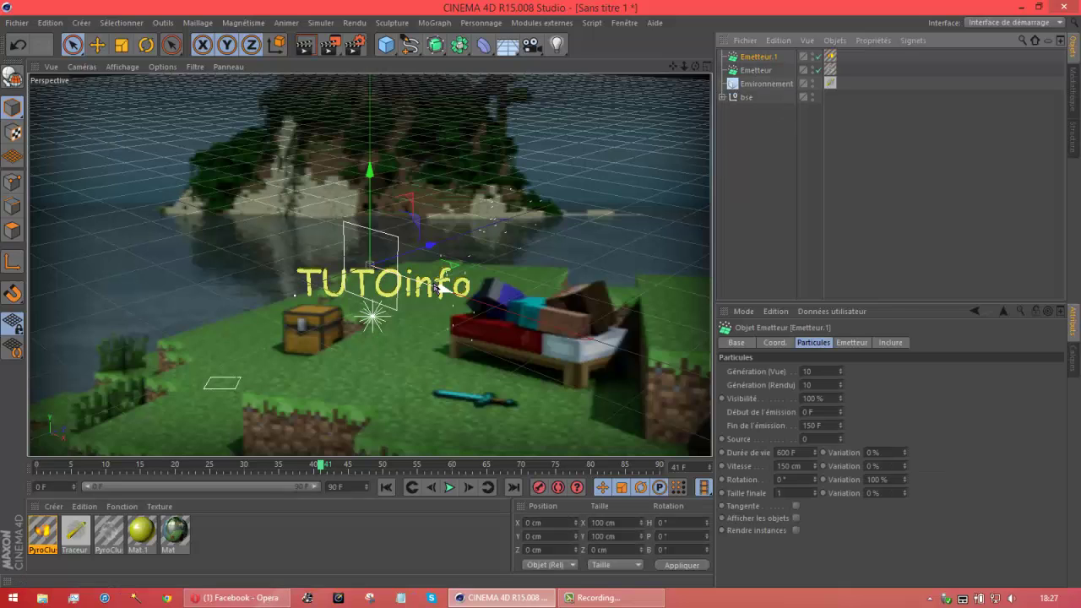
drag(440, 287, 576, 334)
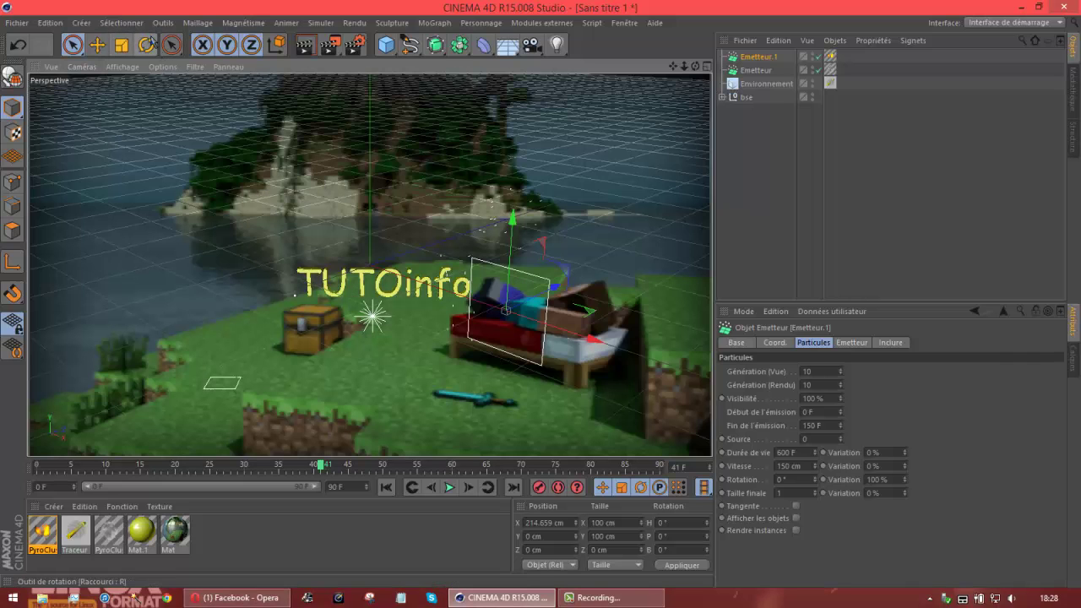
click(170, 45)
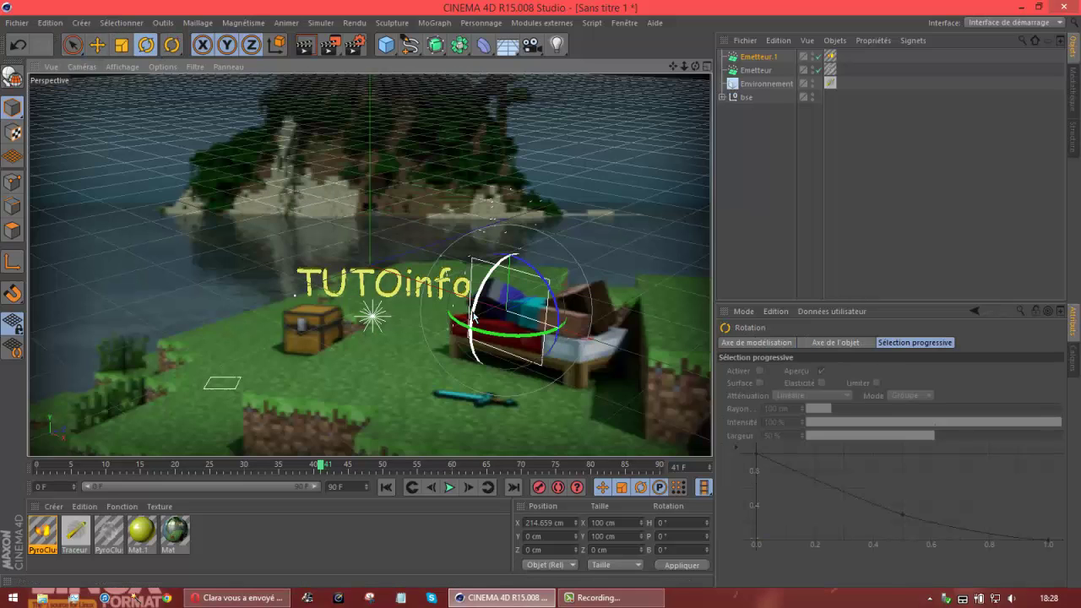
drag(474, 316, 494, 254)
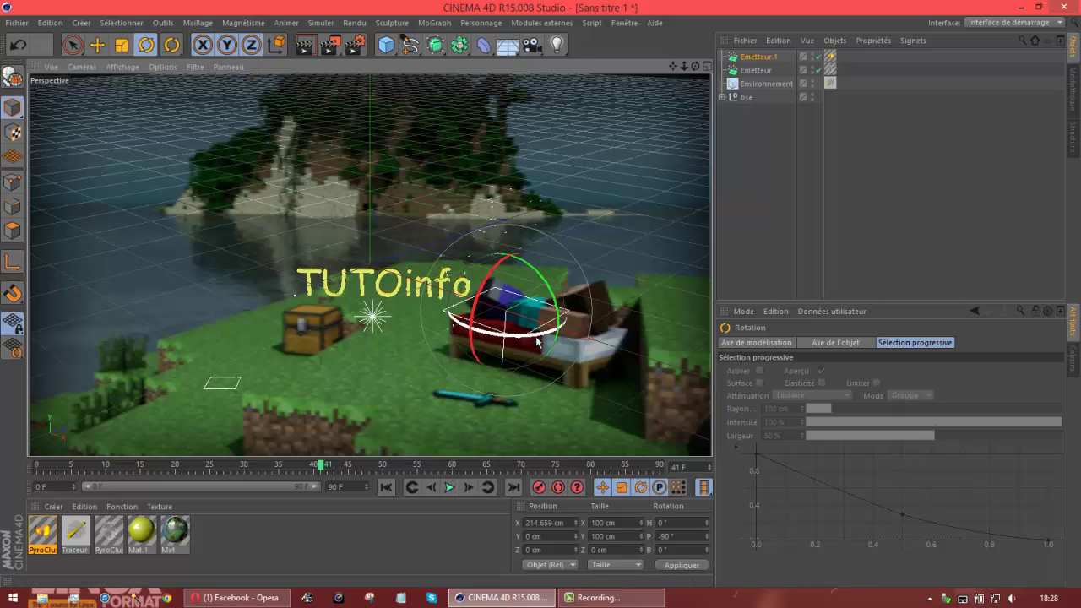
drag(537, 340, 473, 215)
key(space)
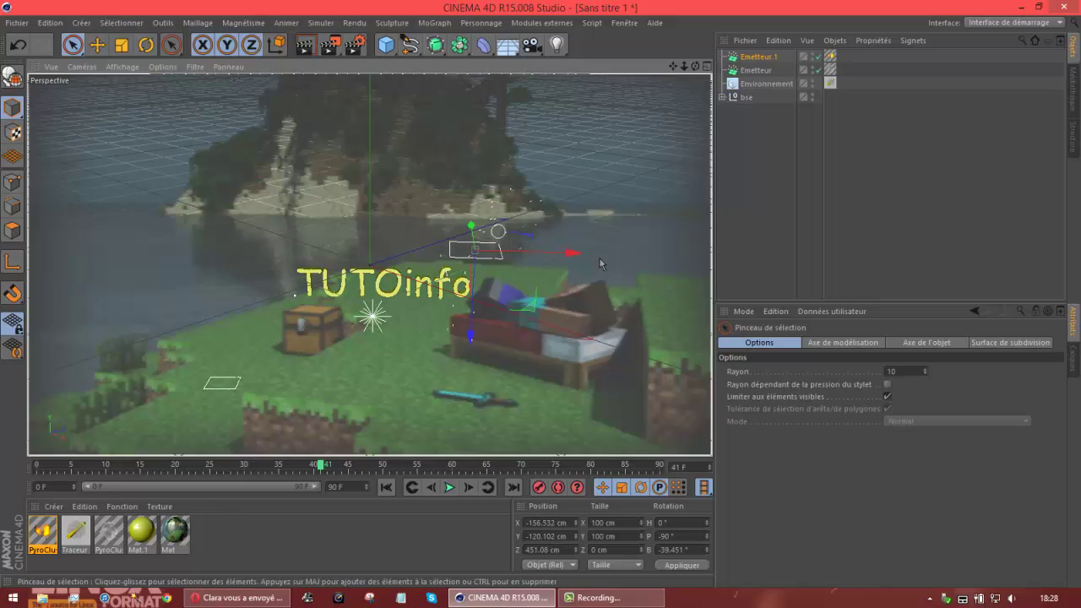
Step: Move the fire emitter beyond the bed's pillow end, to about X 108, Y -228, Z 669 cm, and rotate it to about H -109°, P -86°, B -149°
drag(574, 252, 591, 260)
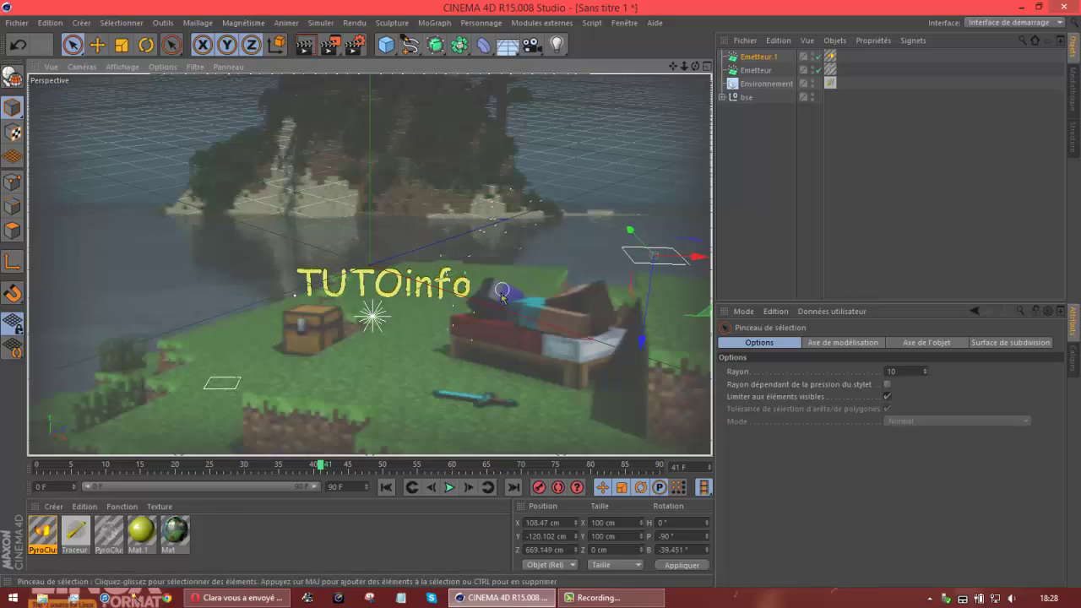
drag(642, 344, 648, 402)
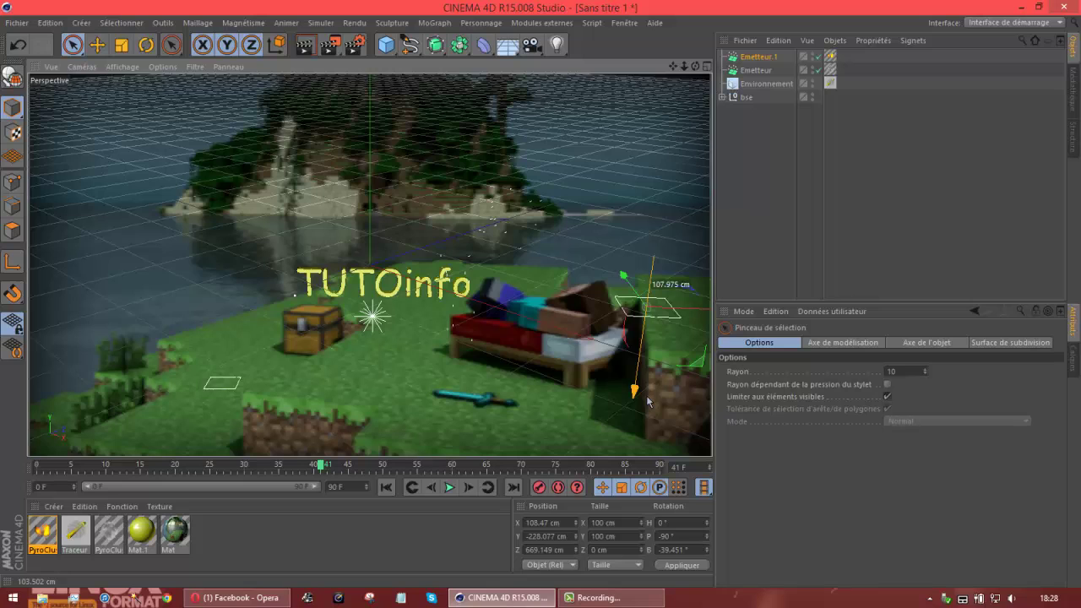
key(r)
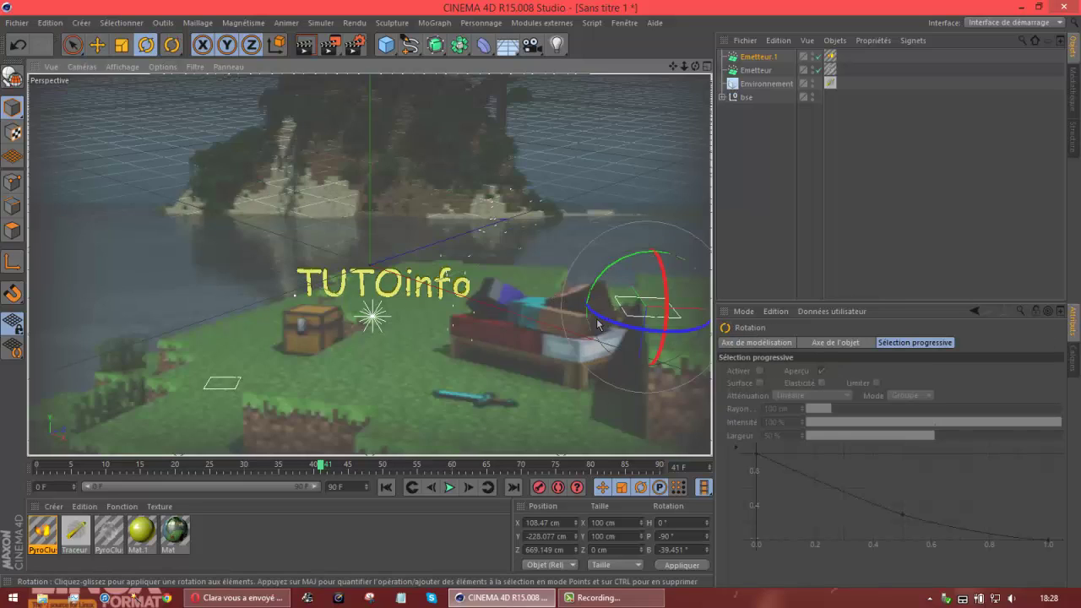
drag(595, 298, 606, 319)
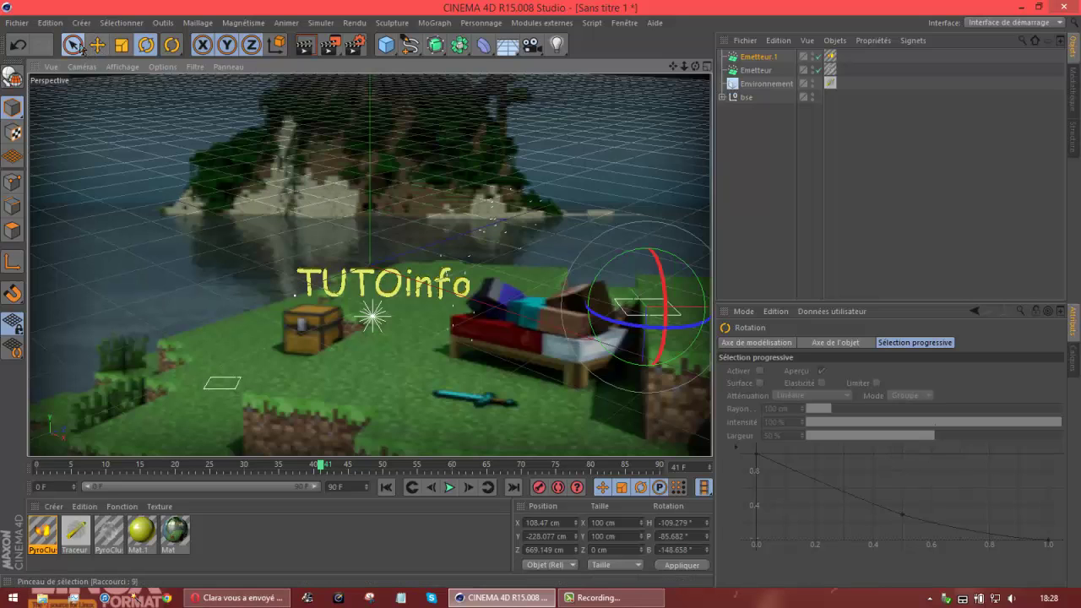
click(73, 45)
Step: Preview the fire emitter's particle direction and rotate the emitter to about P -266° and B -31°
key(F8)
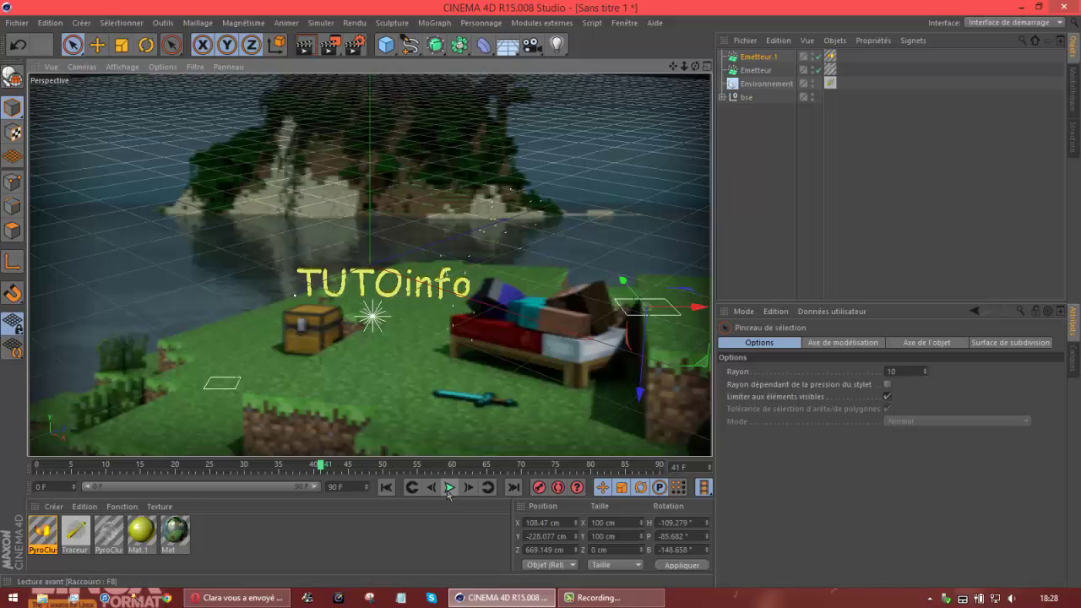
key(F8)
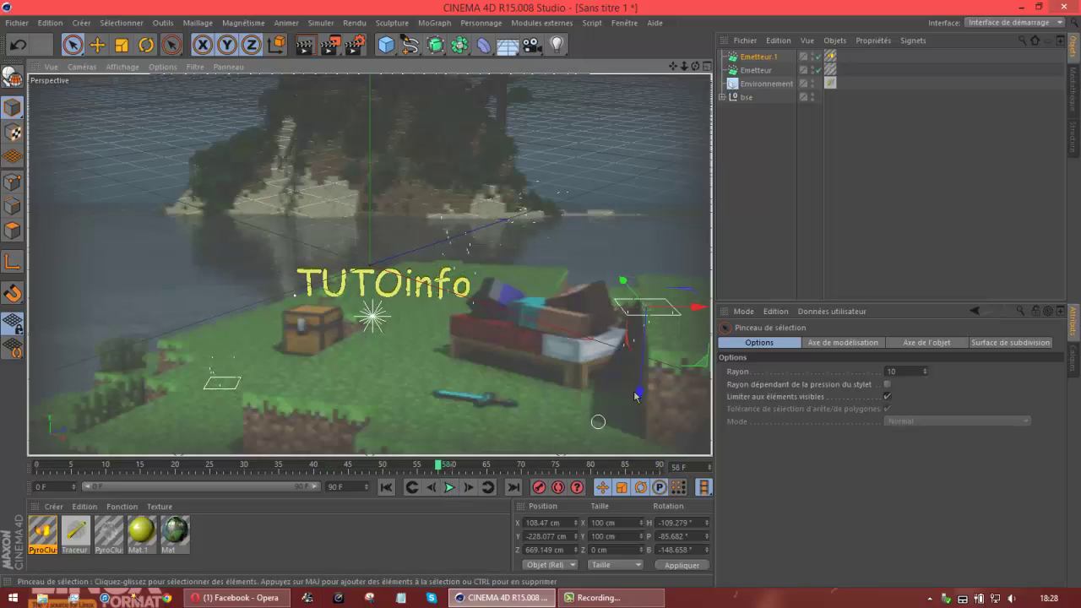
key(r)
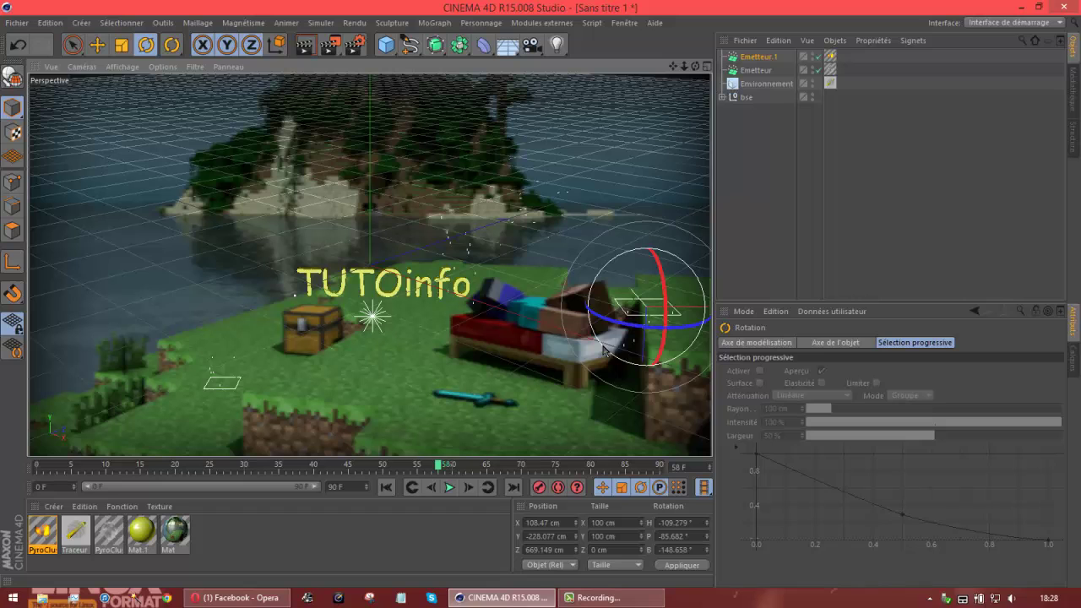
mouse_move(603, 350)
mouse_down()
mouse_move(592, 306)
mouse_move(610, 260)
mouse_move(654, 245)
mouse_move(700, 261)
mouse_up()
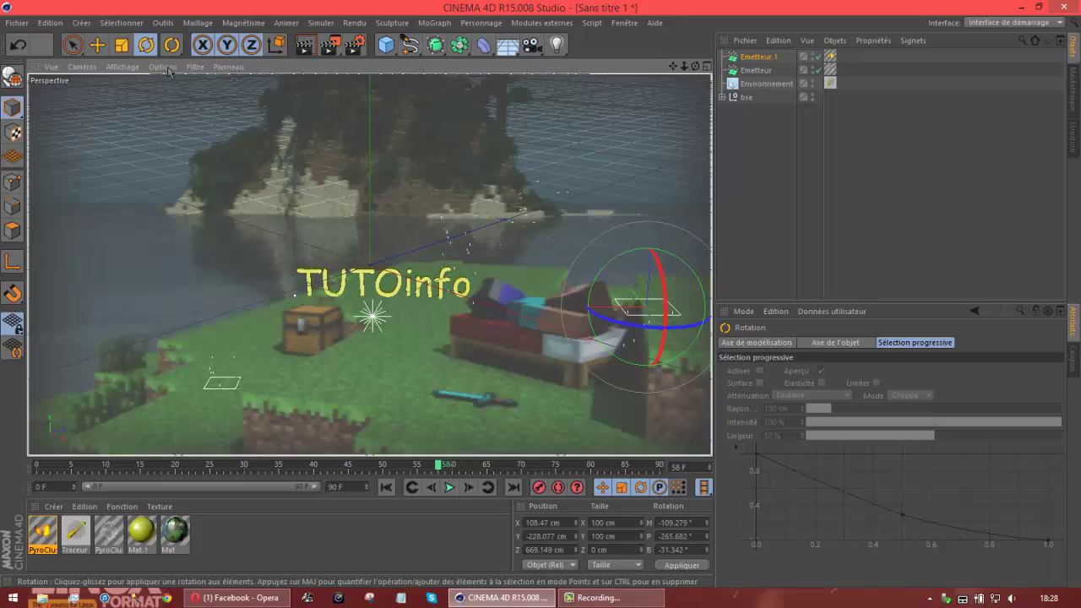
key(9)
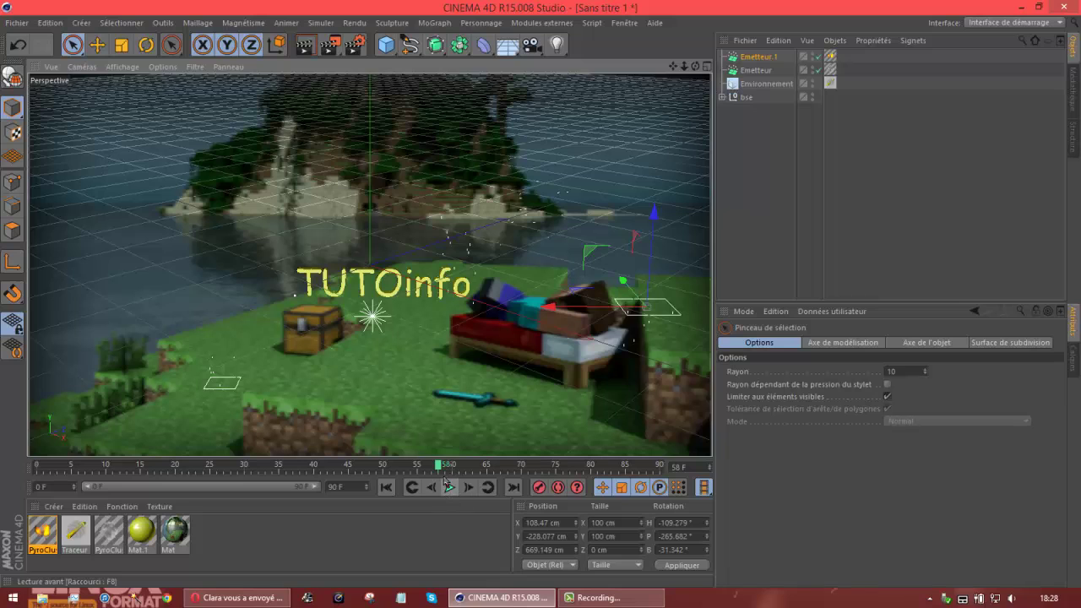
Step: Replay the animation from frame 0 to frame 48 and render the view to check the smoke and fire
click(450, 487)
click(36, 464)
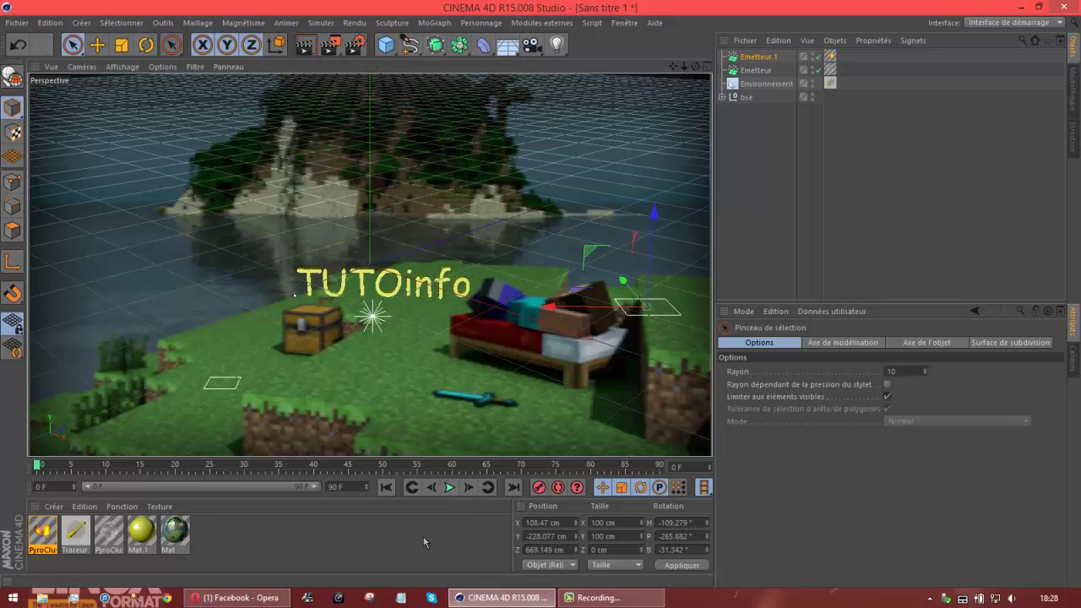
click(450, 487)
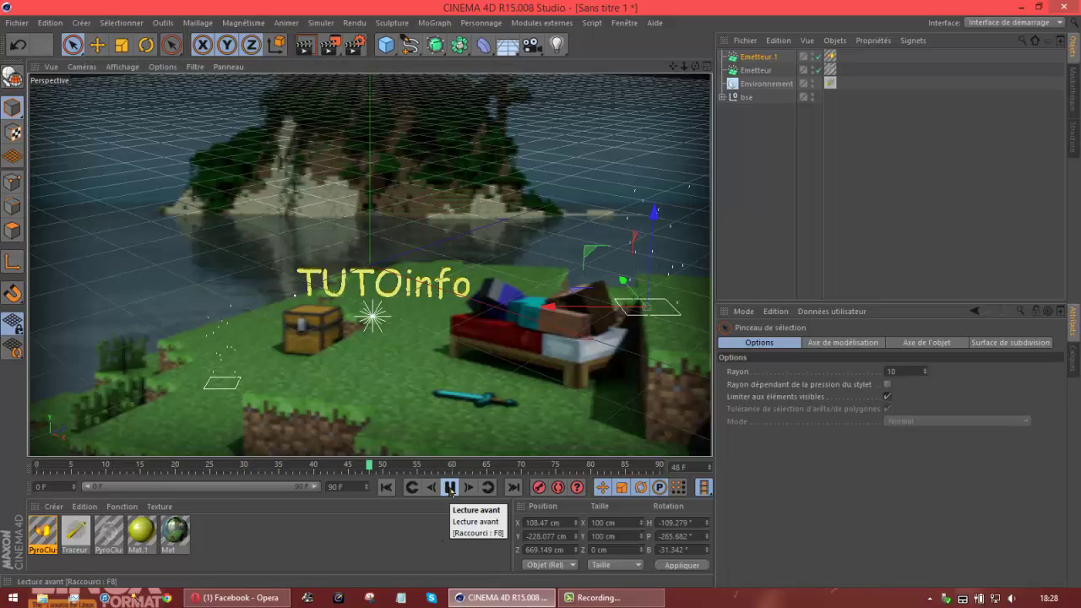
click(450, 487)
key(ctrl+r)
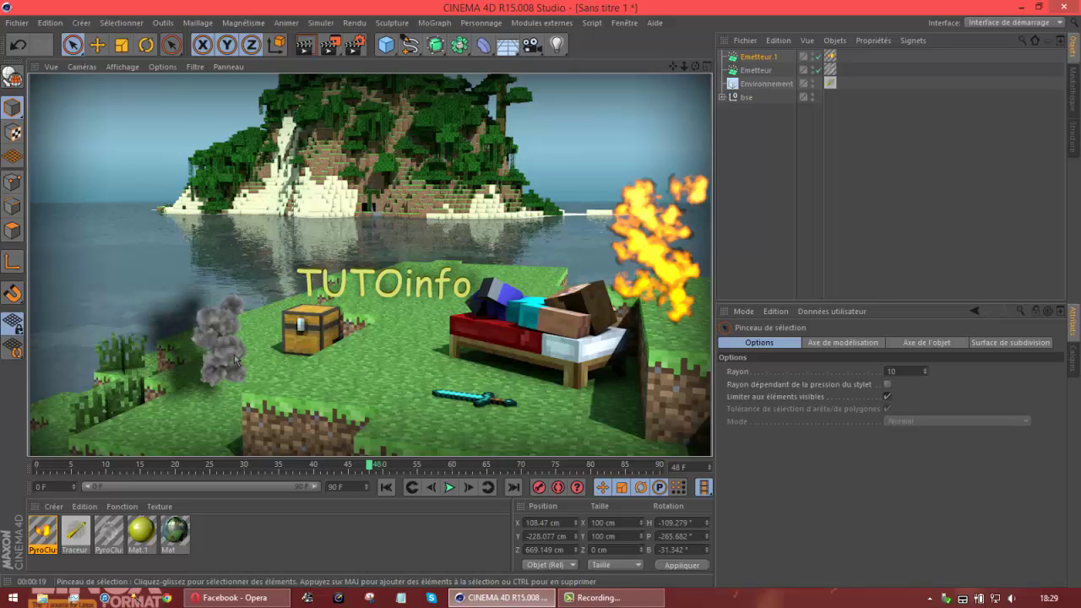
Step: Advance the animation to frame 83 and render the view to compare the taller smoke and fire columns
click(449, 487)
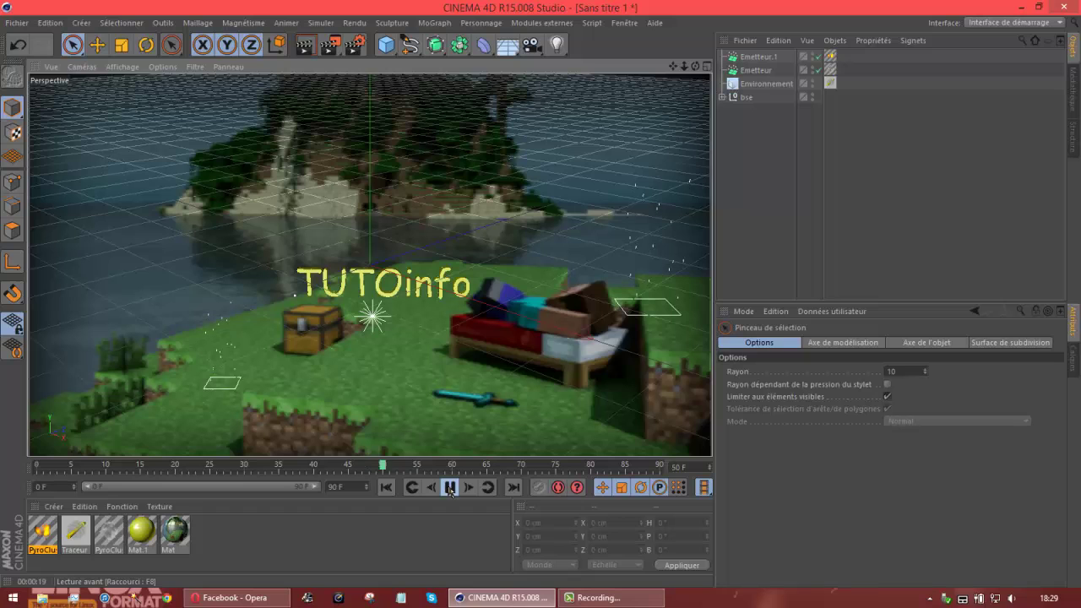
click(449, 487)
click(306, 45)
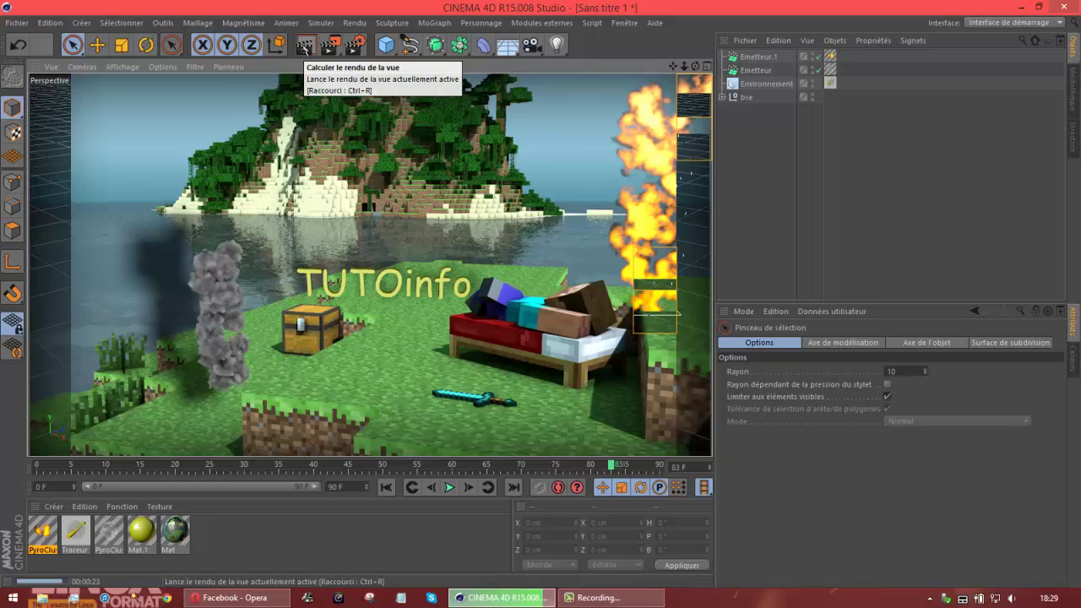
click(541, 23)
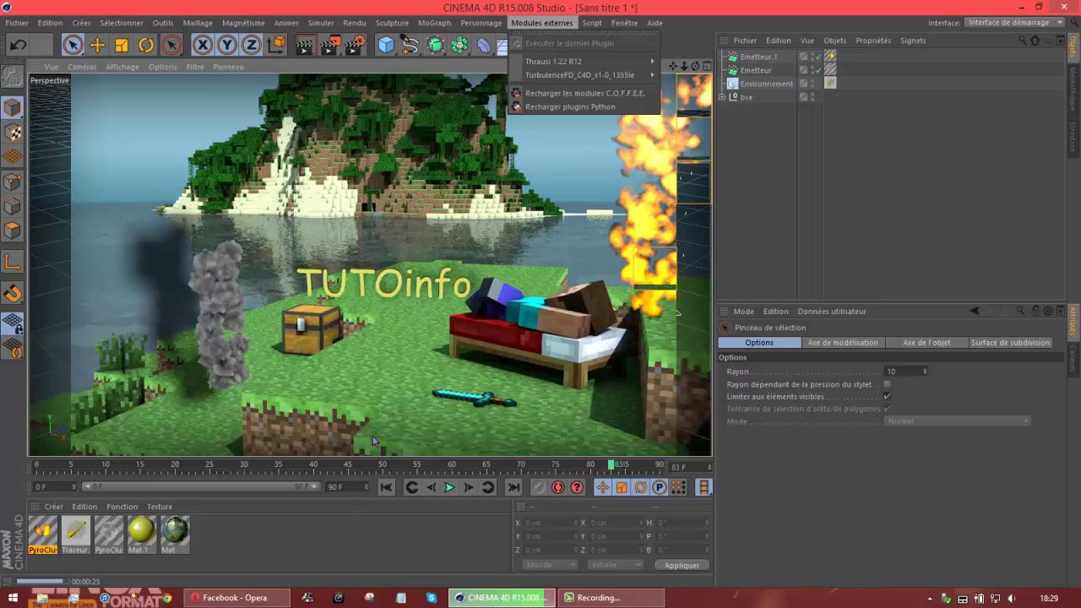
click(339, 521)
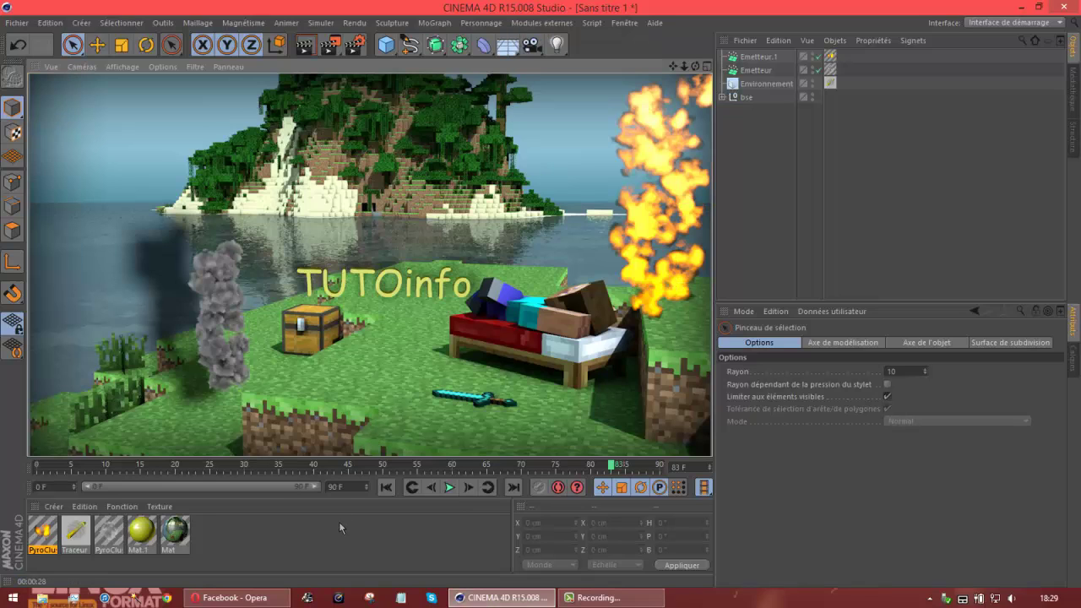
click(353, 405)
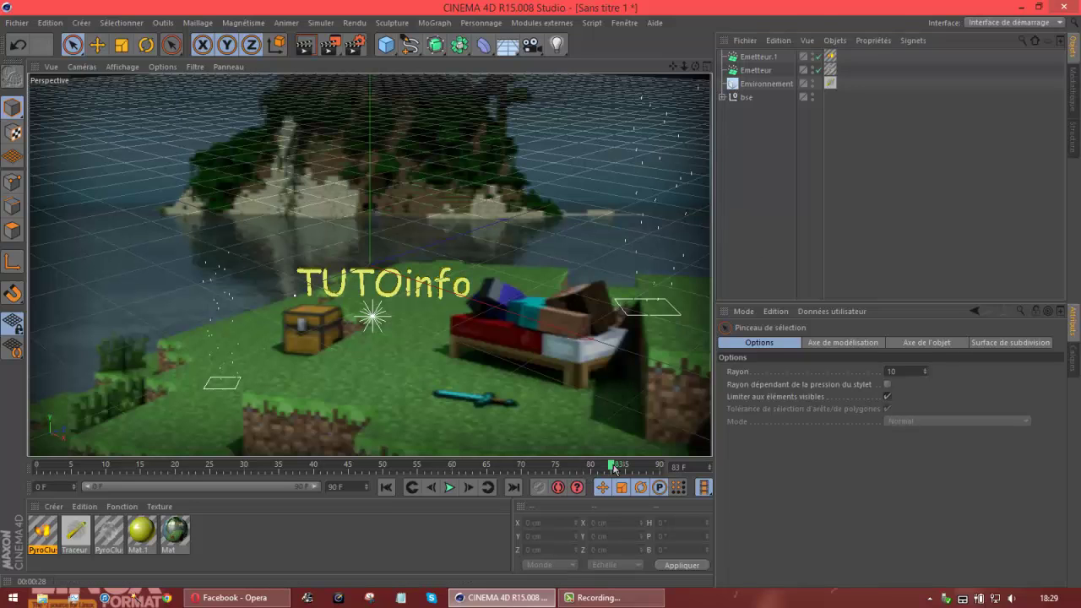
Step: Return to frame 0 and set the fire emitter's emission start to -10 F and emission end to 90 F
drag(610, 466, 37, 465)
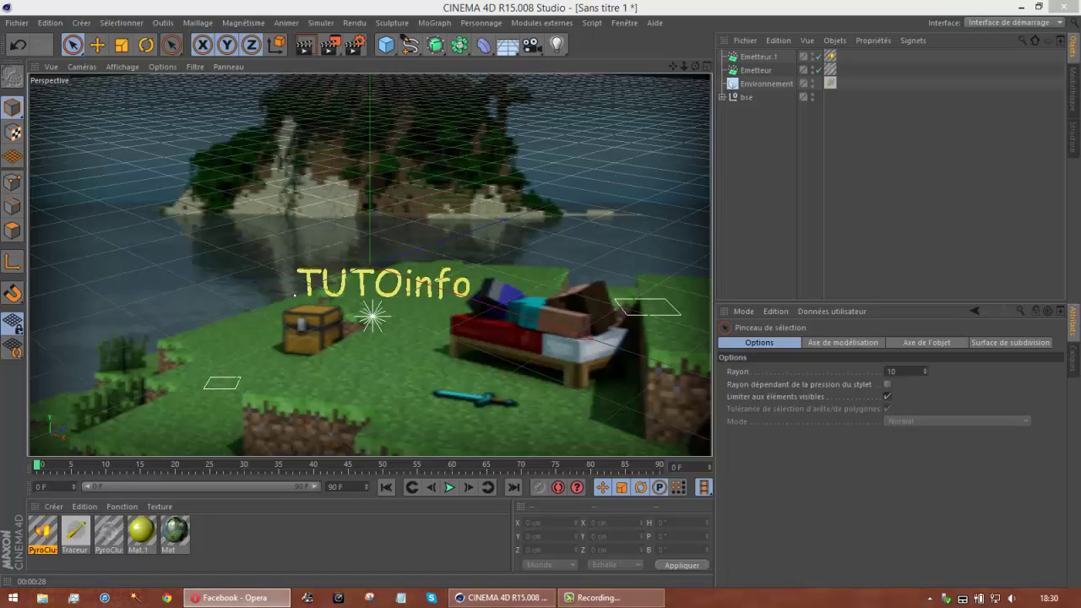
click(802, 171)
click(758, 57)
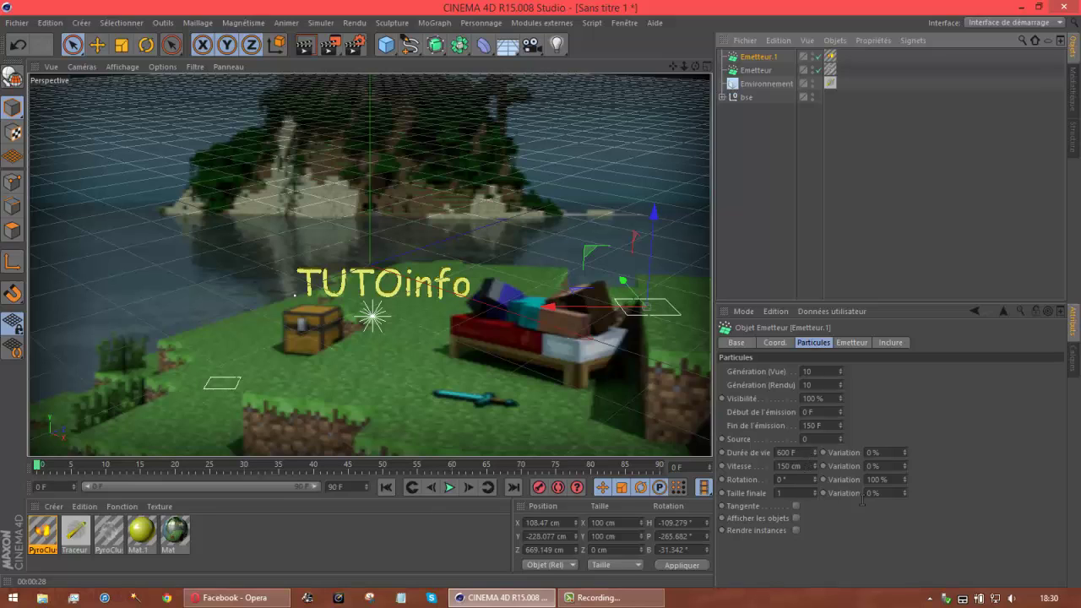
click(828, 413)
text(-10)
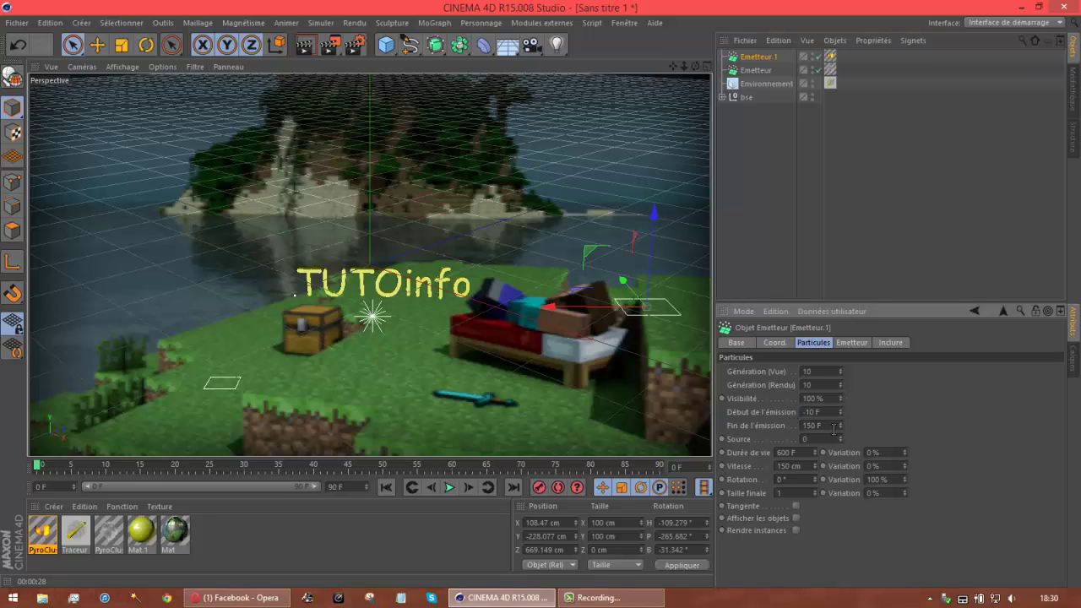
click(818, 426)
text(90)
key(Return)
drag(826, 397, 781, 404)
text(500)
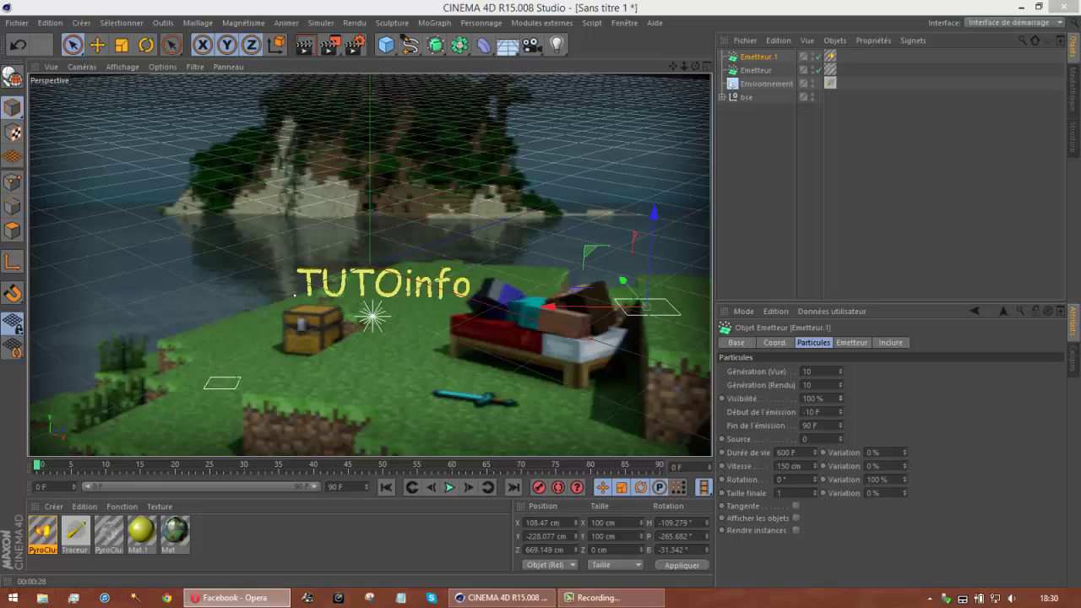
click(771, 191)
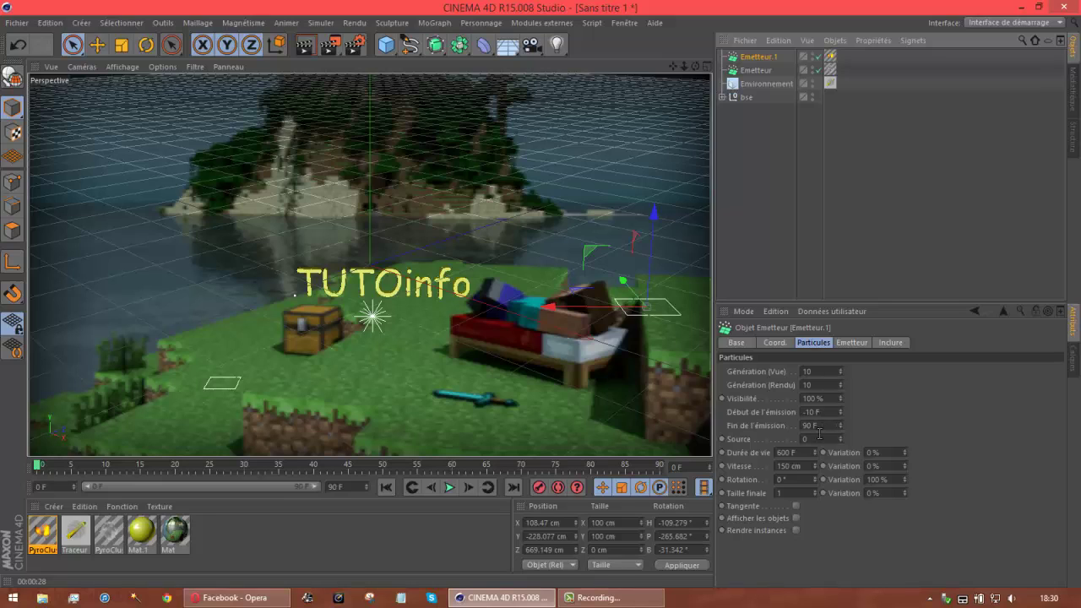
click(799, 439)
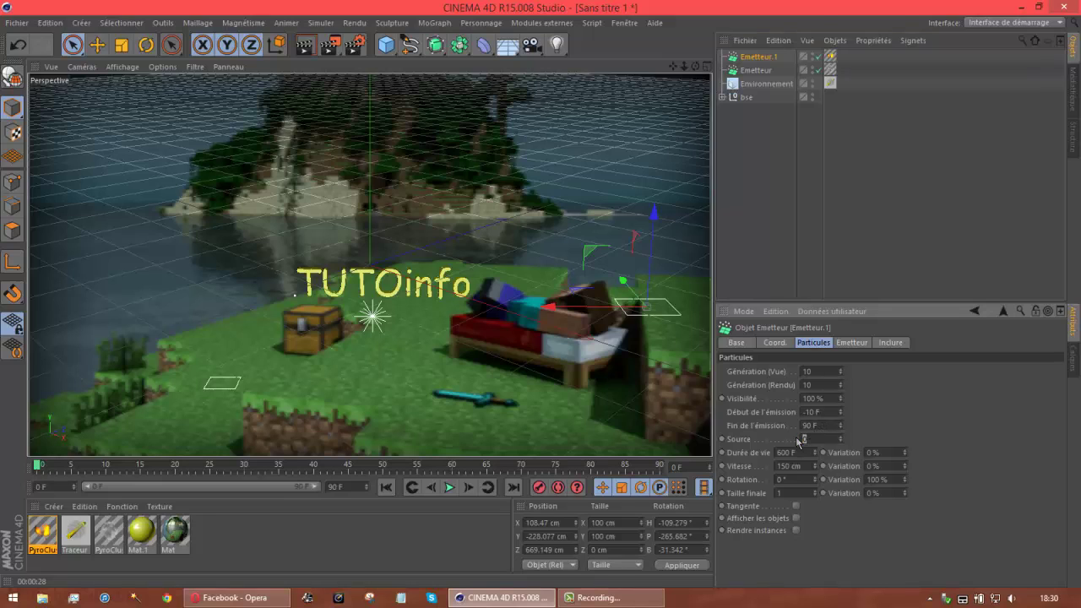
click(852, 343)
click(886, 345)
click(798, 346)
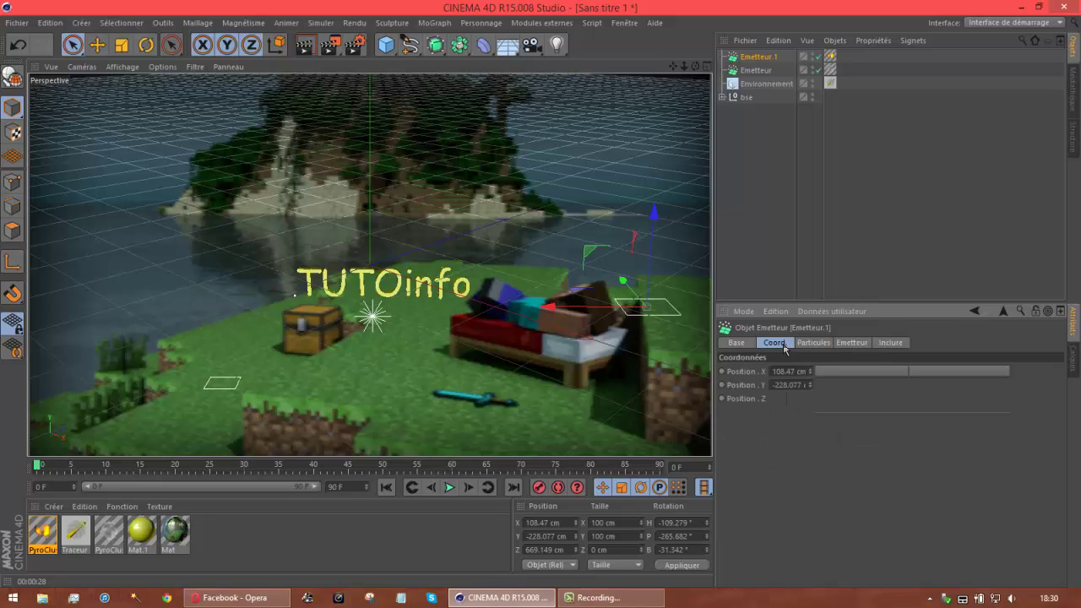
click(748, 344)
click(815, 344)
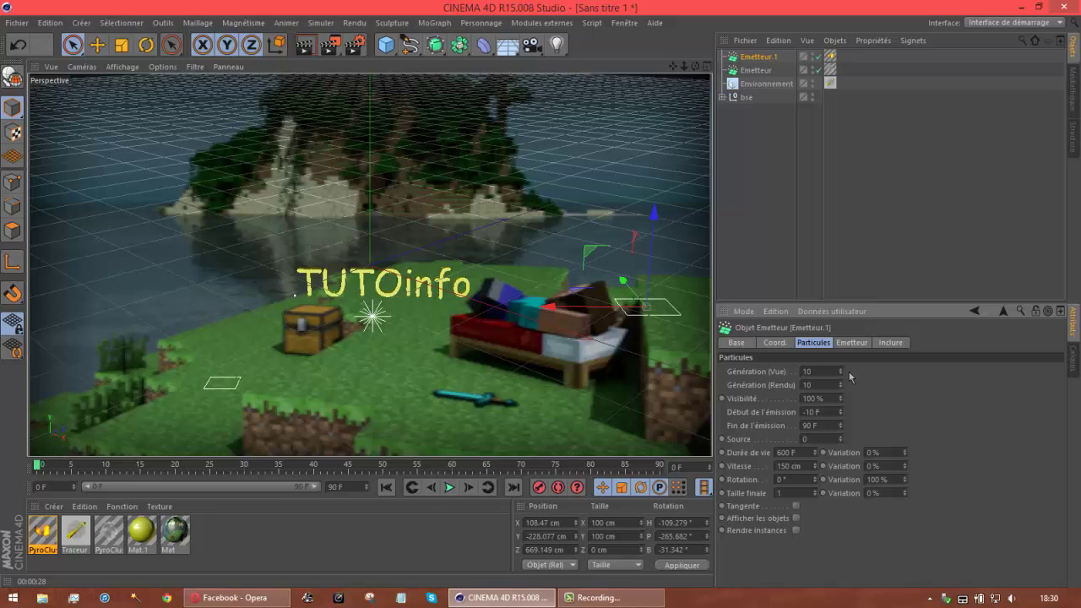
Step: Set the fire emitter's particle generation to 50 in the view and 20 in the render
click(840, 370)
click(840, 370)
click(841, 370)
click(800, 372)
text(50)
key(Tab)
text(20)
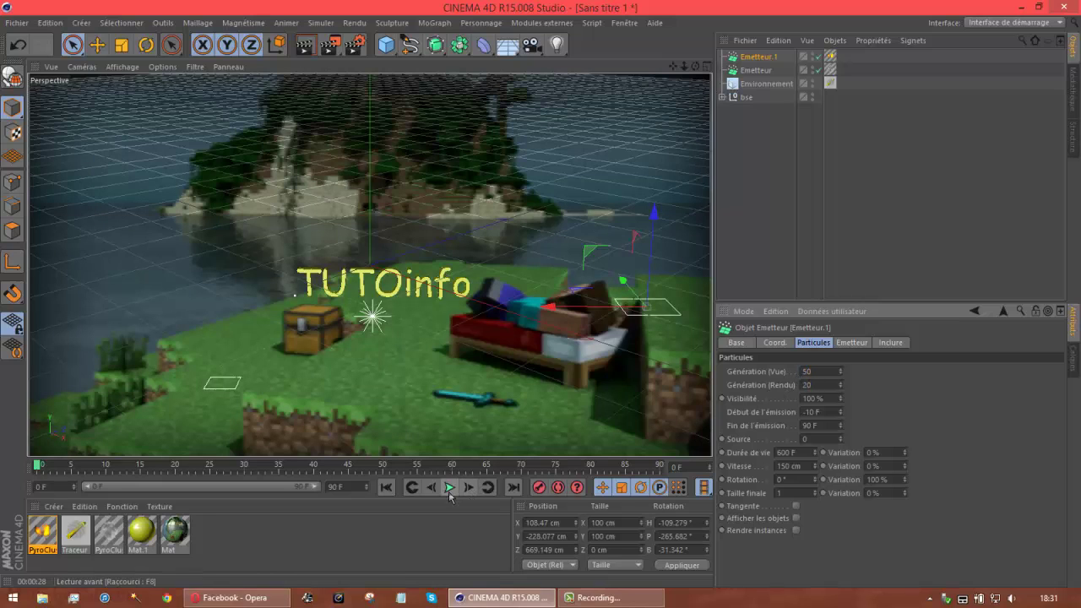
Step: Play the animation to frame 50 and render the view to examine the denser fire
click(450, 490)
click(450, 488)
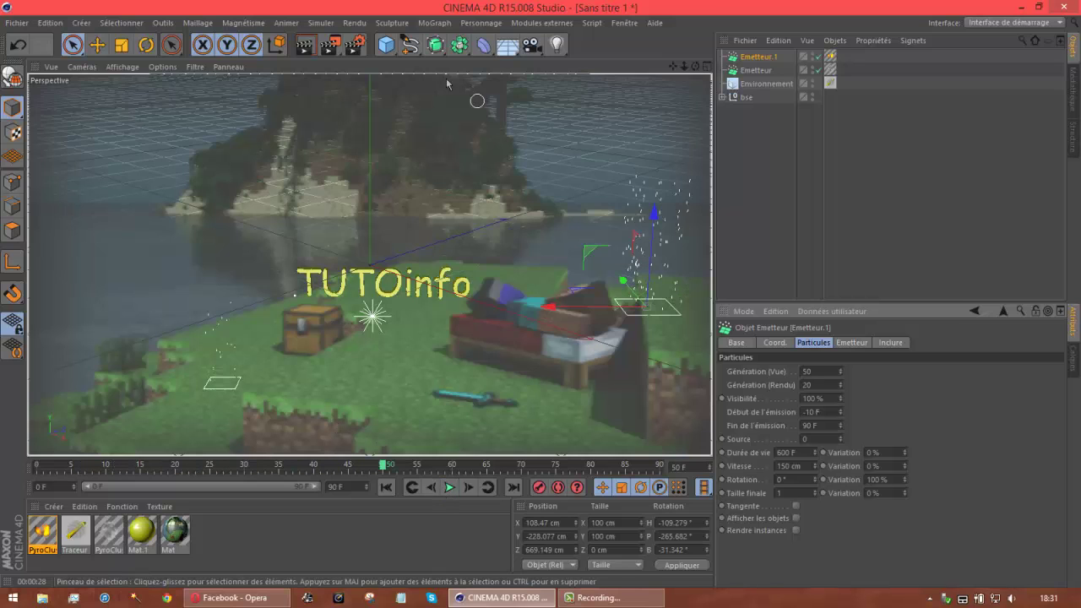
click(312, 49)
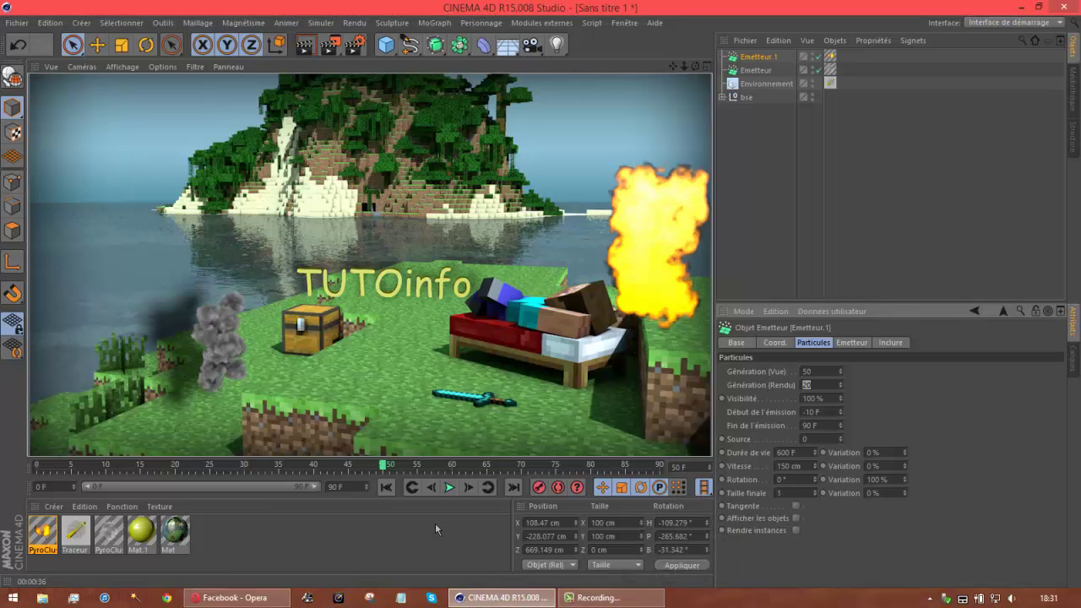
click(482, 309)
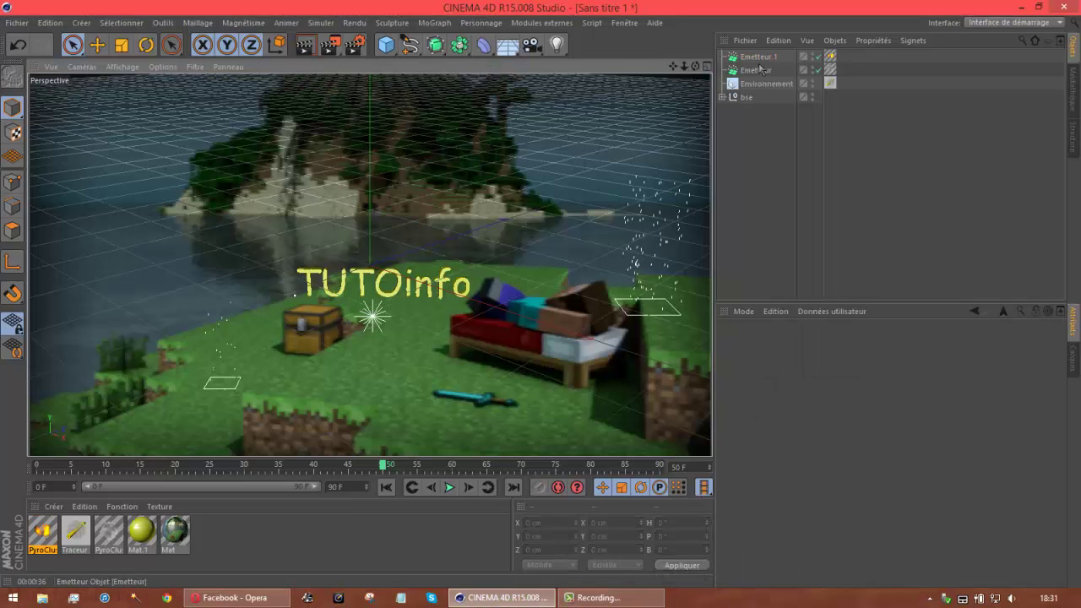
Step: Set the smoke emitter's generation to 50 in the view and 20 in the render, and its emission start to -10 F
click(760, 69)
click(826, 371)
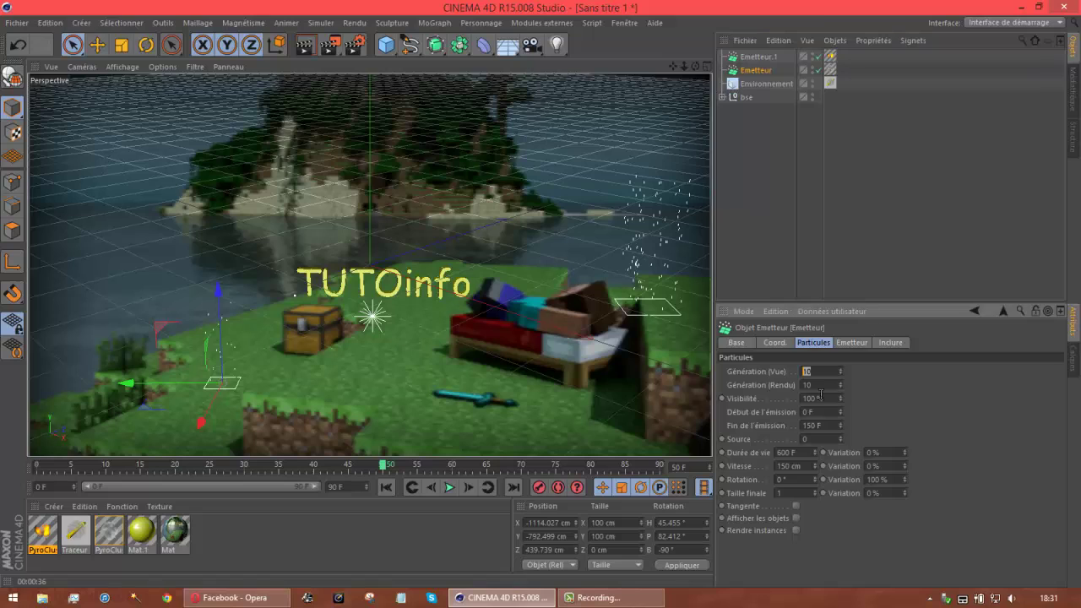
text(50)
key(Return)
key(Tab)
text(20)
key(Tab)
text(50)
key(Tab)
text(-10)
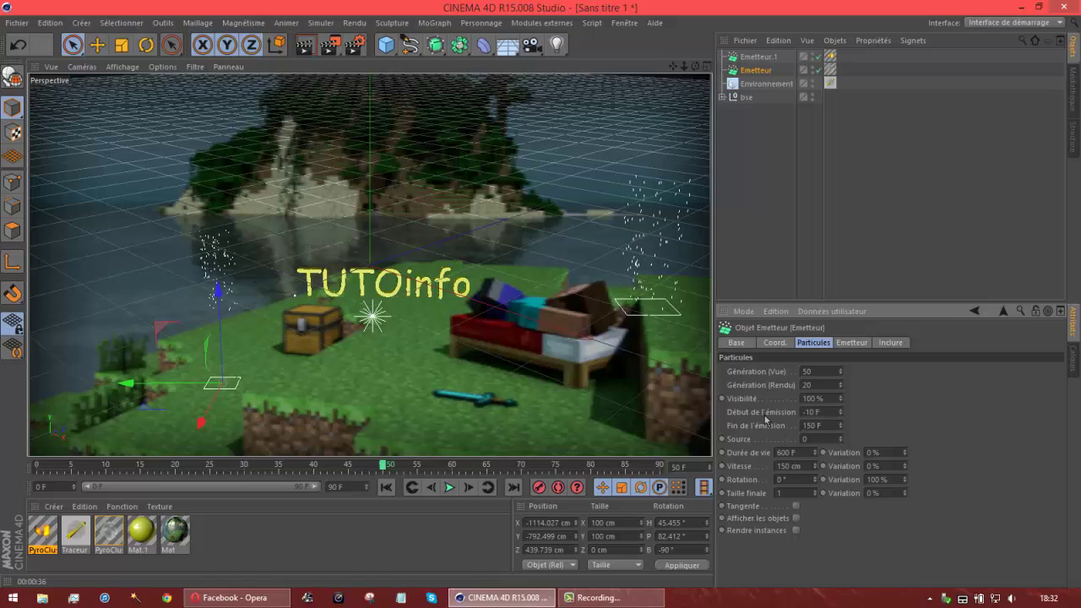
Step: Set the smoke emitter's emission end to 90 F and its final size to 150, and render the view
double_click(824, 425)
text(90)
key(Return)
text(150)
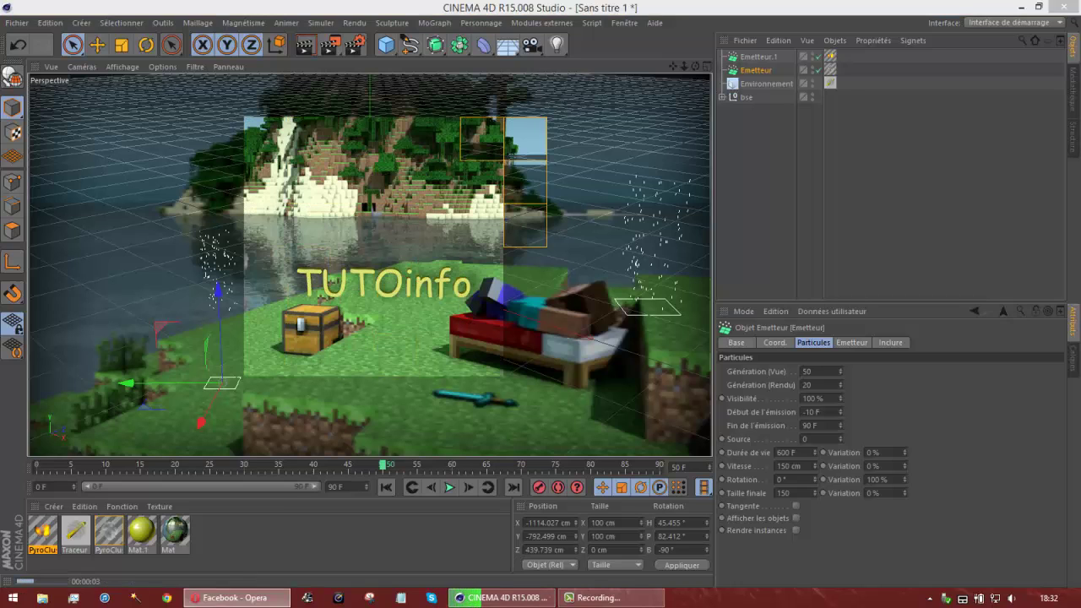
click(575, 11)
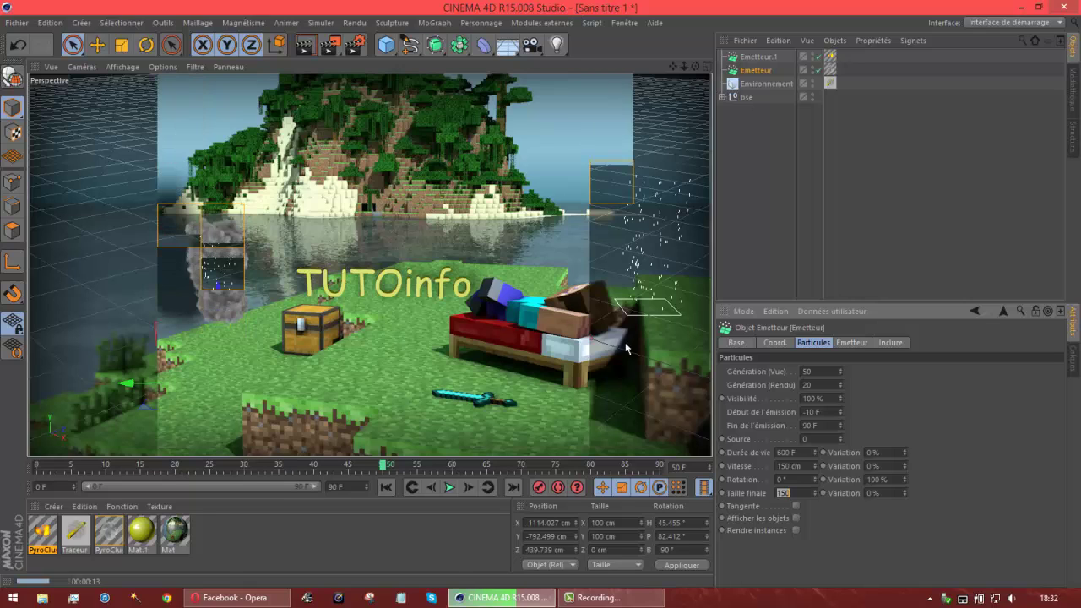
click(595, 598)
click(947, 546)
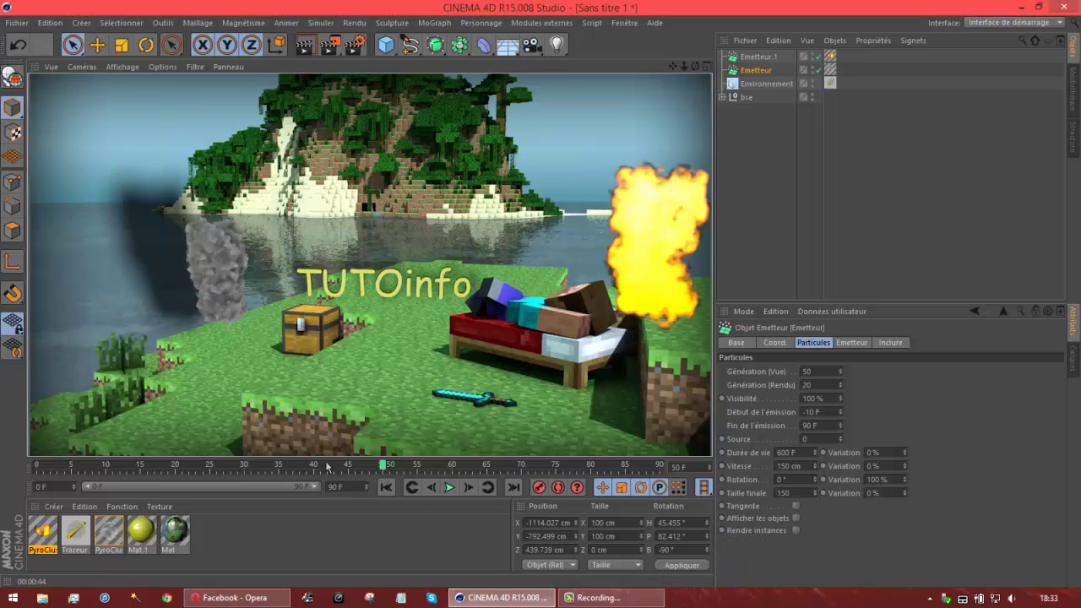
Step: Return to frame 0 and delete both emitters, the Environnement object, and the two PyroCluster and Traceur materials
drag(385, 466, 3, 463)
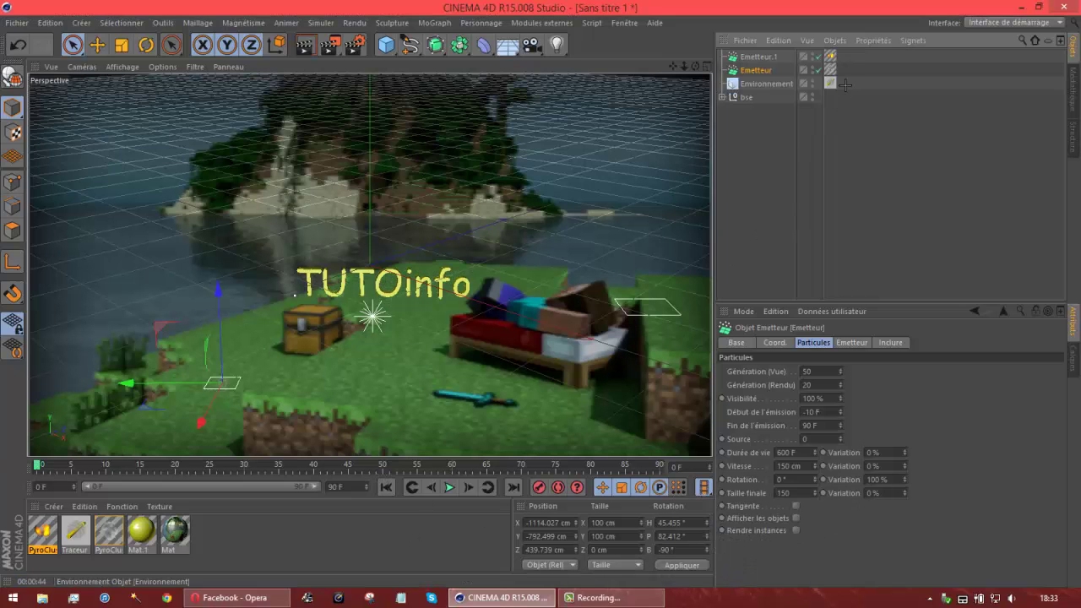
drag(754, 83, 758, 58)
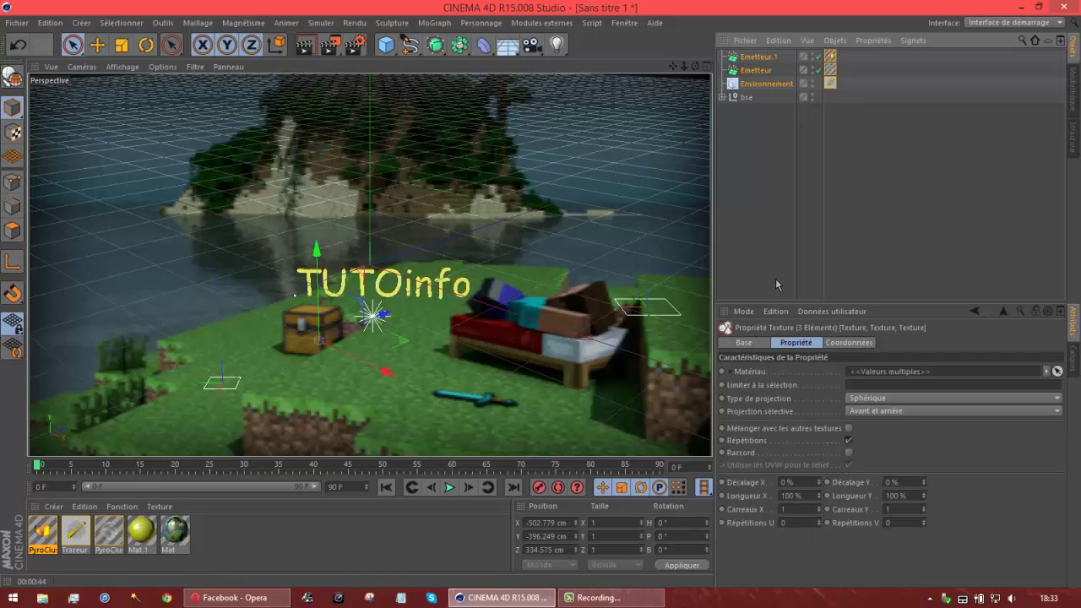
key(Delete)
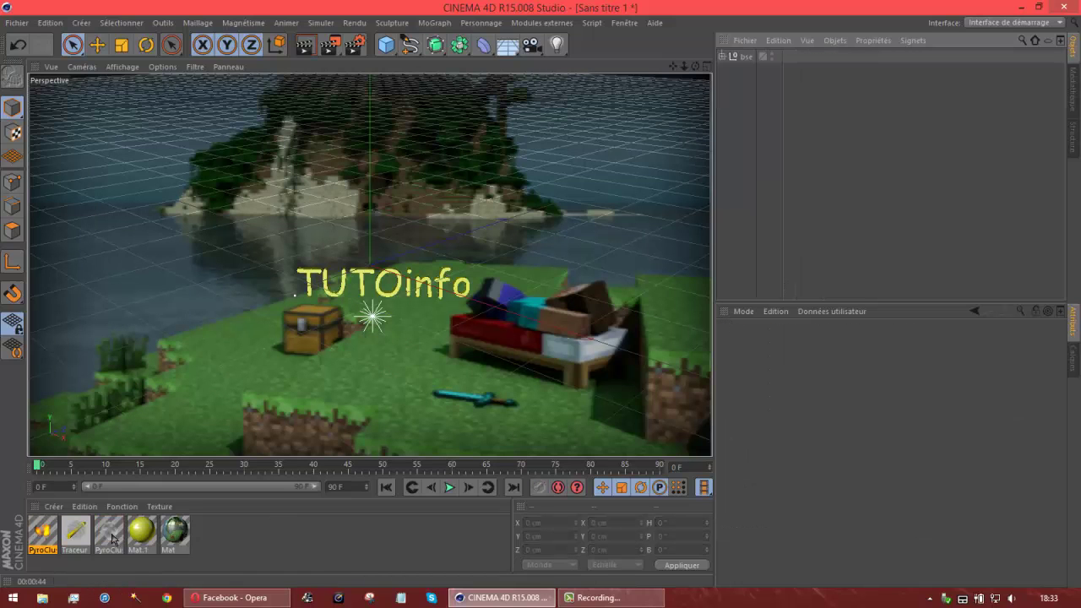
drag(109, 567, 31, 522)
key(Delete)
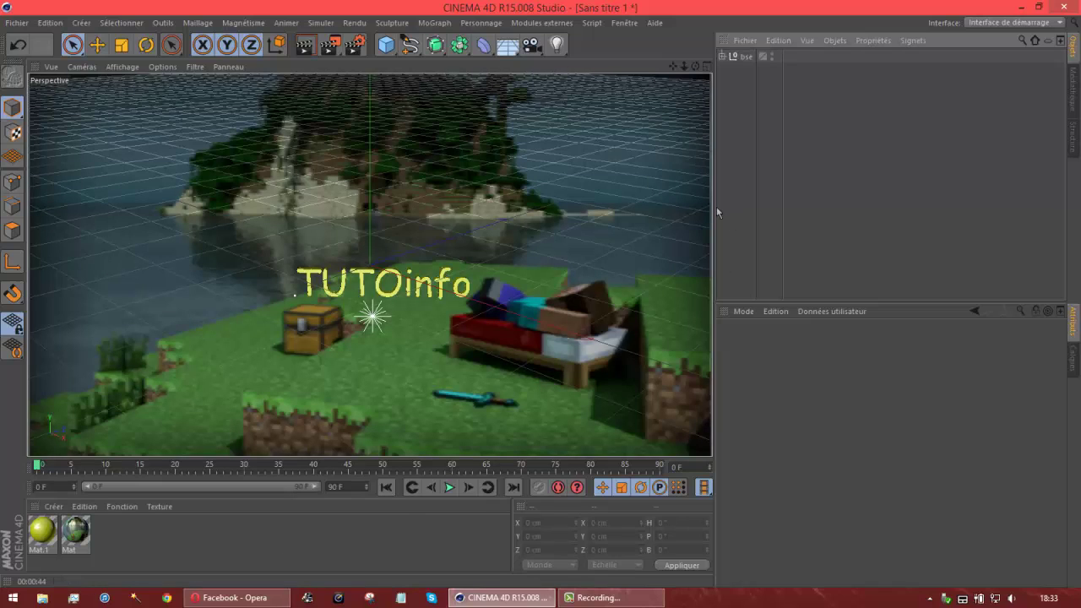
mouse_move(611, 597)
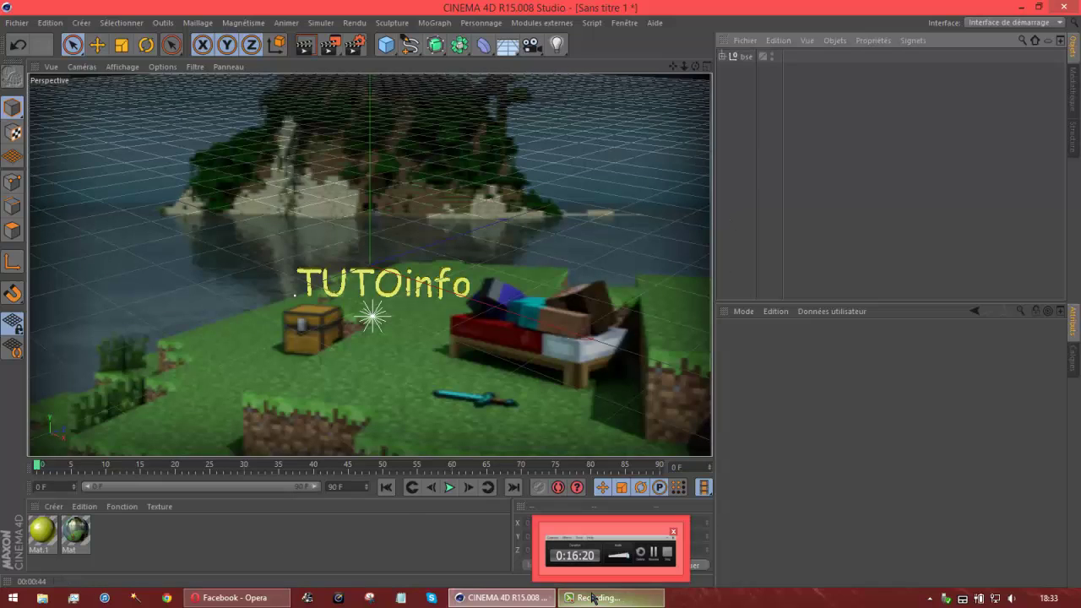
click(651, 557)
click(953, 545)
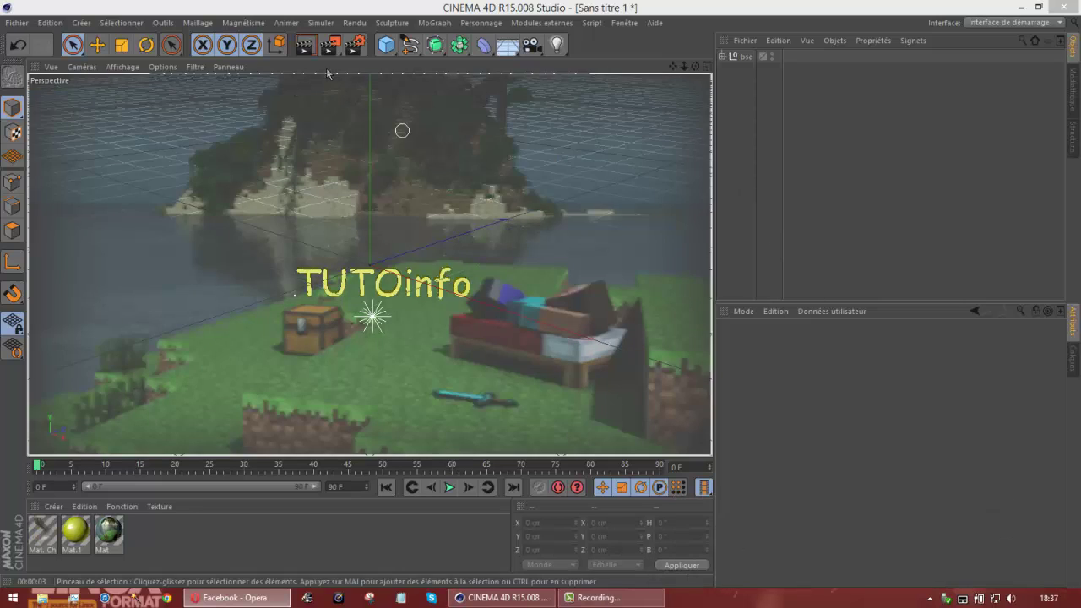
Step: Render the scene in the picture viewer and examine the whole first frame with the TUTOinfo text
click(398, 128)
key(ctrl+r)
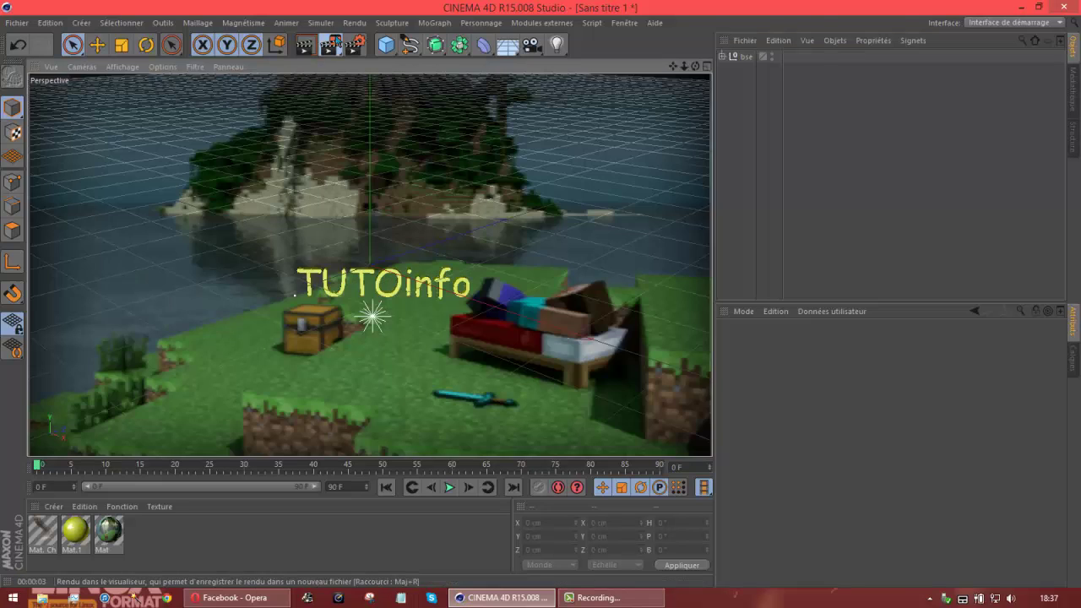
click(331, 44)
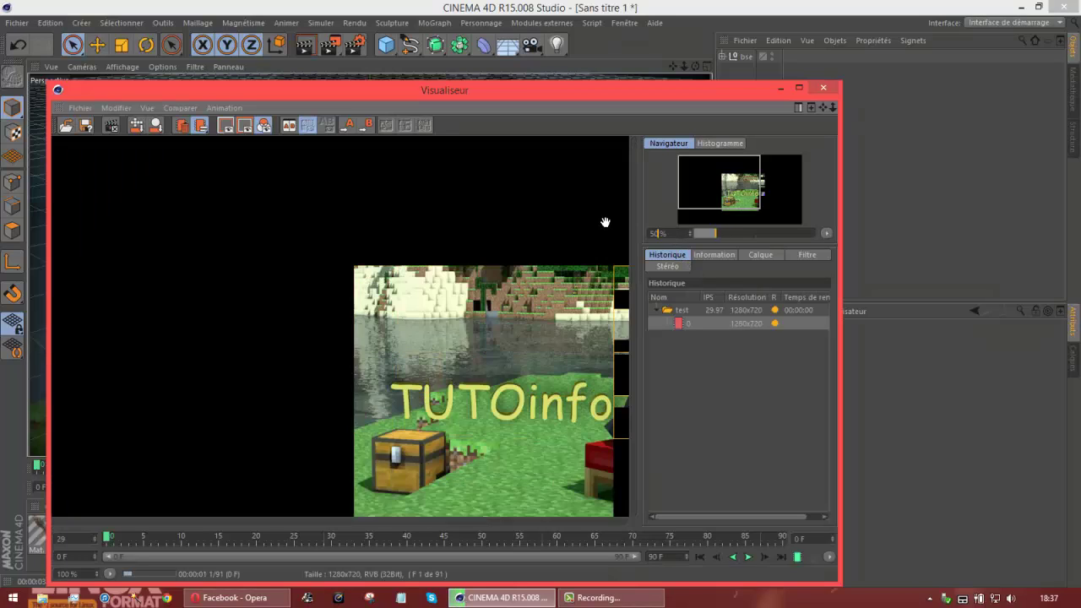
scroll(603, 219, down, 2)
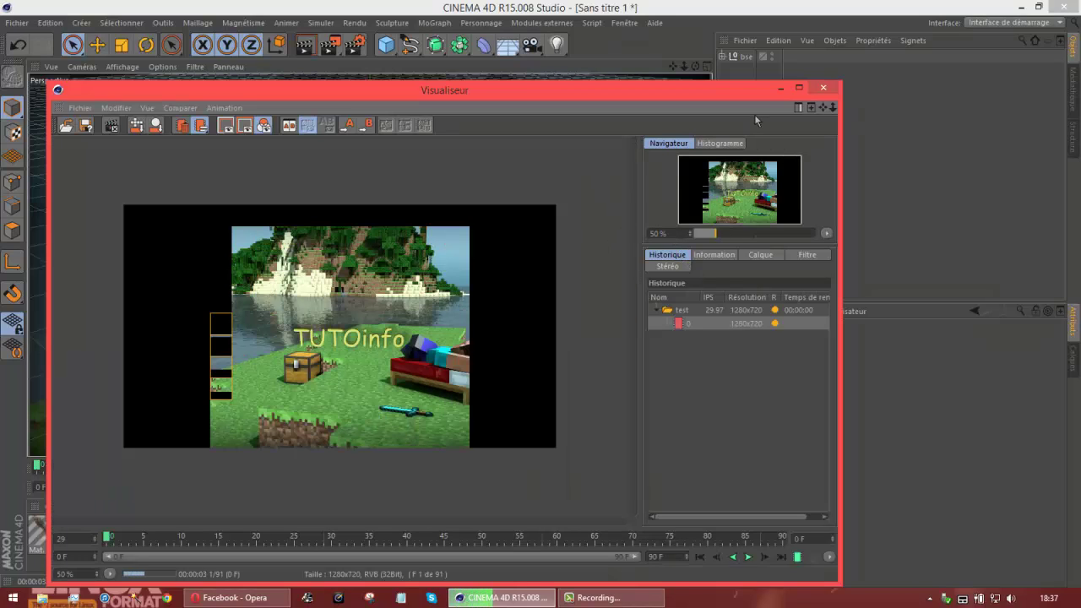
Step: Stop the running render, close the picture viewer, and minimize the program to reveal the desktop
click(823, 87)
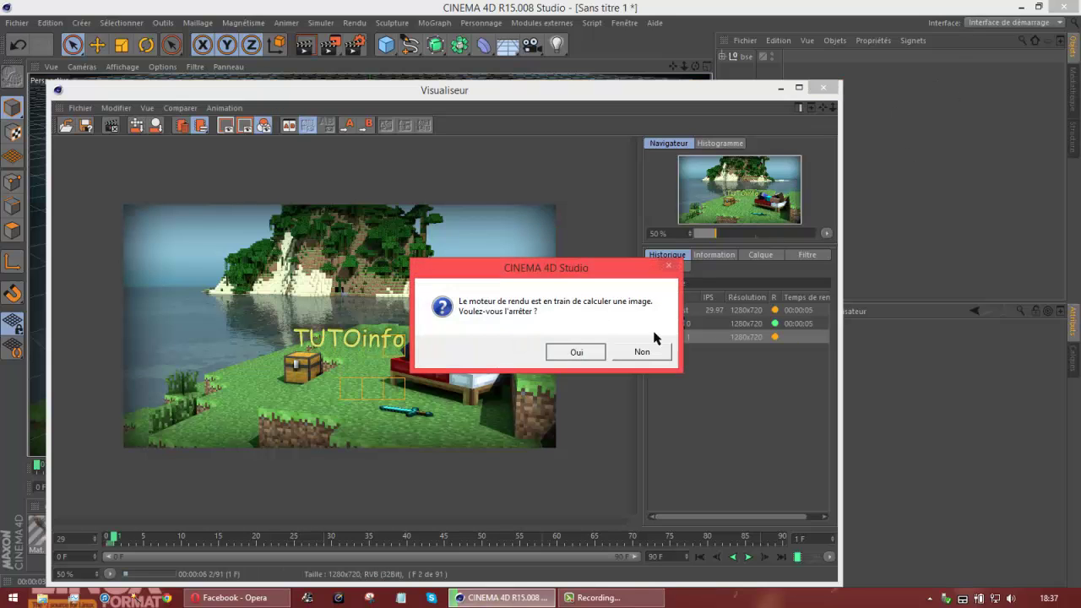
click(581, 353)
click(17, 23)
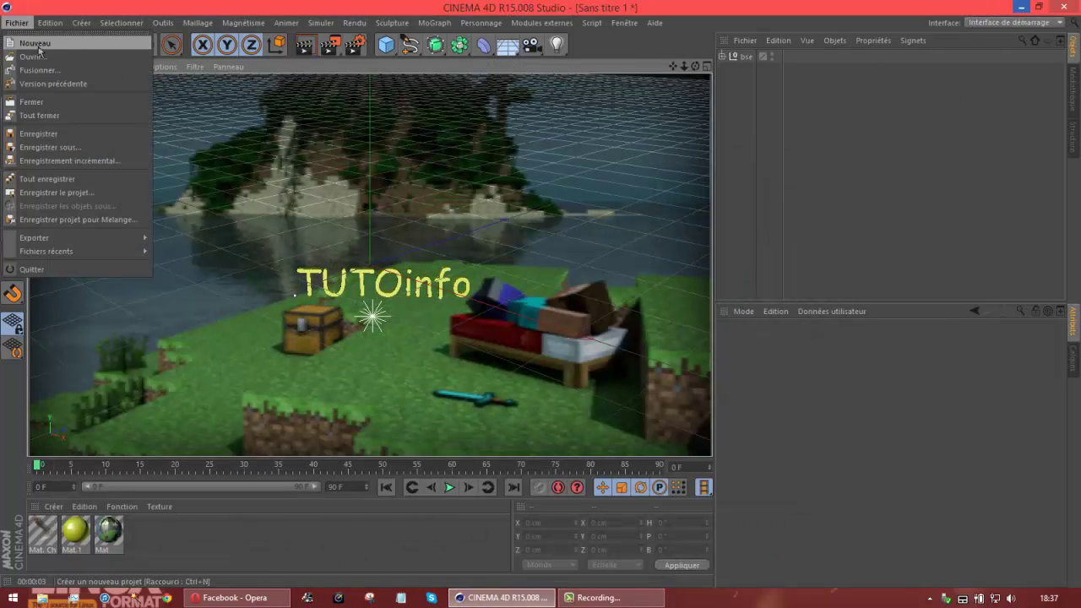
click(34, 36)
click(1020, 8)
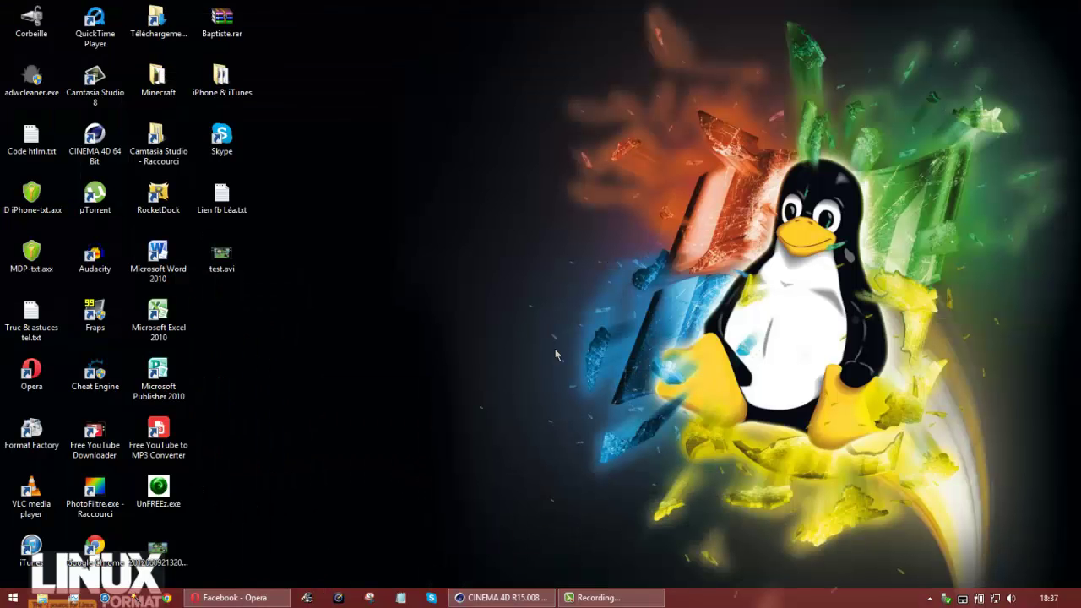
Step: Open test.avi from the desktop in VLC, try to play it, and close the player
click(247, 260)
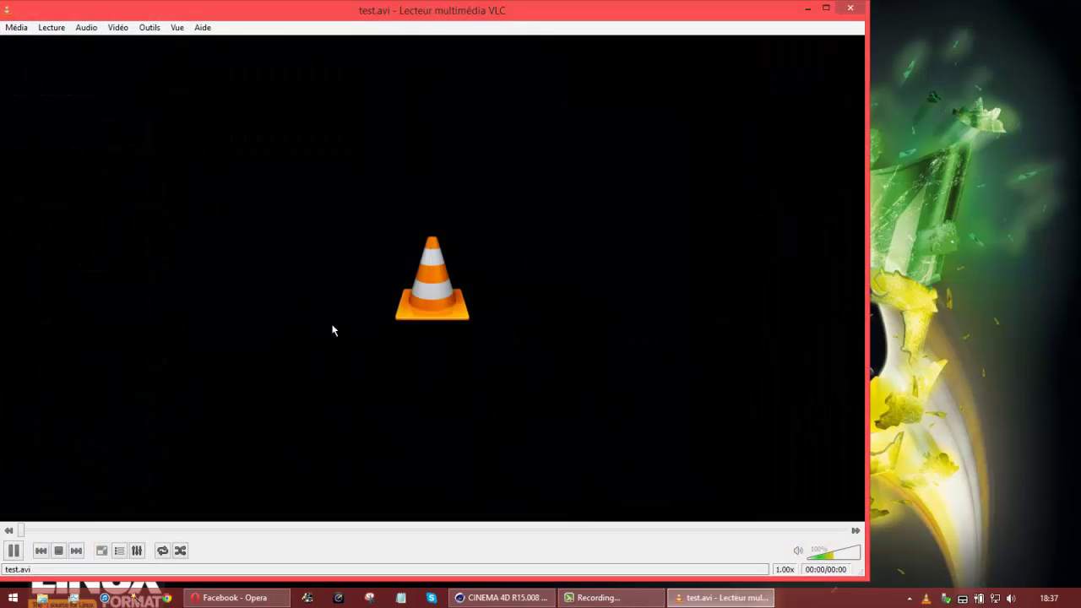
click(13, 551)
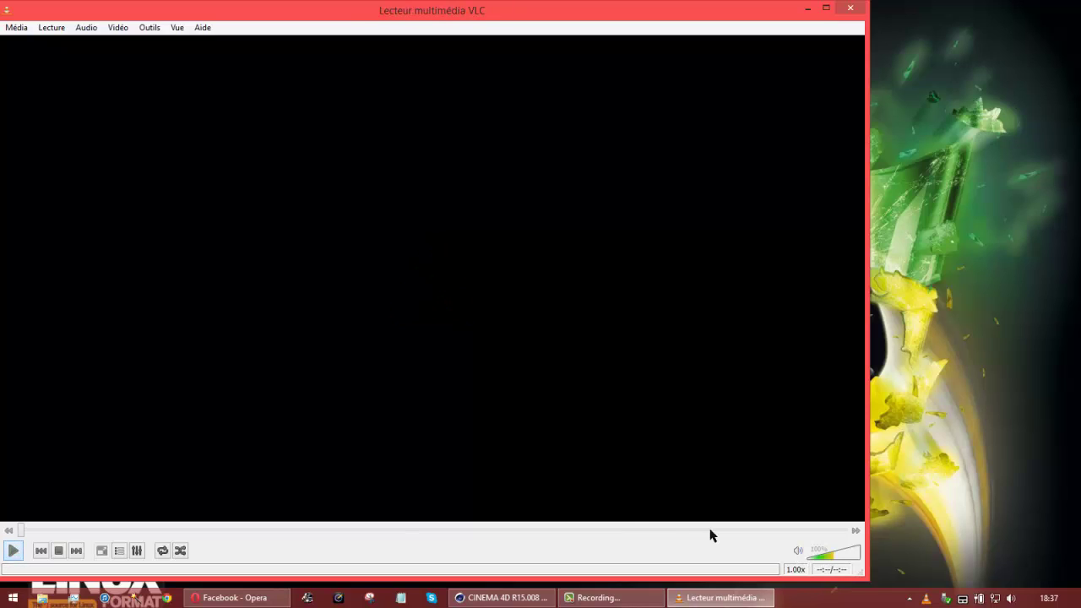
click(795, 569)
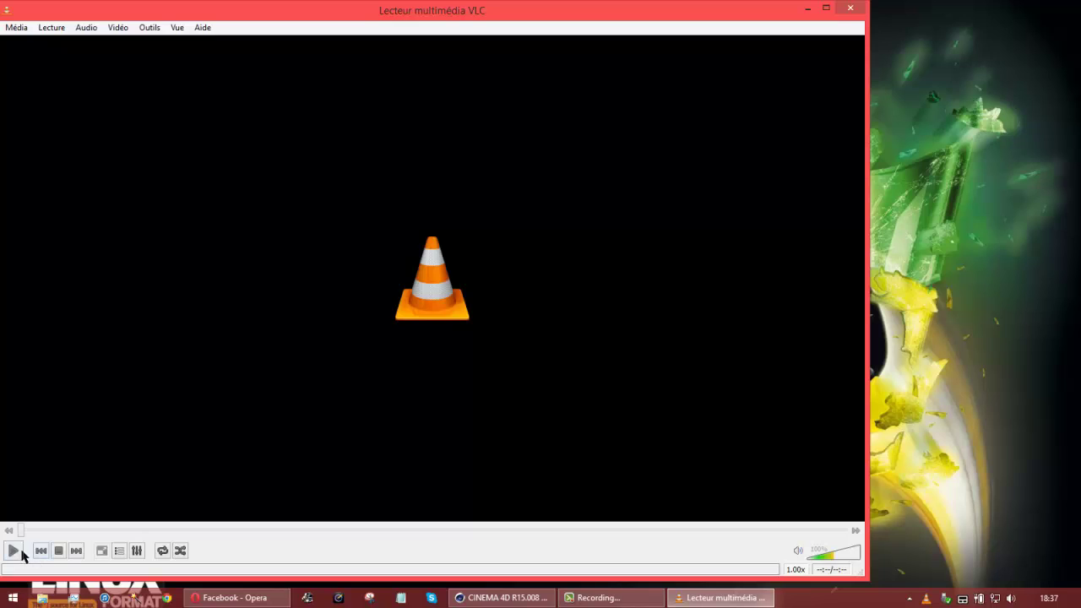
click(13, 550)
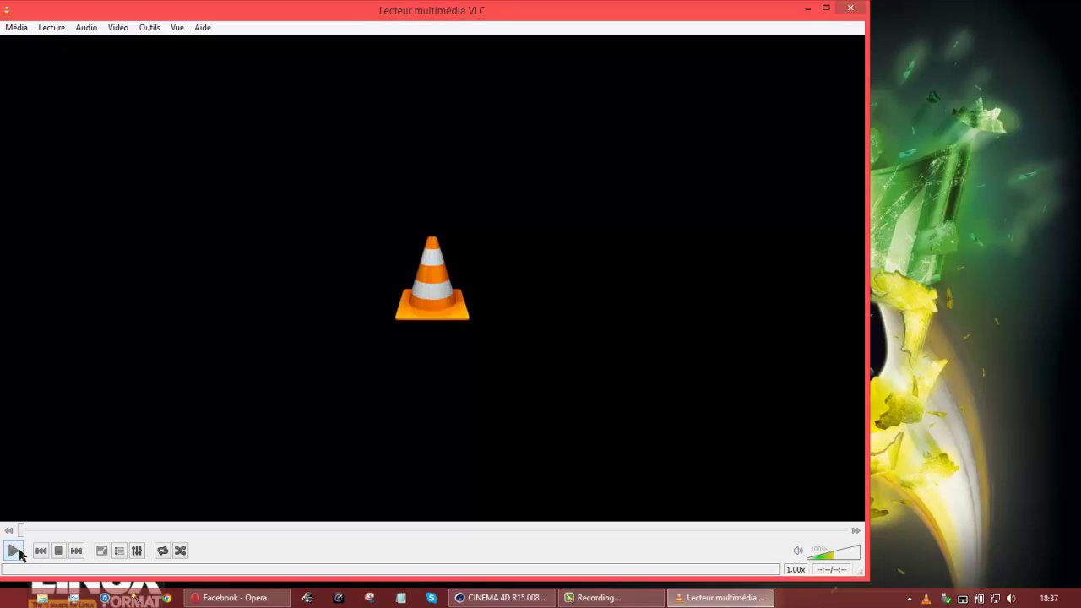
click(13, 551)
click(848, 7)
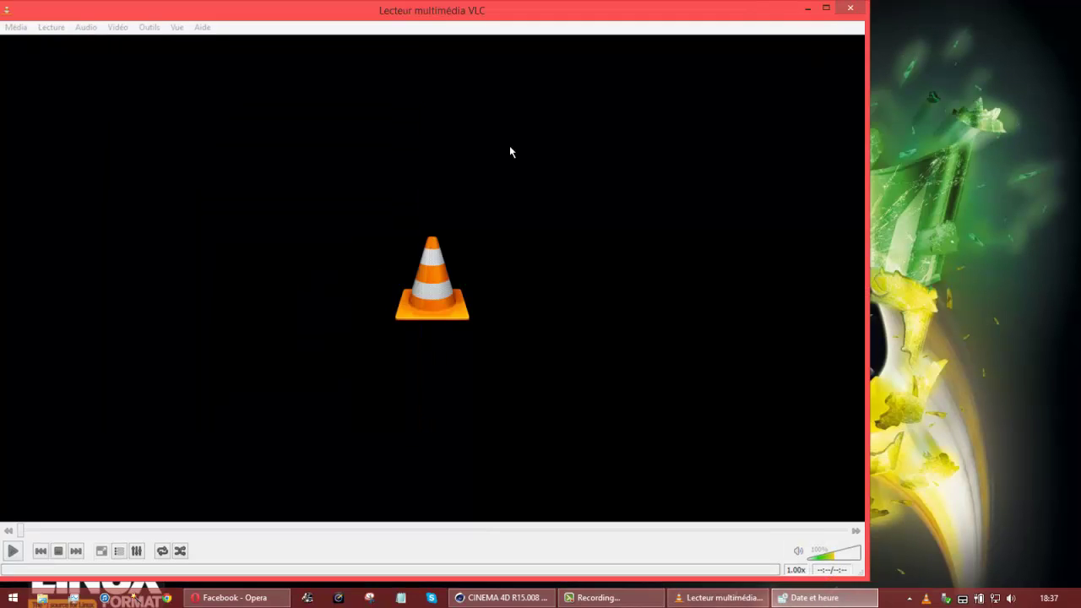
Step: Delete the test.avi file from the desktop
click(403, 113)
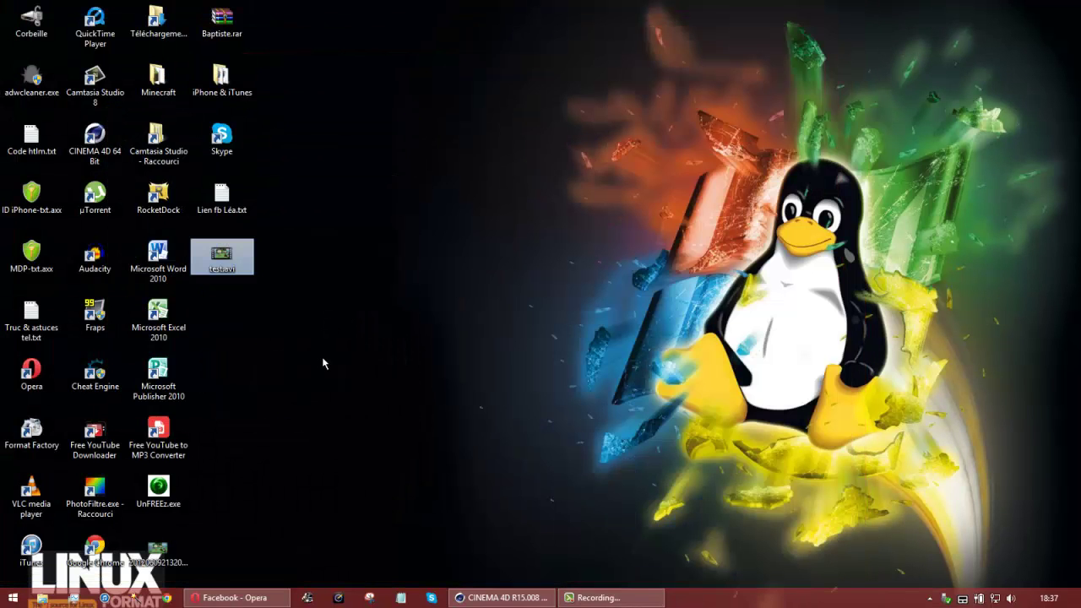
key(Delete)
key(Return)
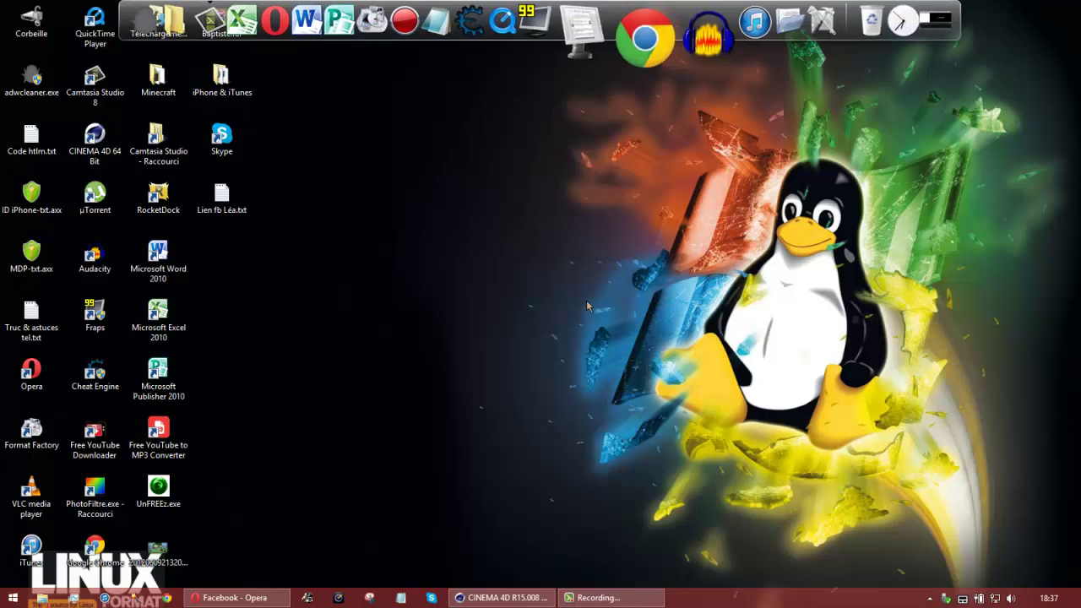